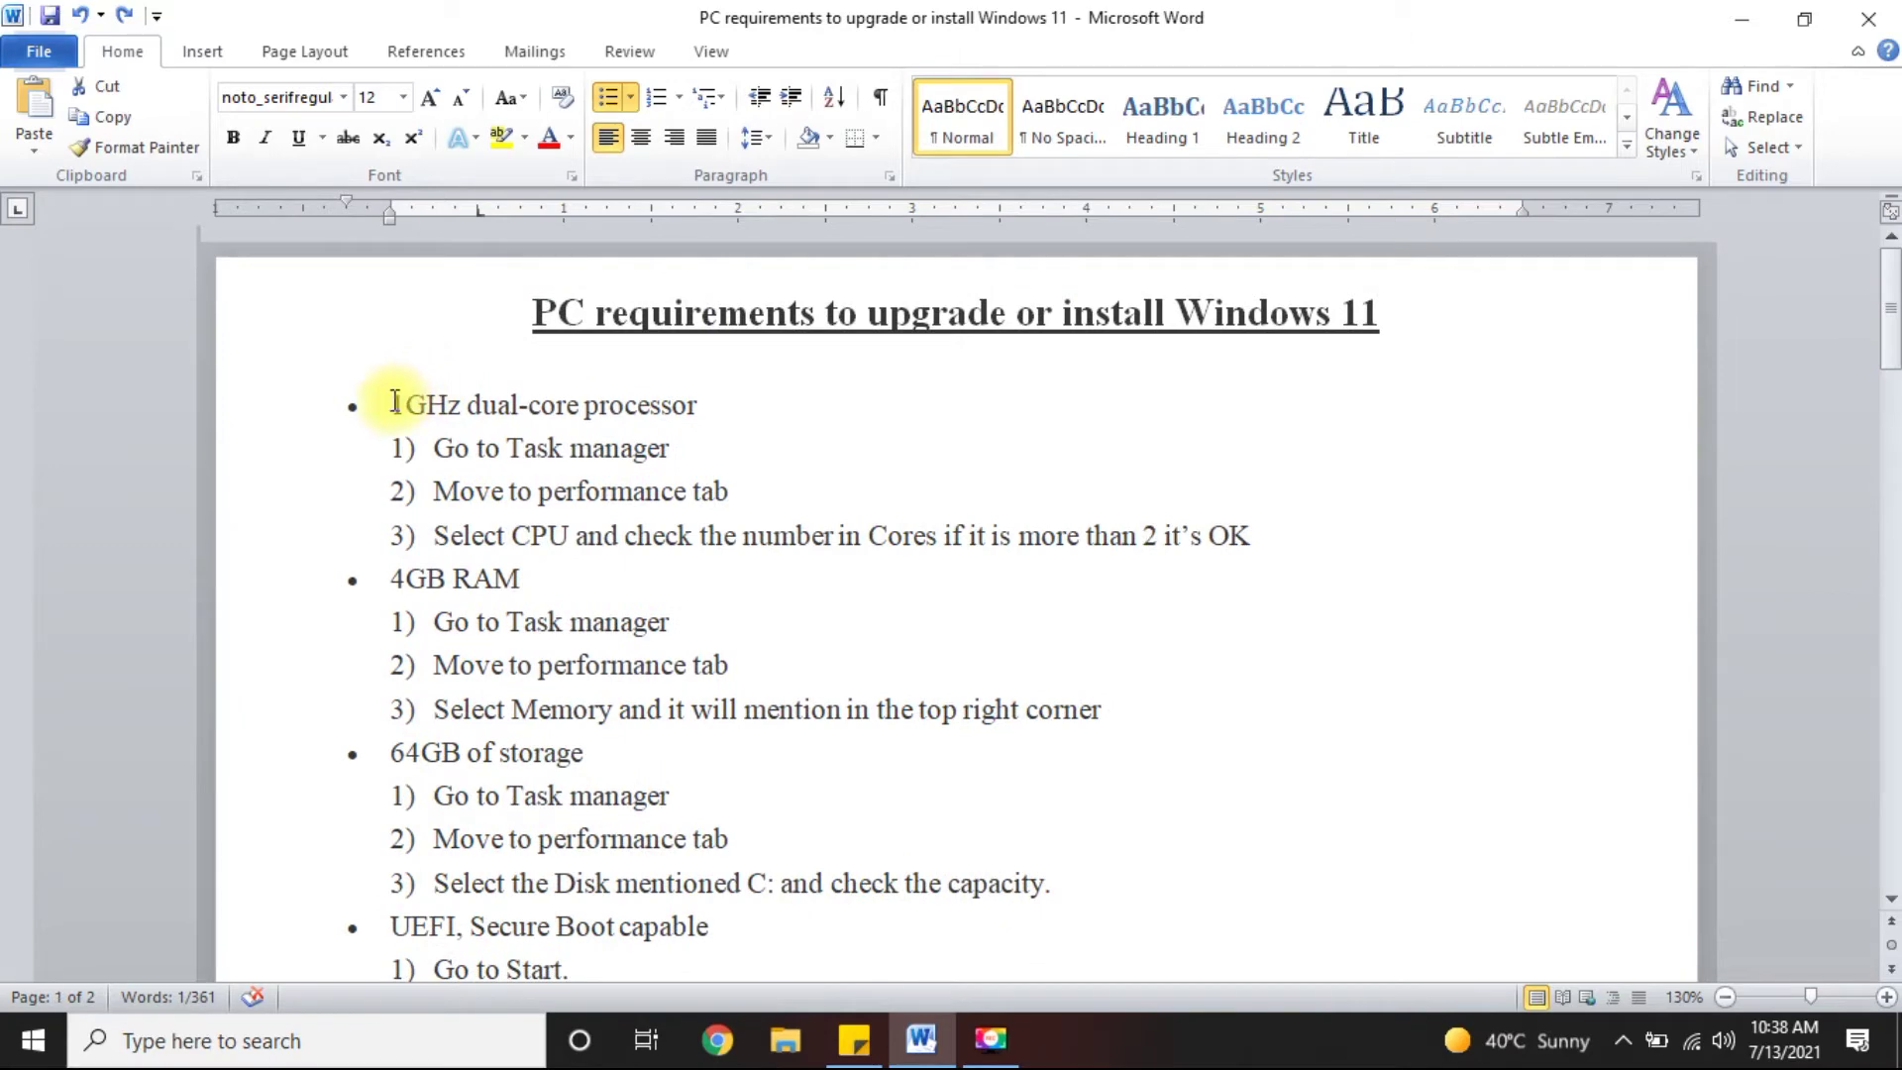
- Highlight the 1GHz dual-core processor requirement, and open Task Manager's CPU performance details to check the number of cores
left_click_drag(394, 401, 701, 409)
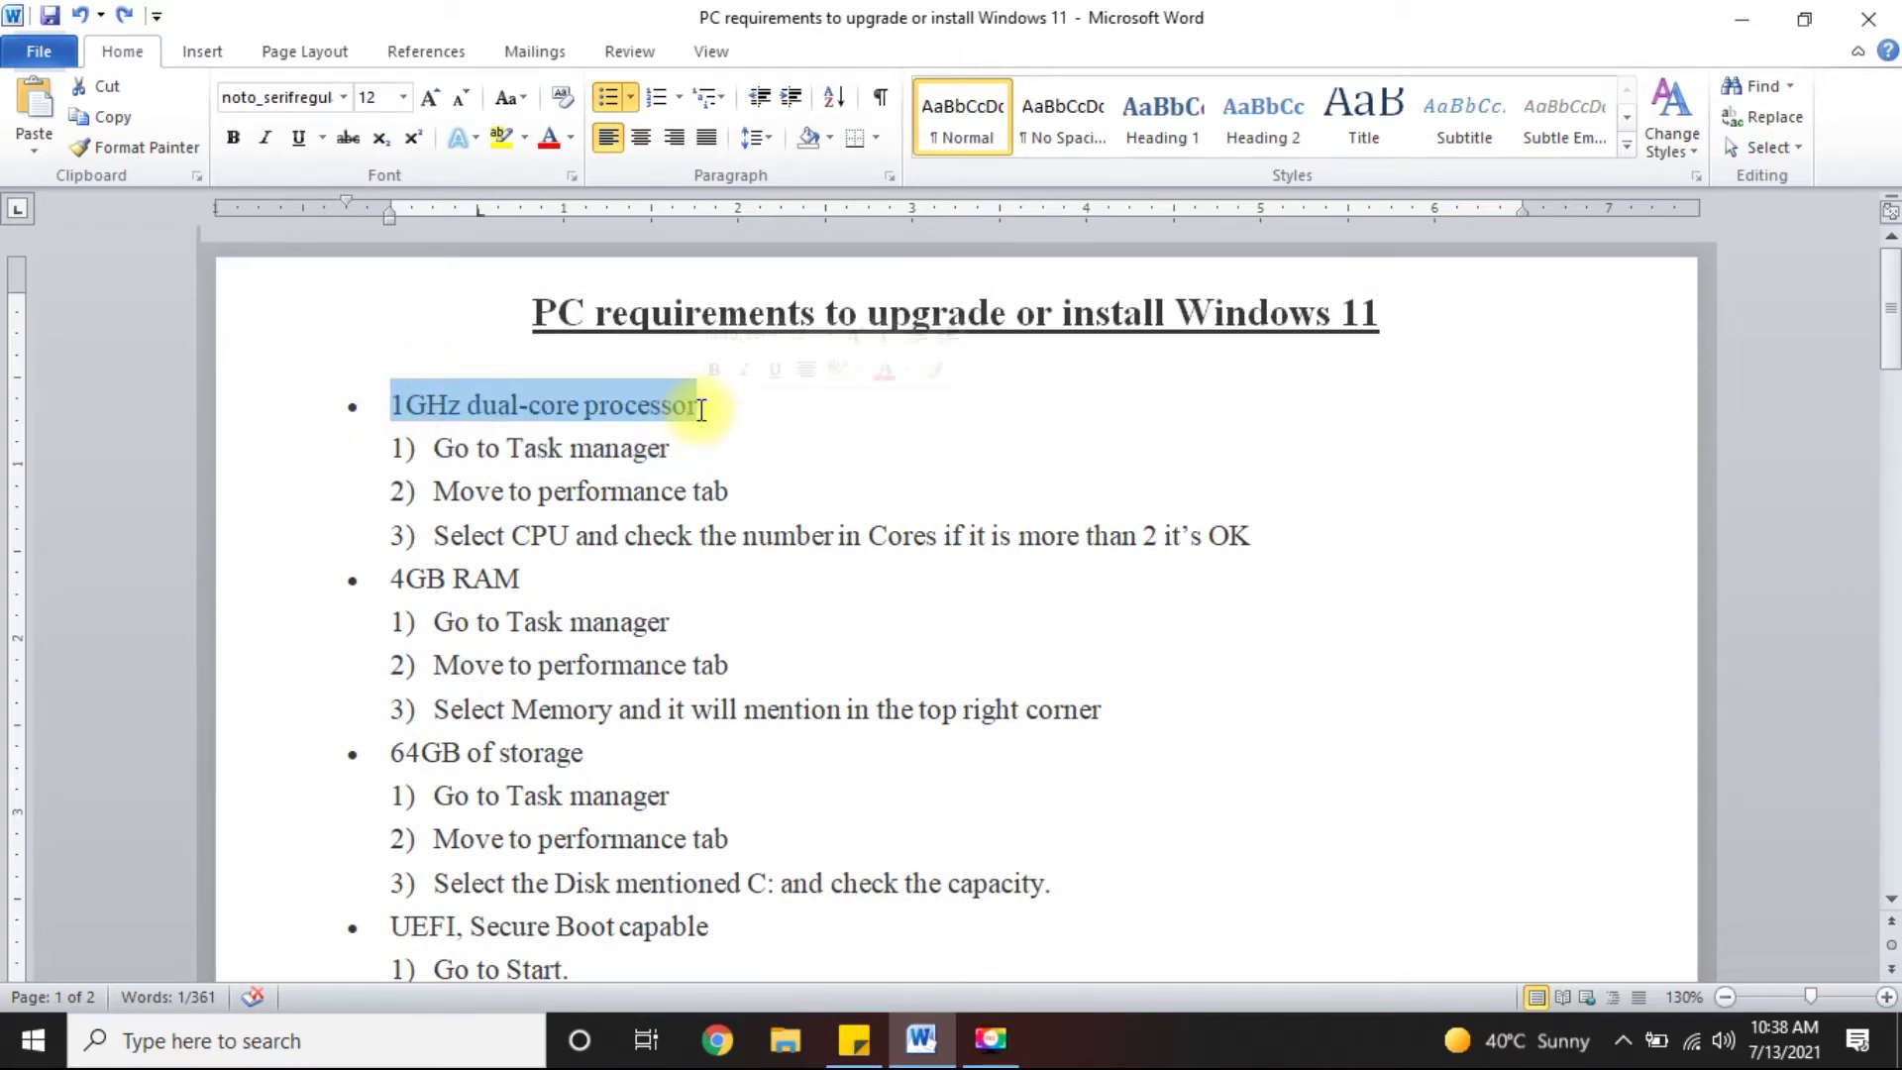
left_click(403, 446)
left_click(688, 454)
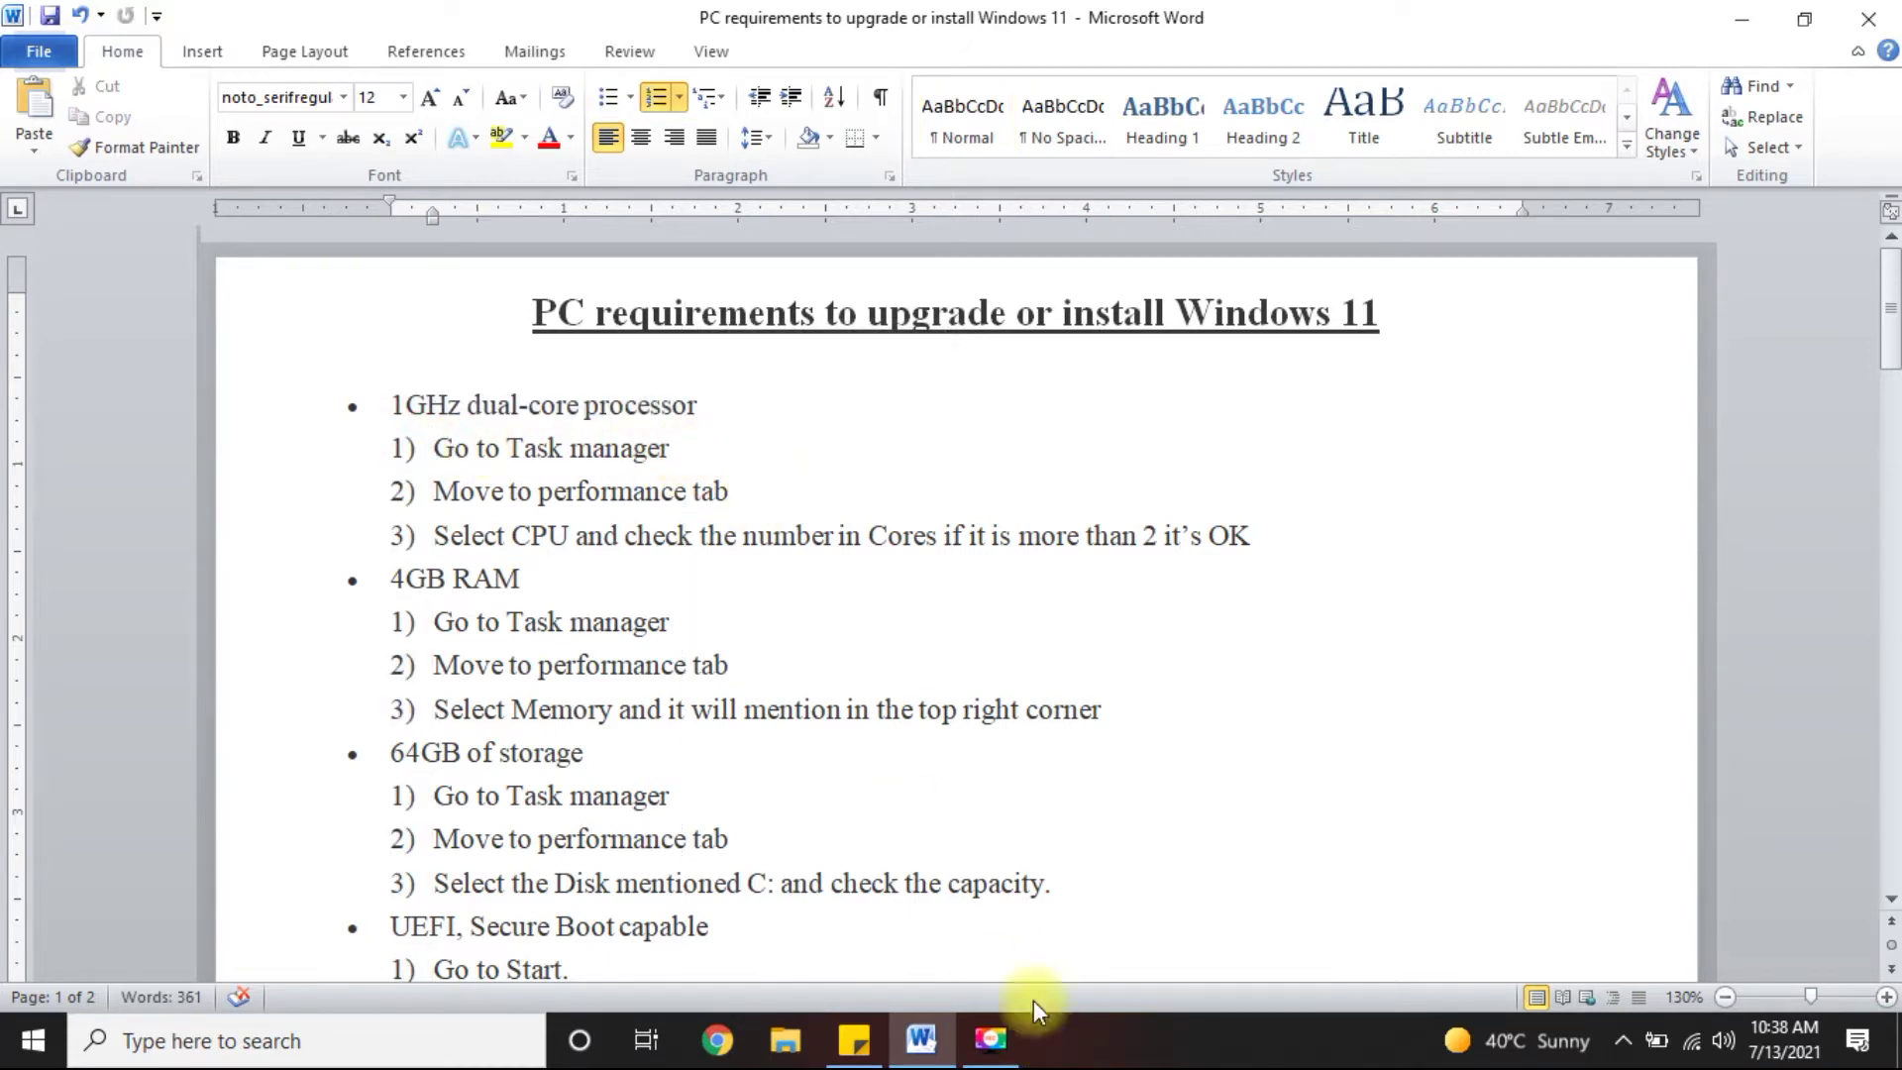
right_click(1152, 1042)
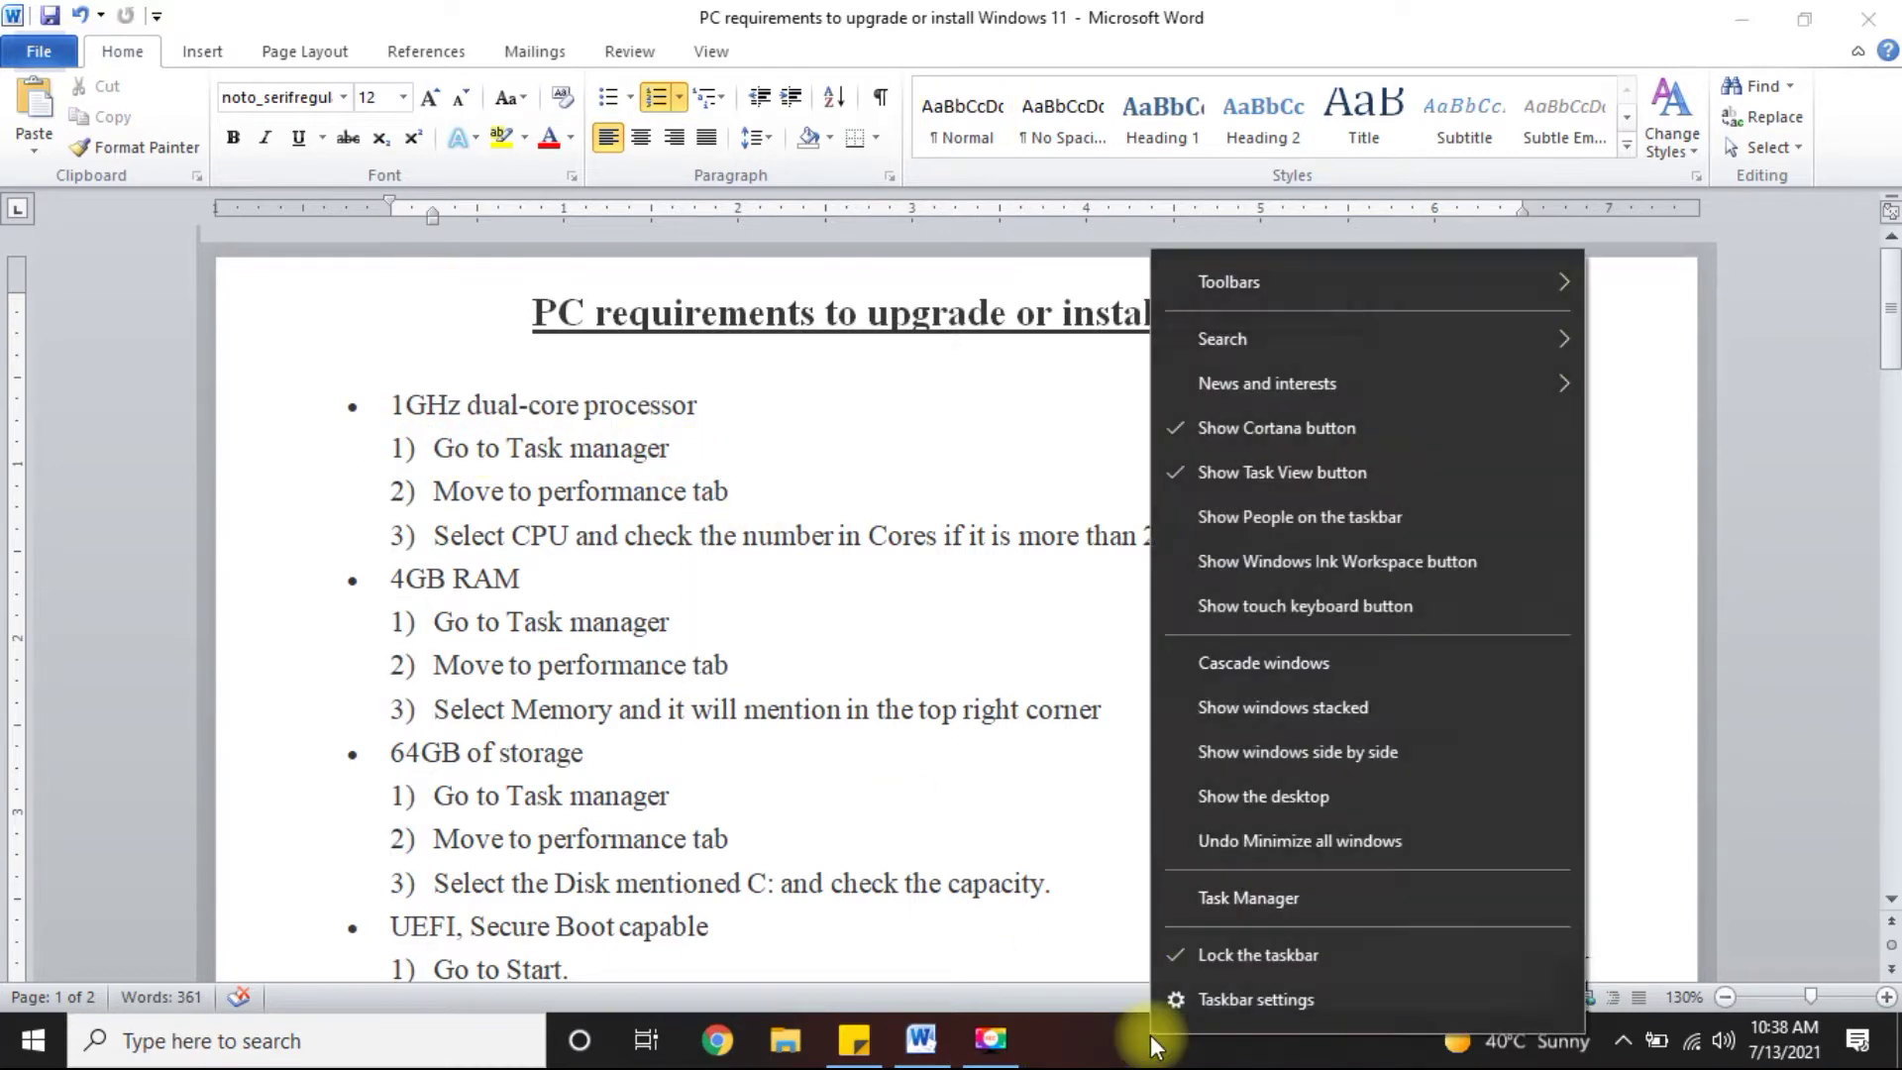
left_click(1252, 908)
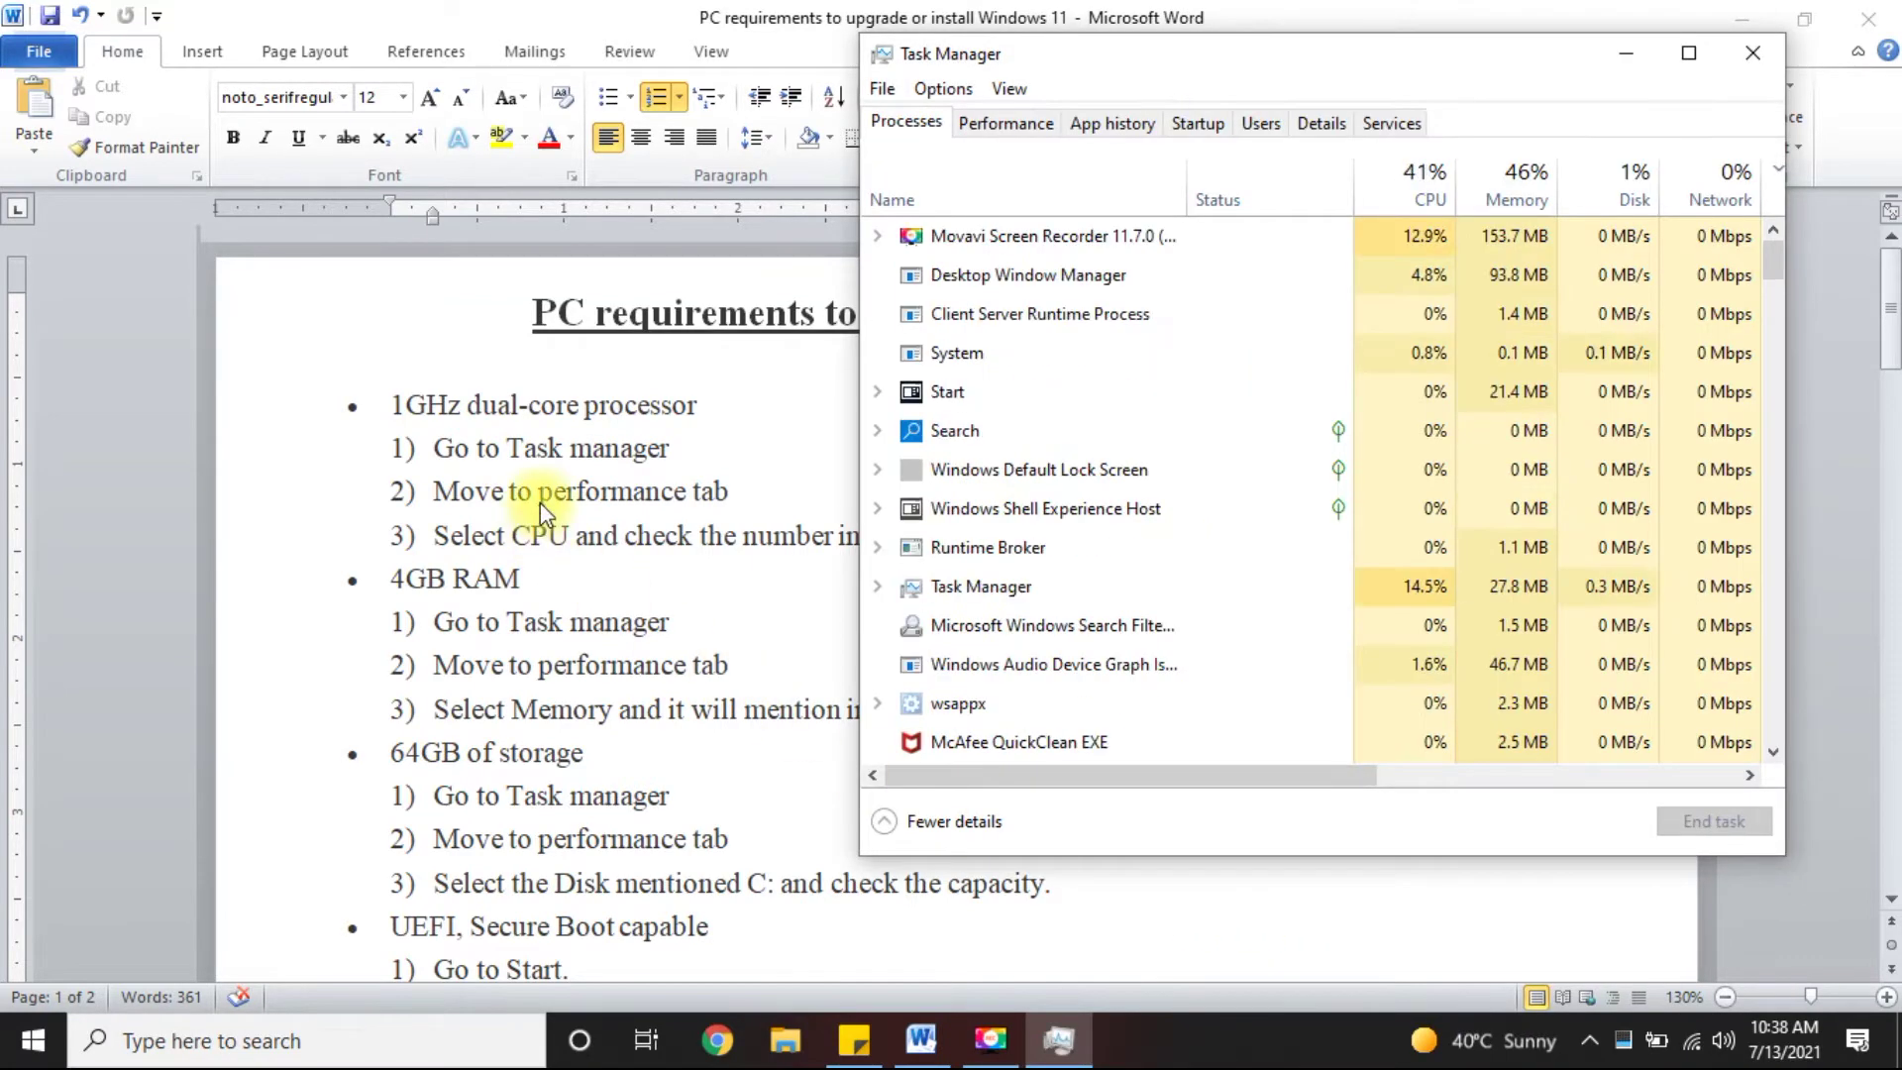
left_click(992, 123)
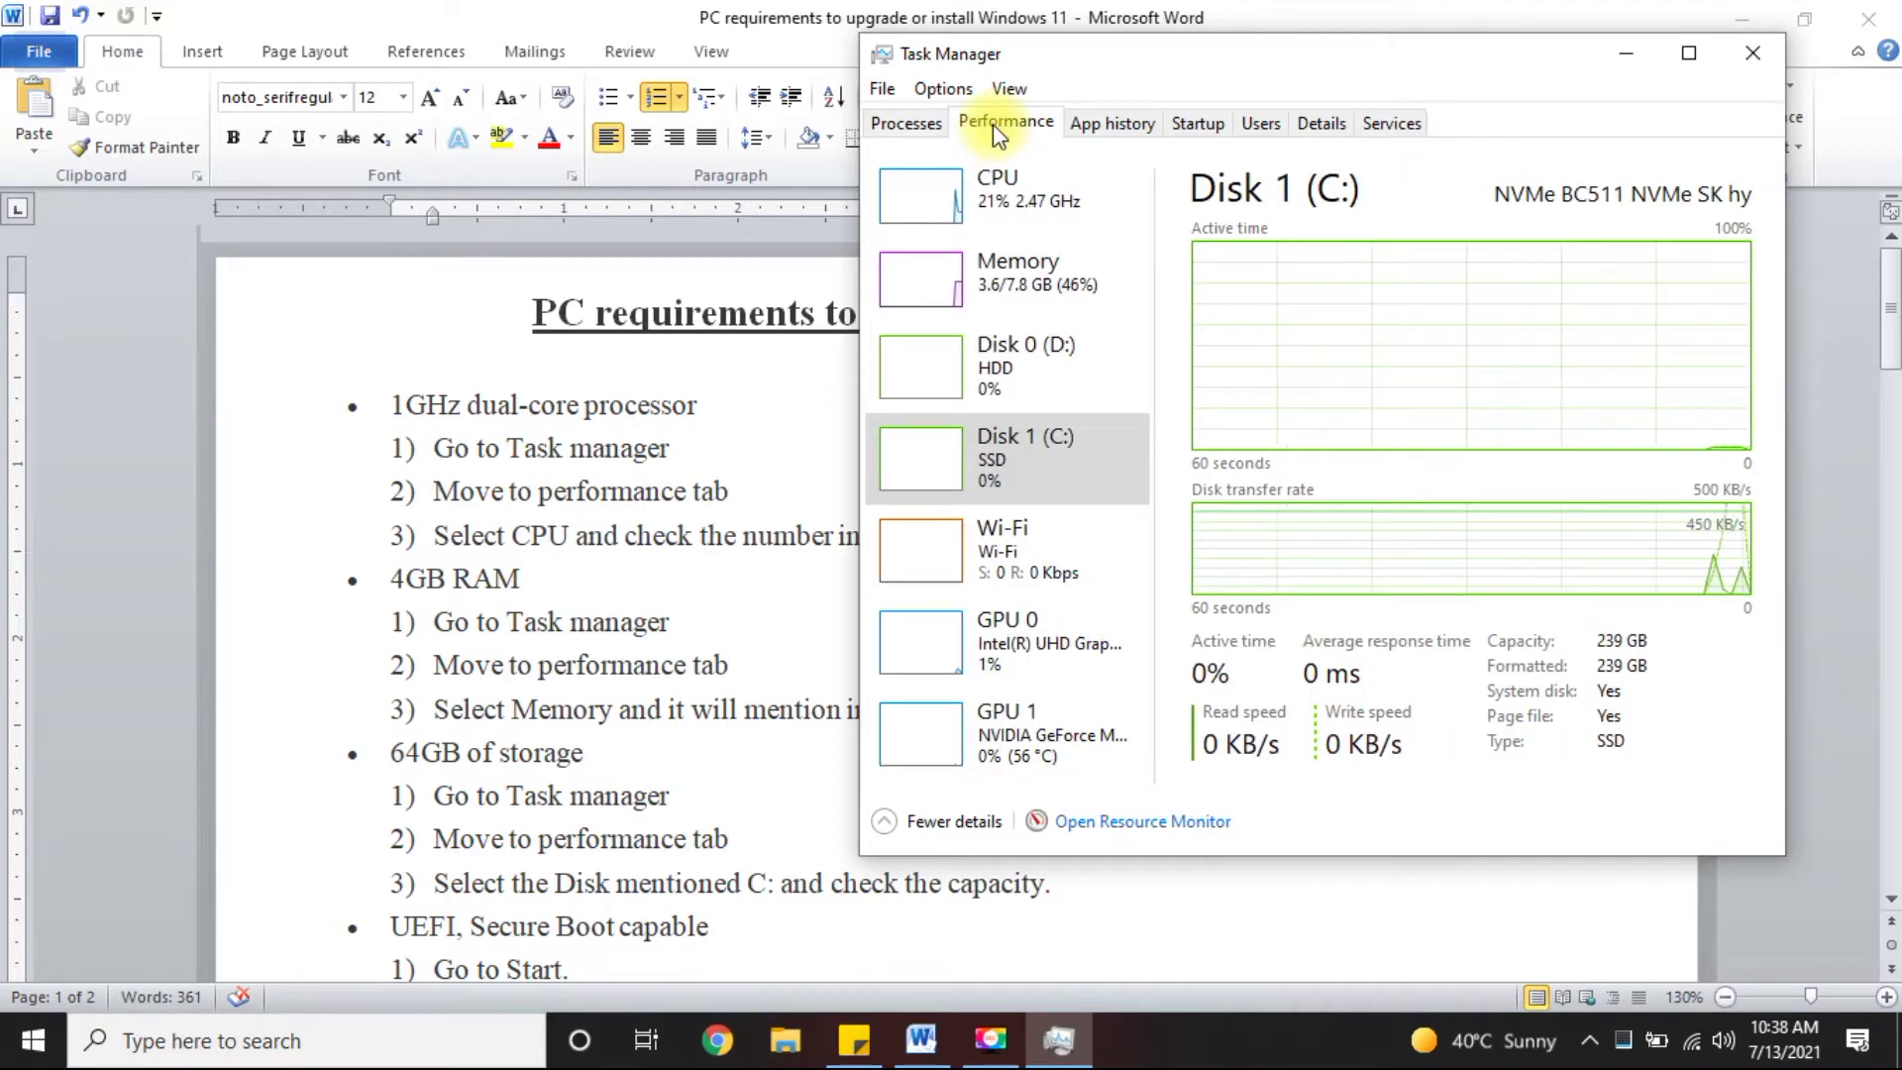
left_click(921, 195)
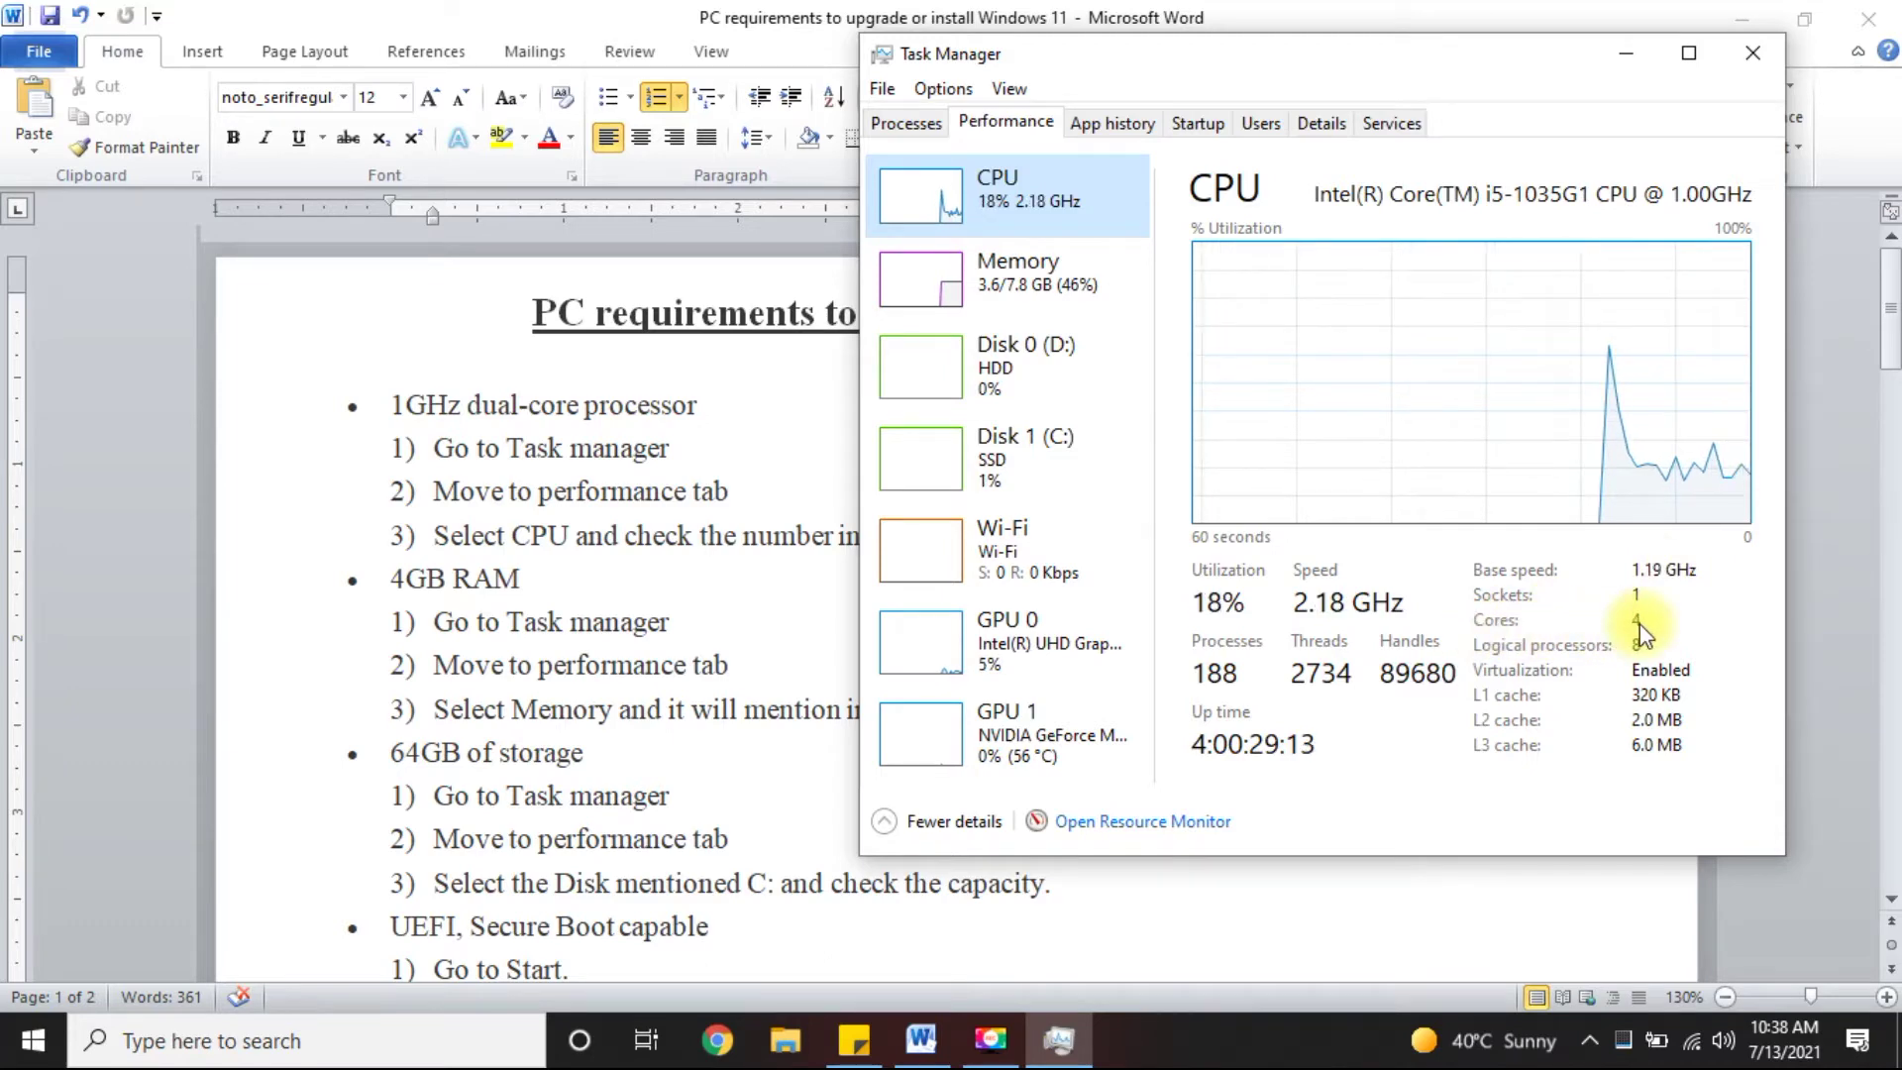
- Highlight "dual-core" in the requirements document, compare it with the core count in Task Manager, and close Task Manager
left_click(473, 421)
left_click_drag(471, 404, 585, 407)
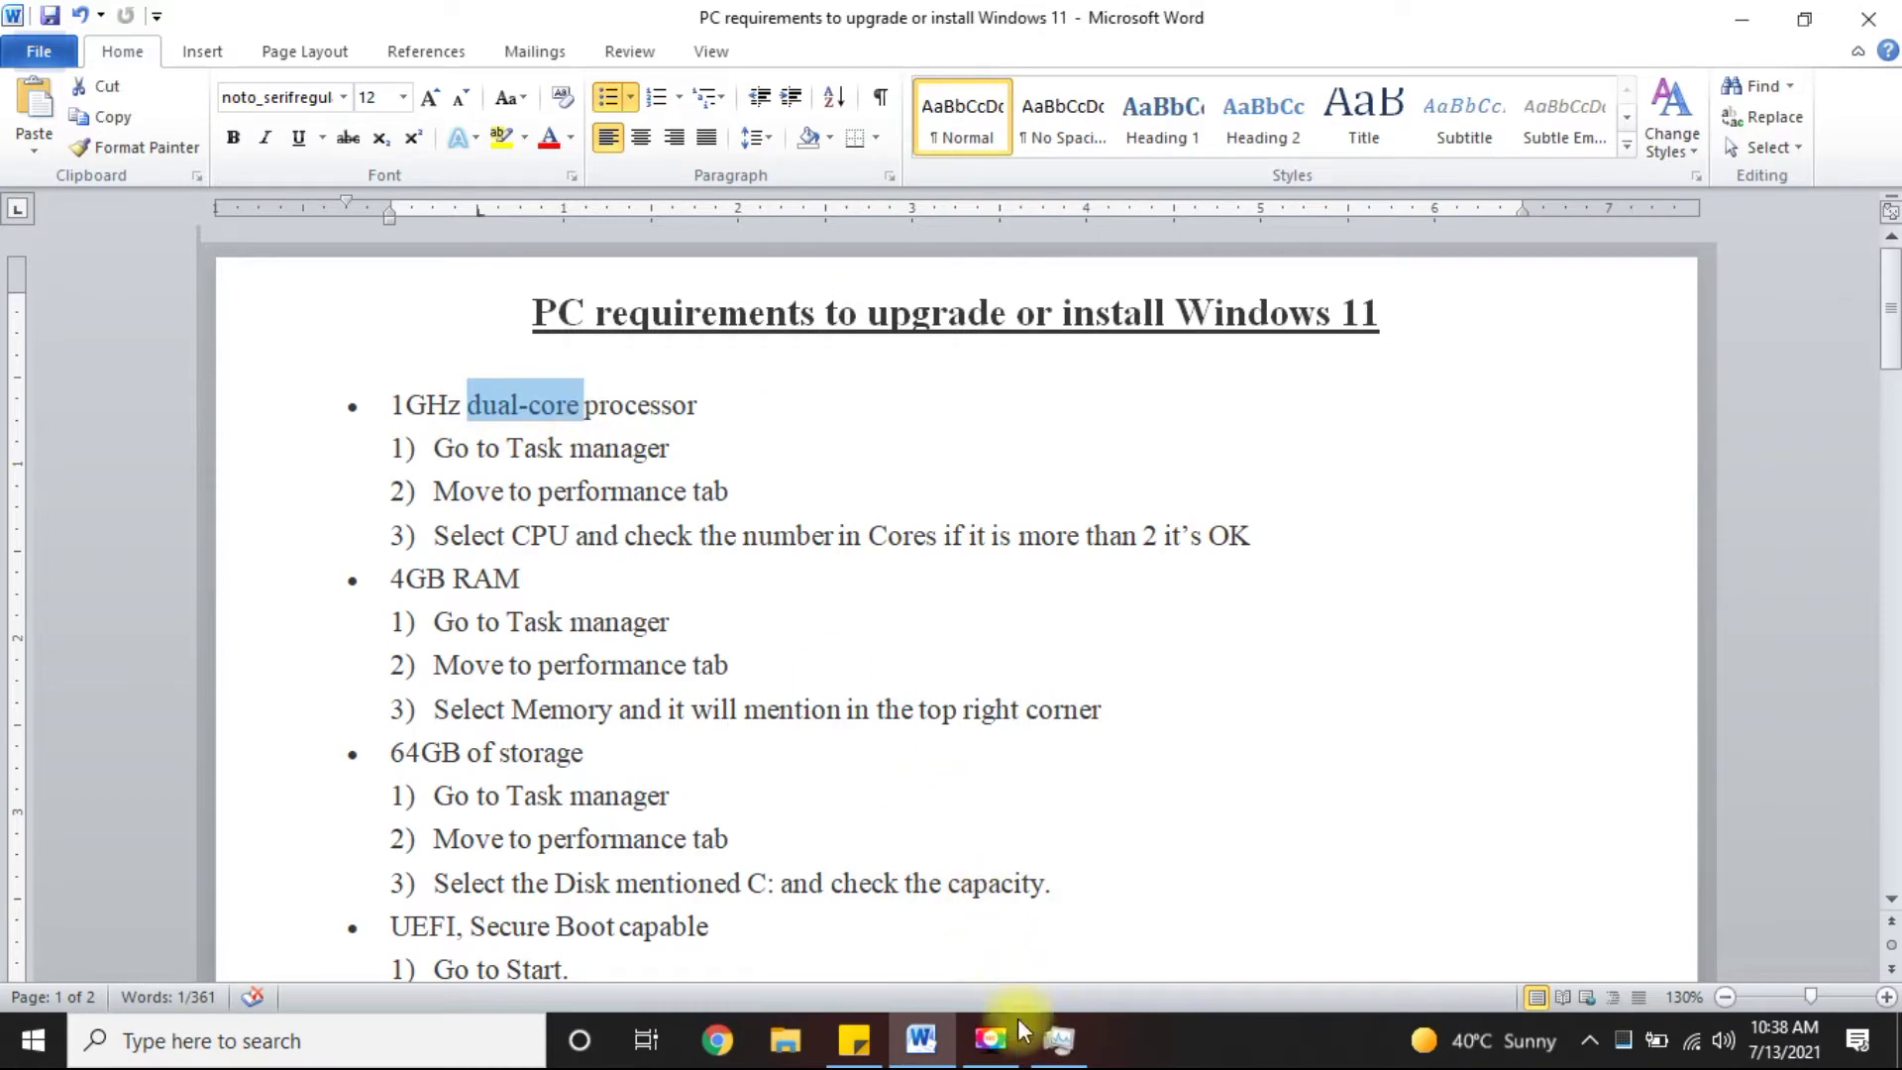
left_click(1056, 1058)
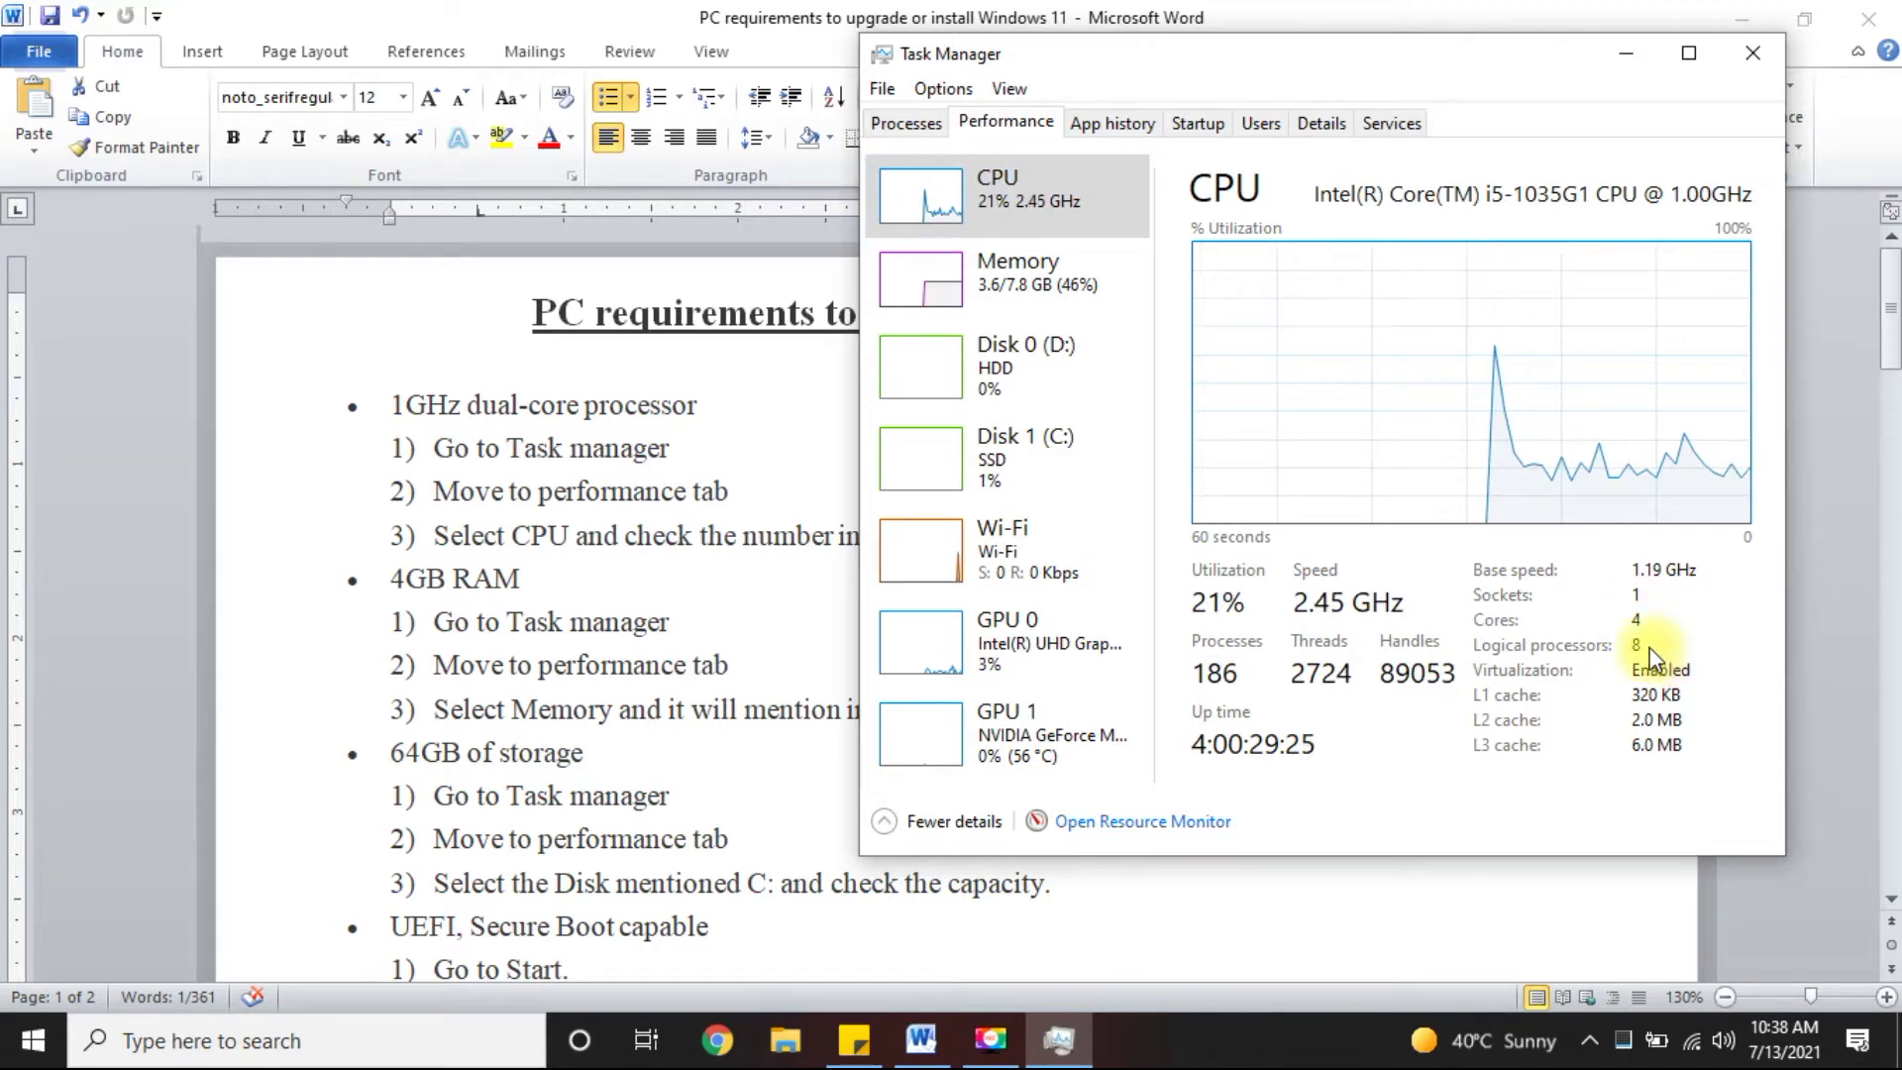
left_click(1753, 54)
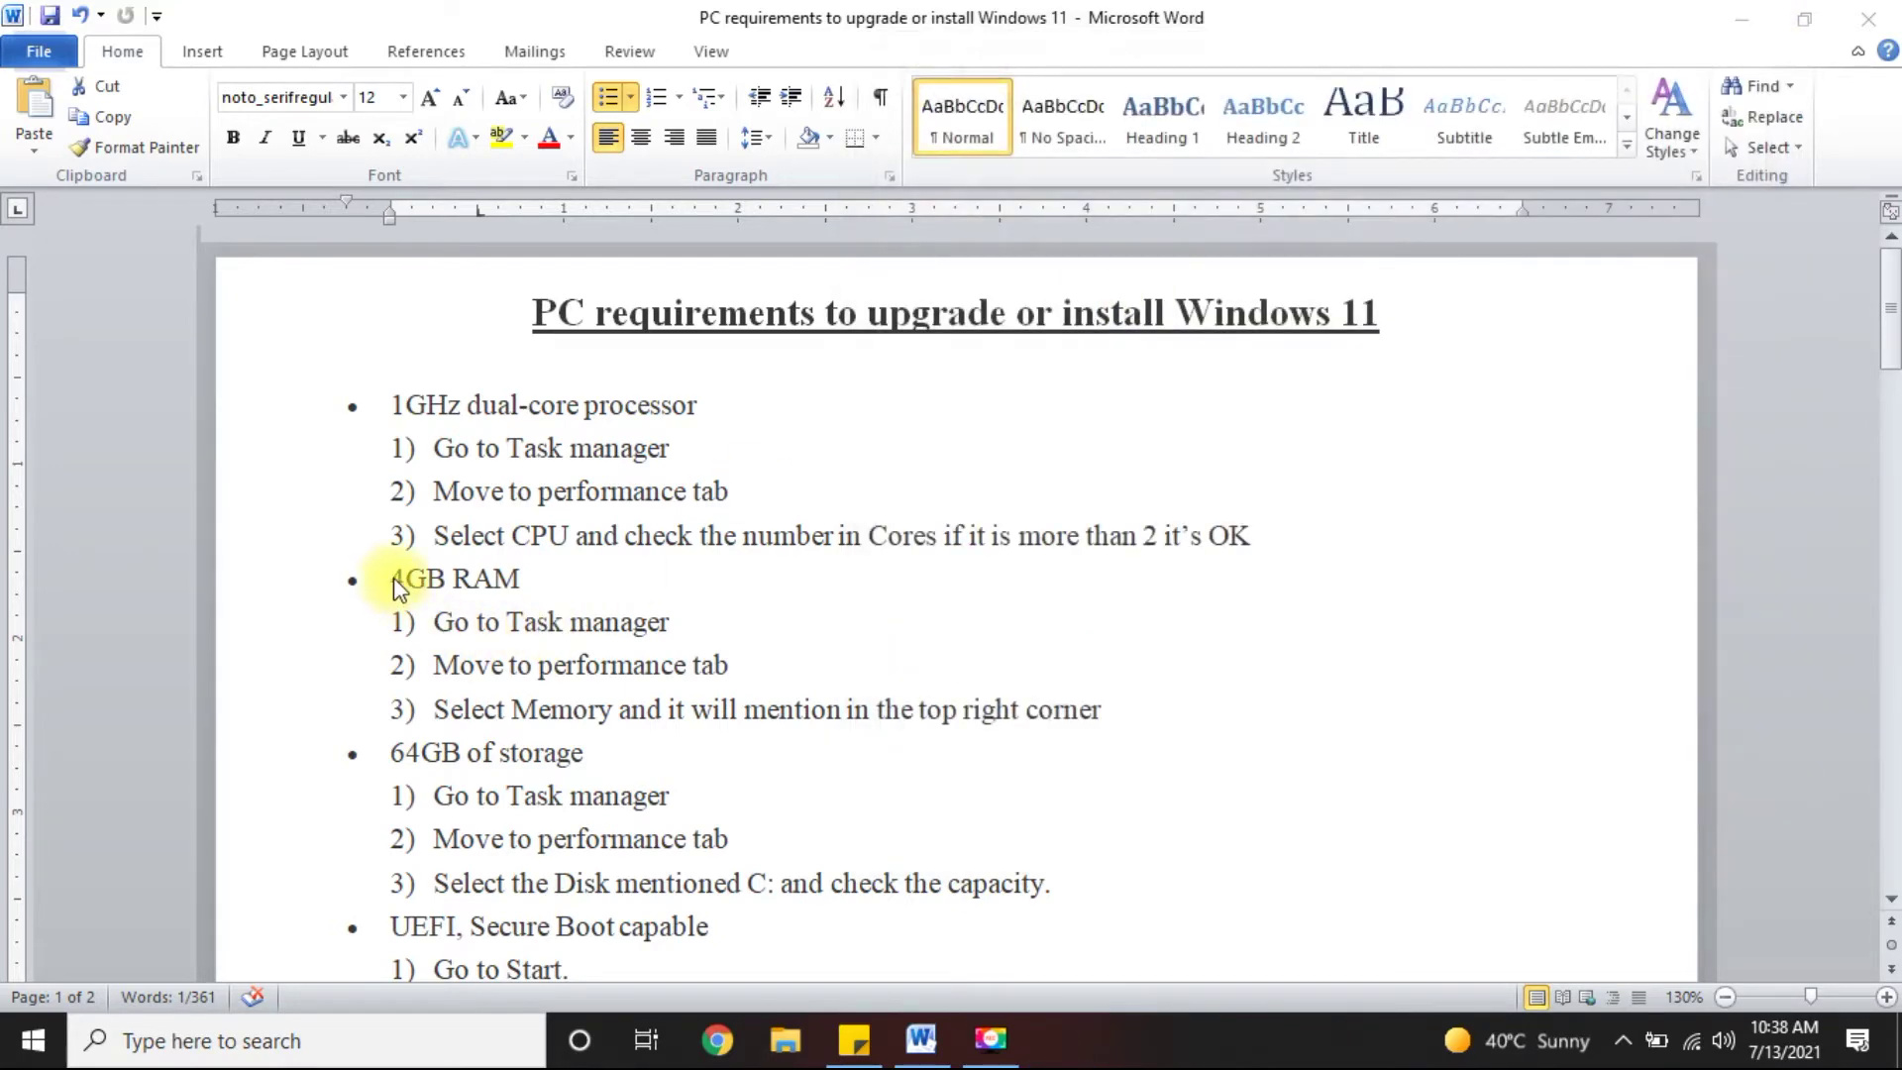
- Highlight the 4GB RAM requirement, check the installed memory in Task Manager's performance details, and close Task Manager
left_click_drag(390, 581, 499, 582)
scroll(728, 628, "down", 2)
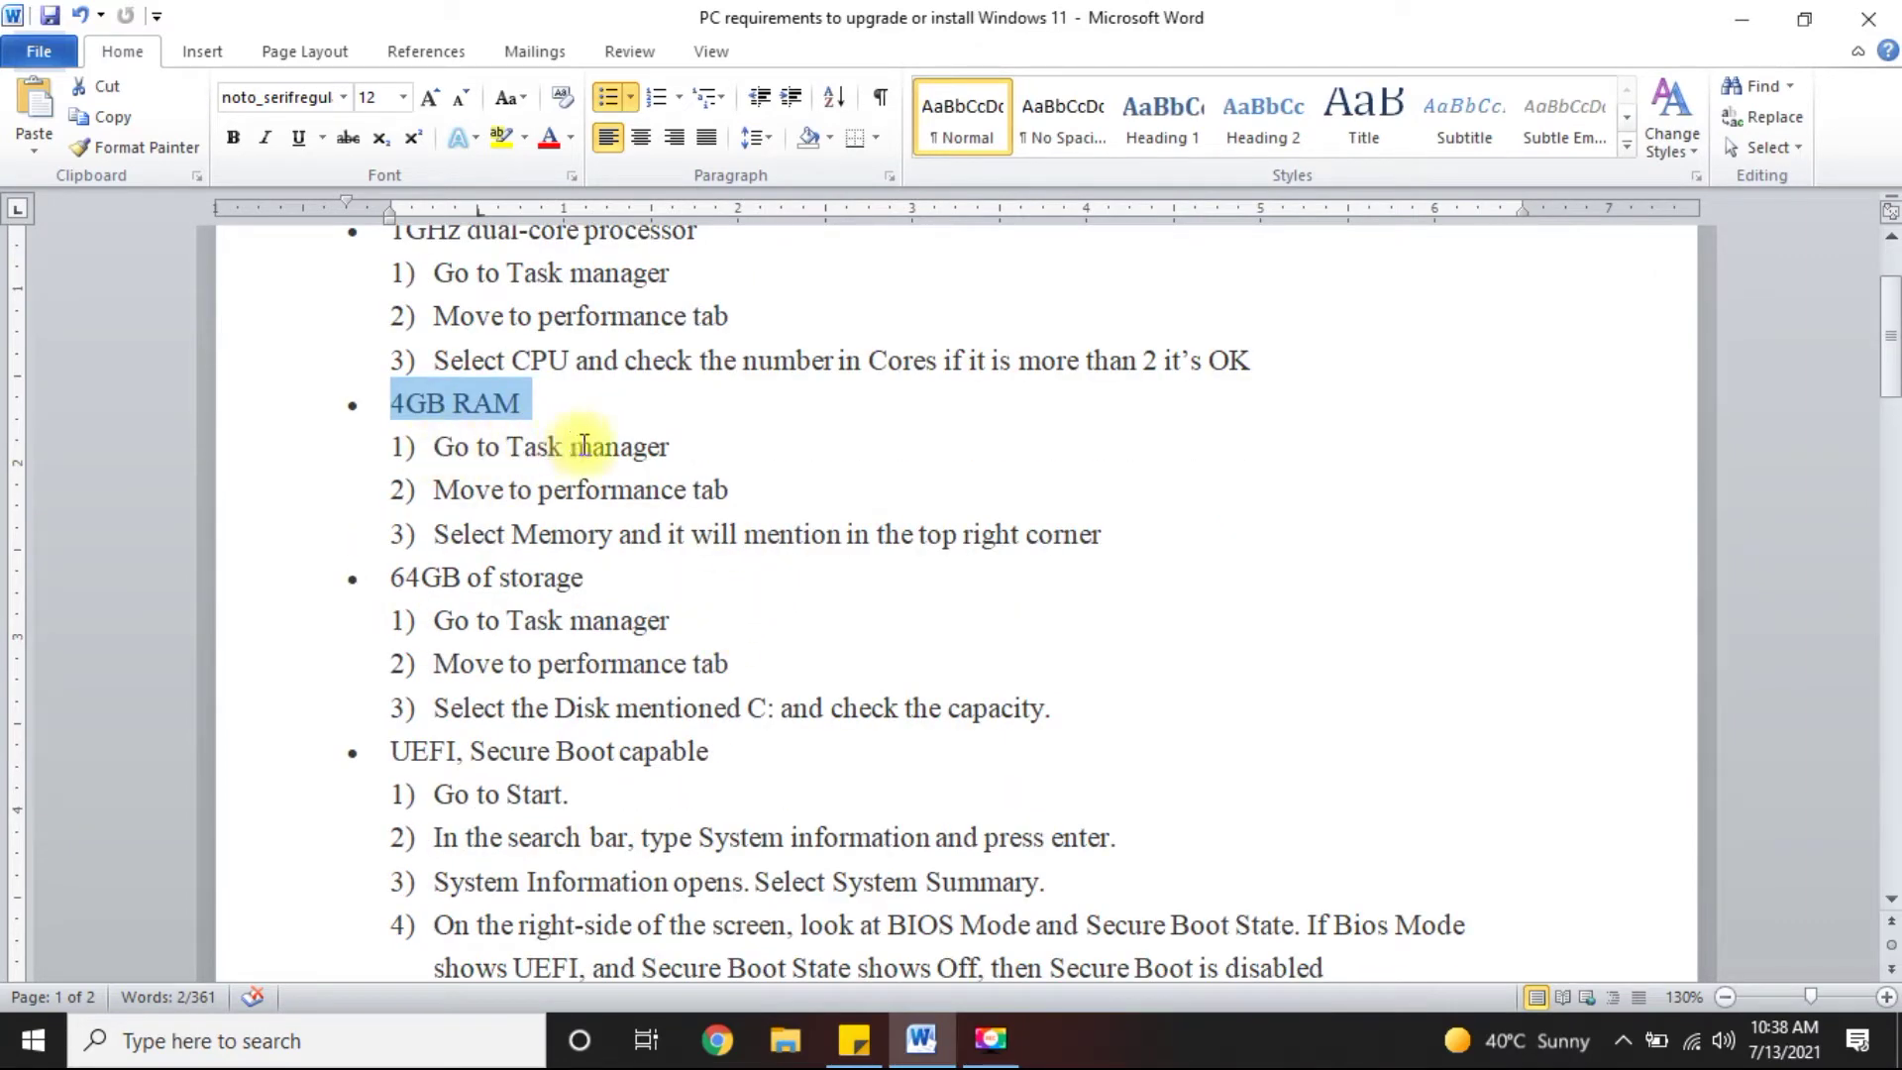
right_click(1183, 1040)
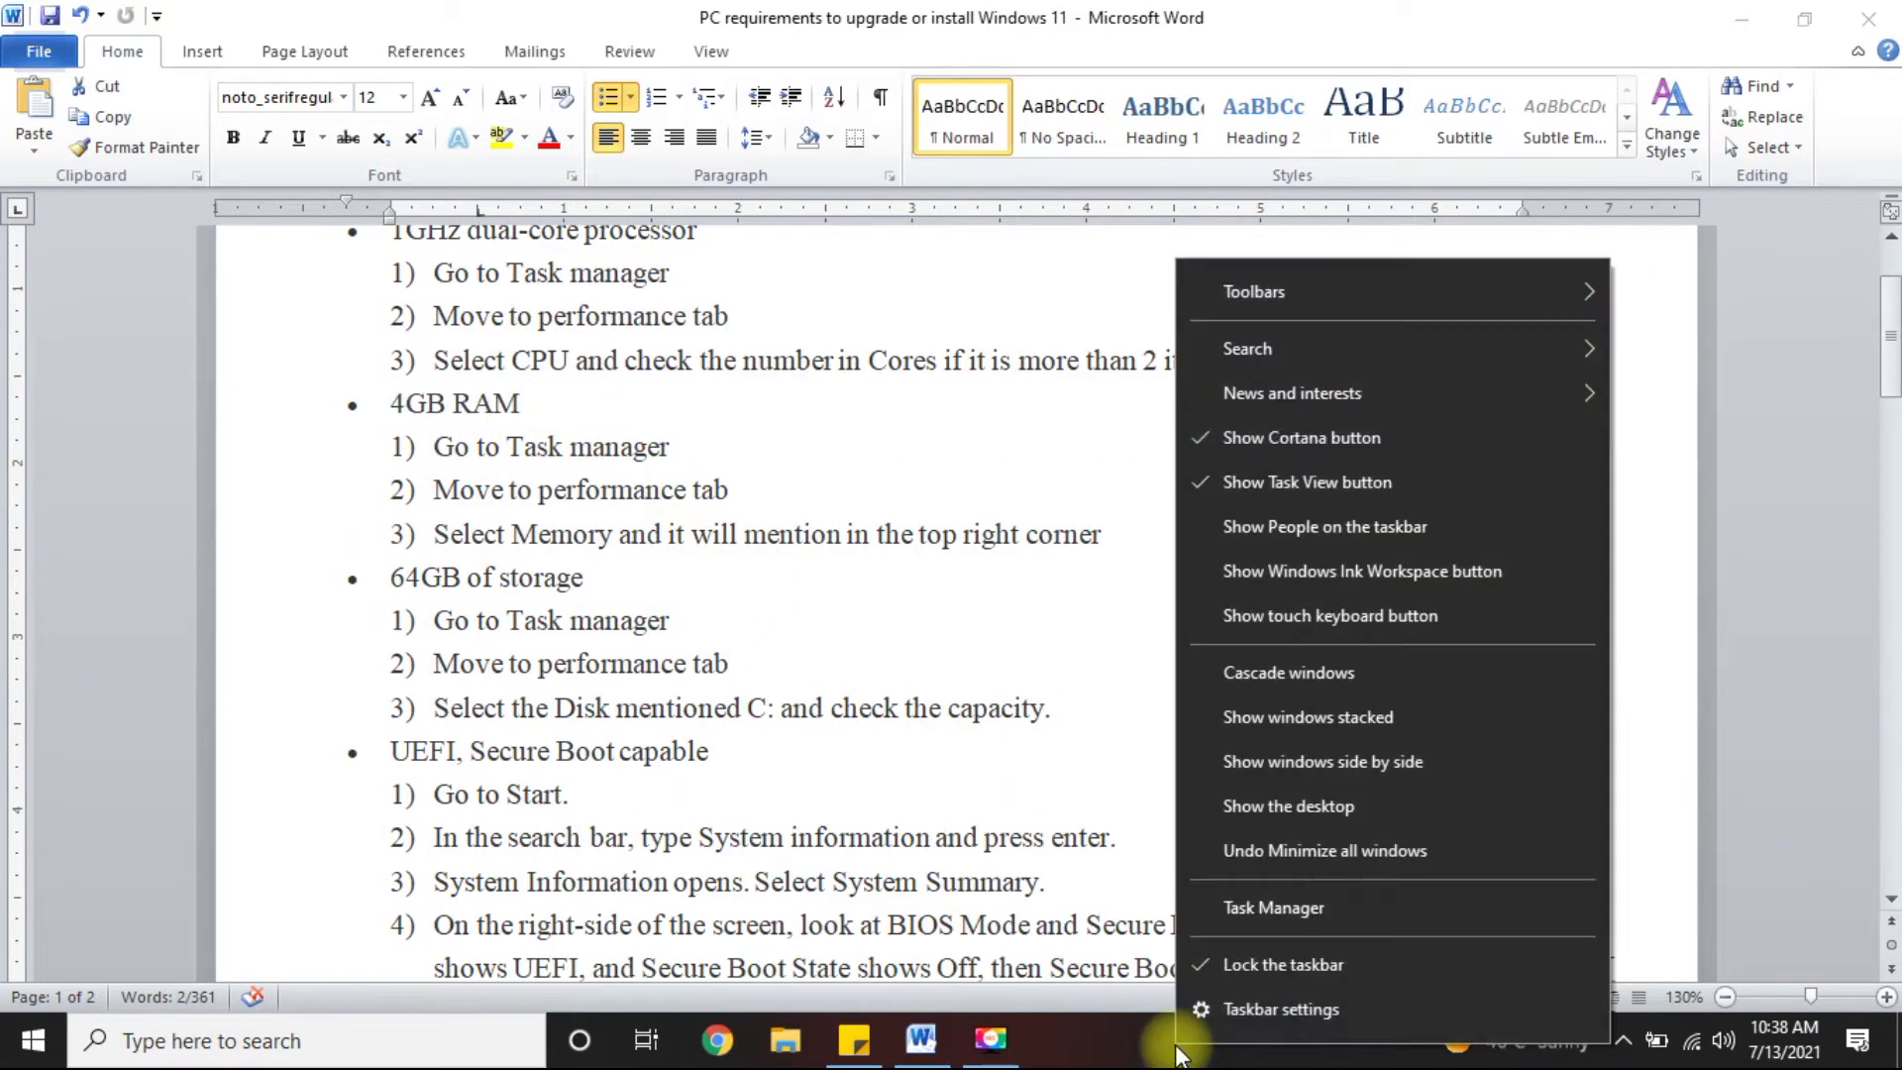
left_click(1270, 908)
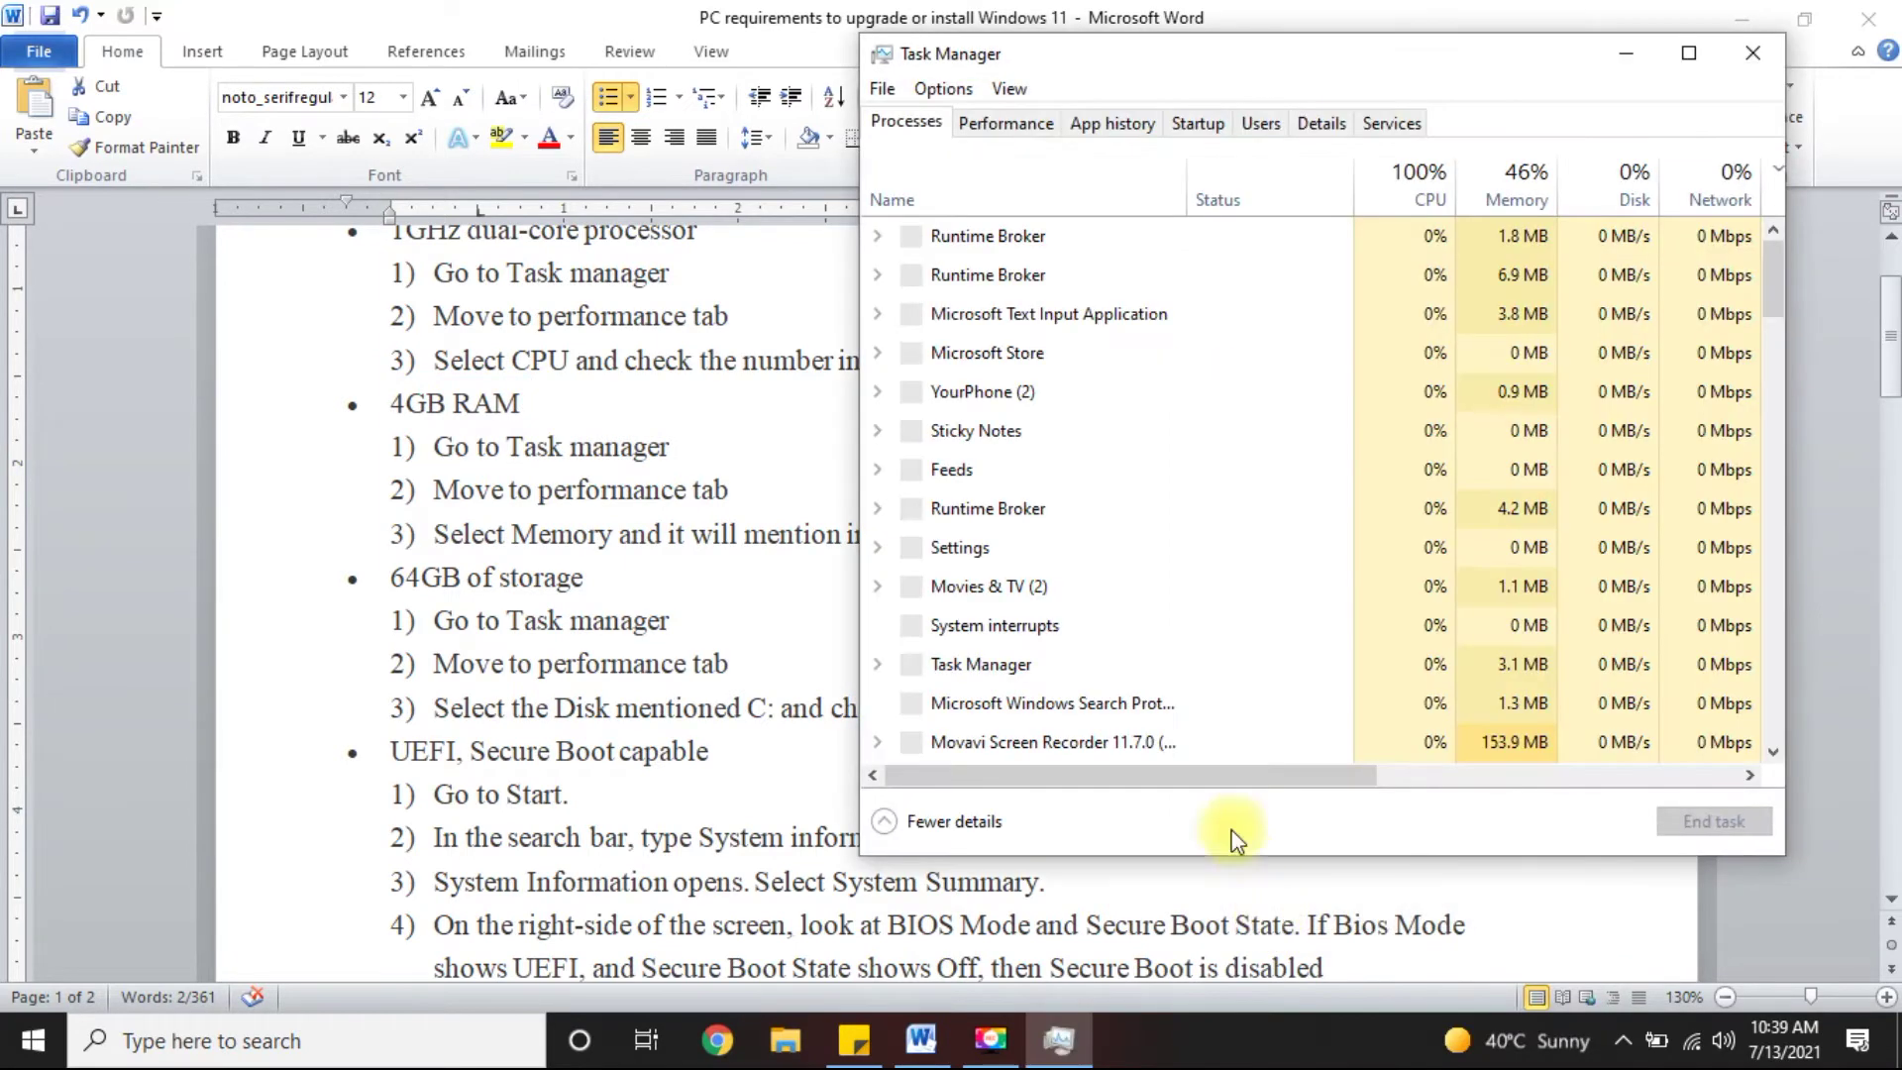
left_click(1003, 124)
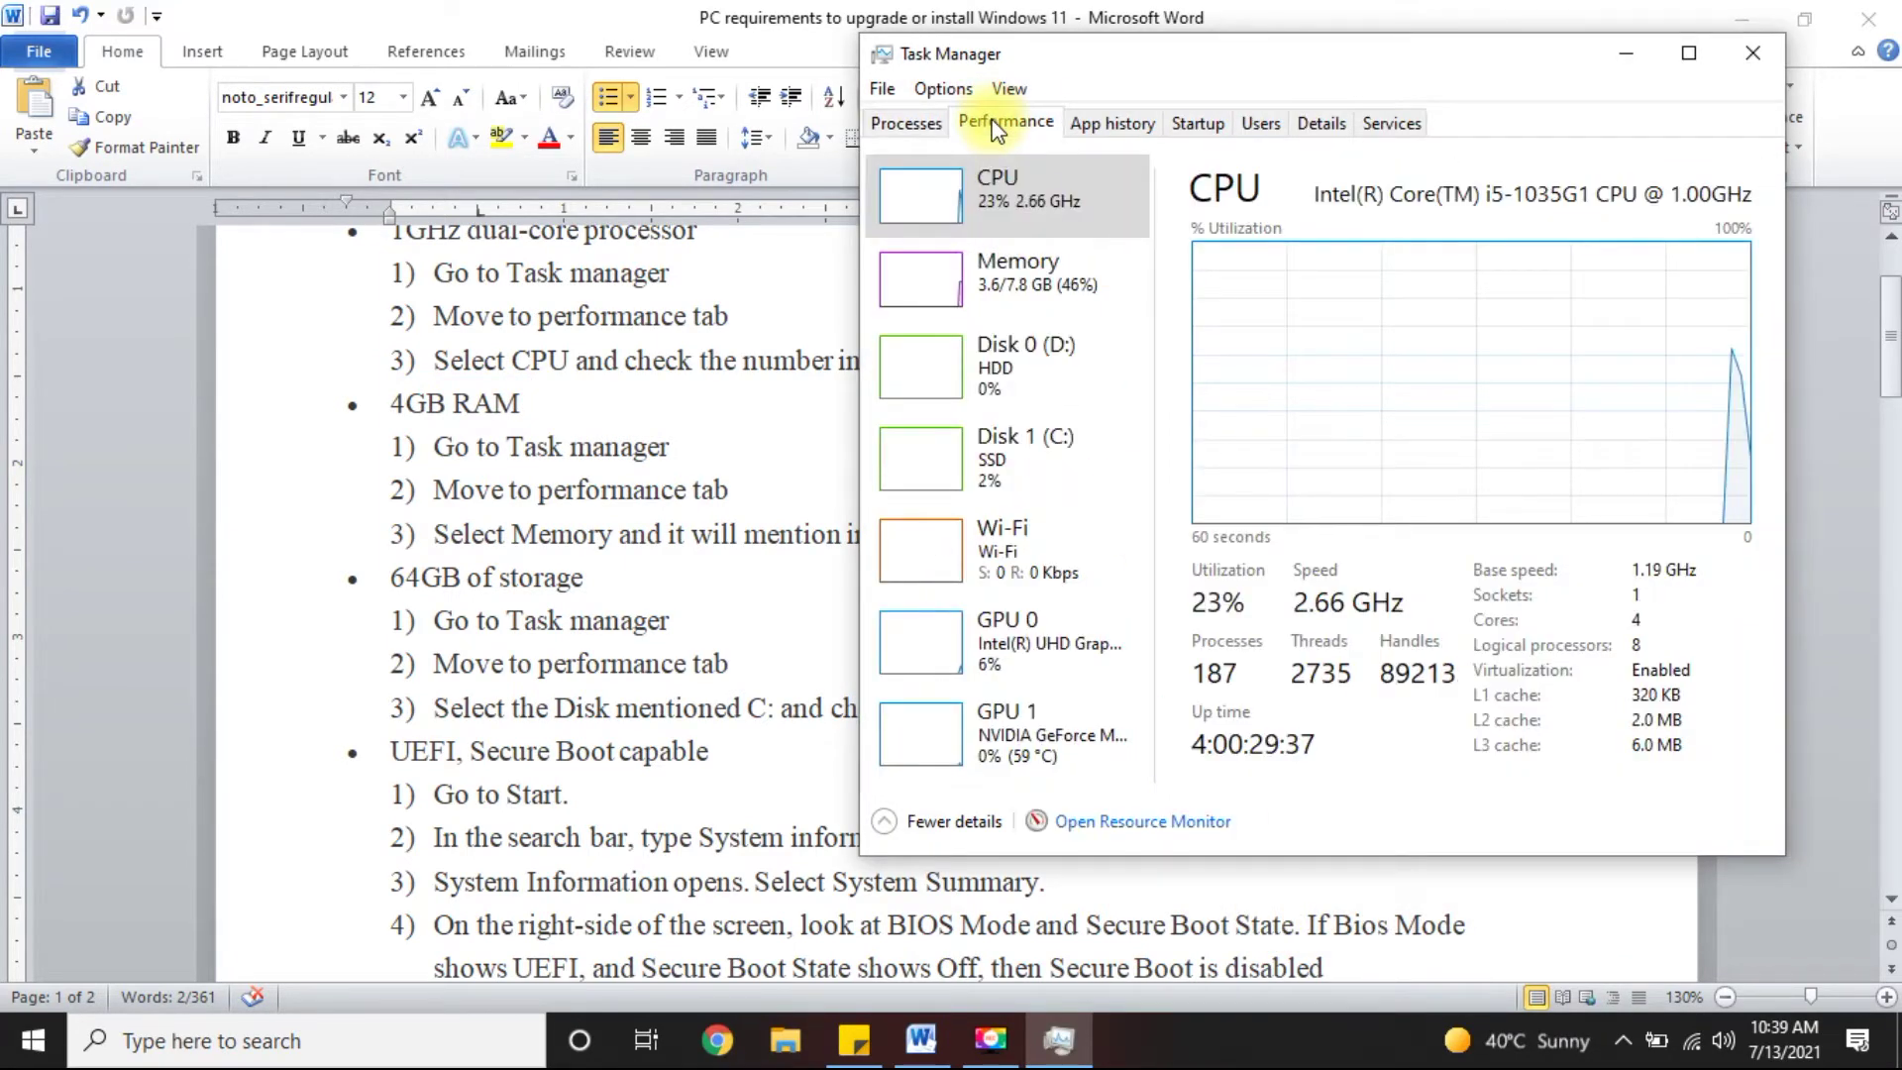
left_click(913, 303)
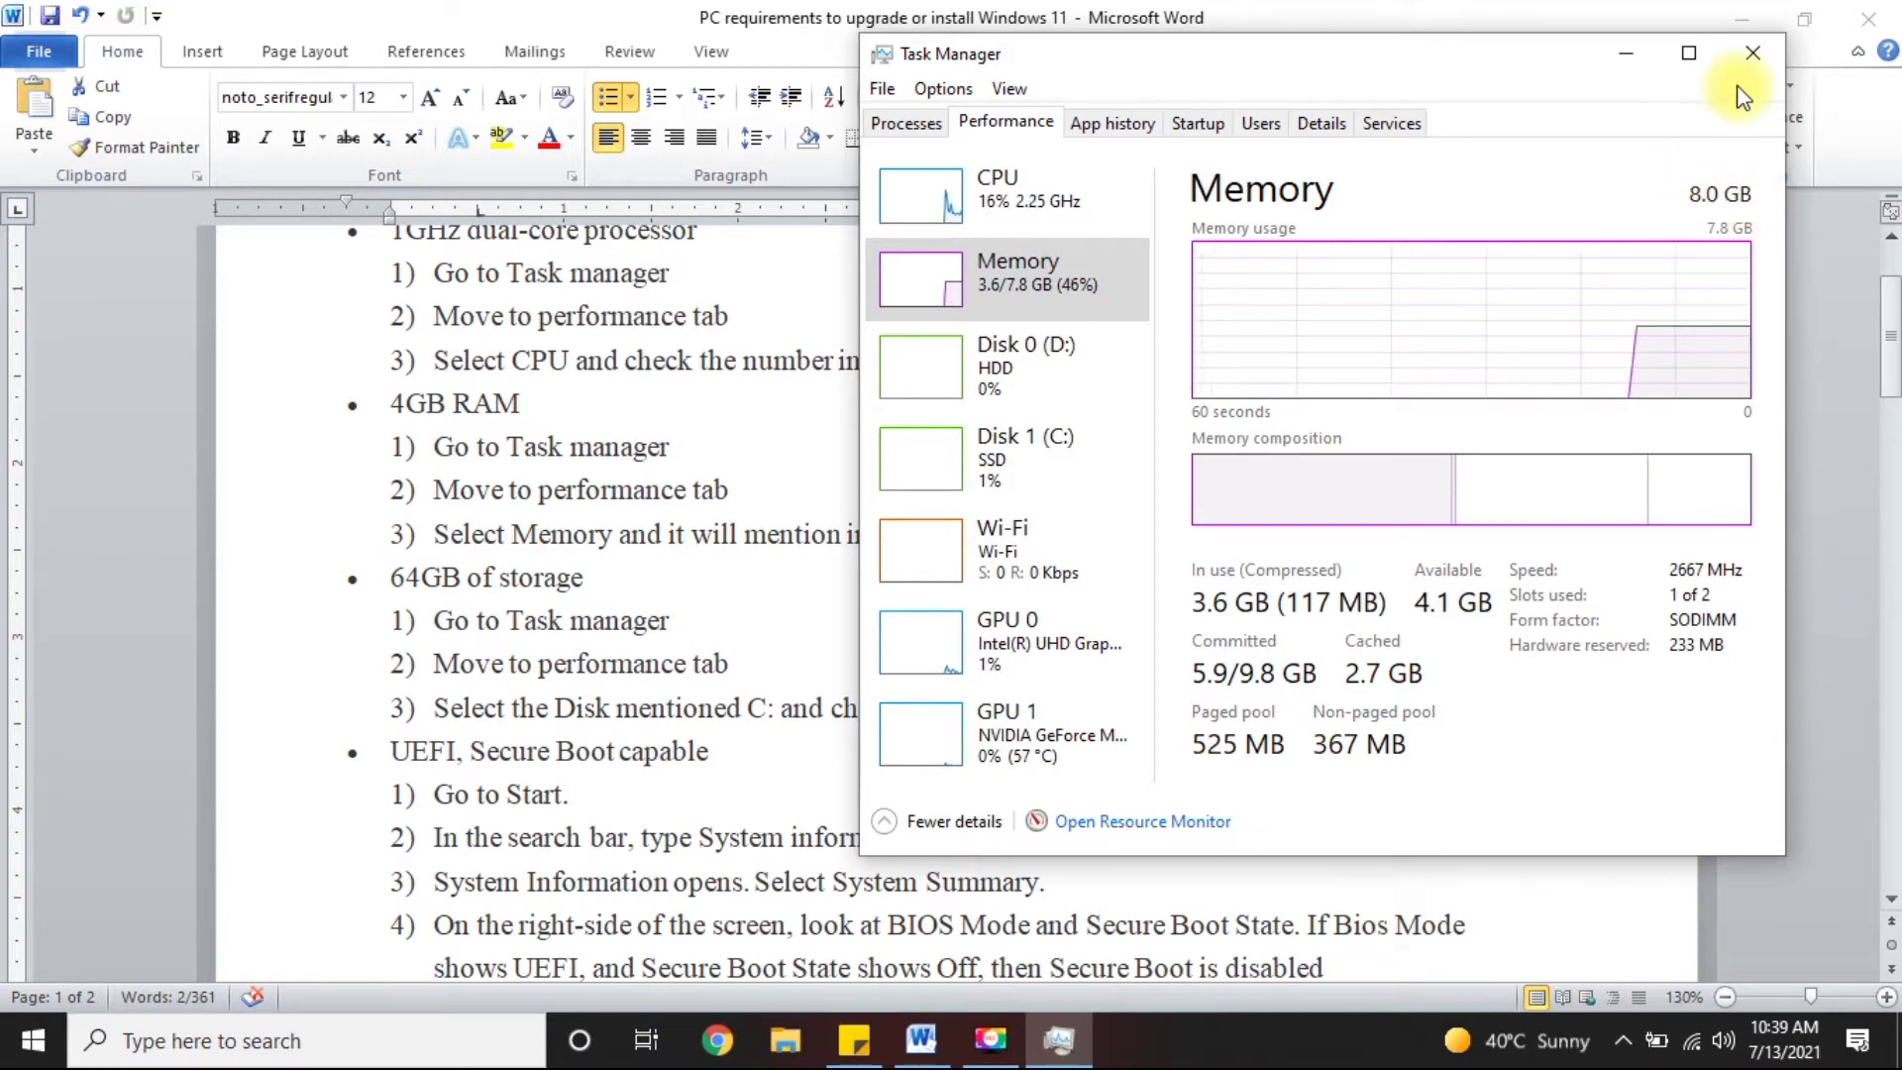
left_click(1752, 53)
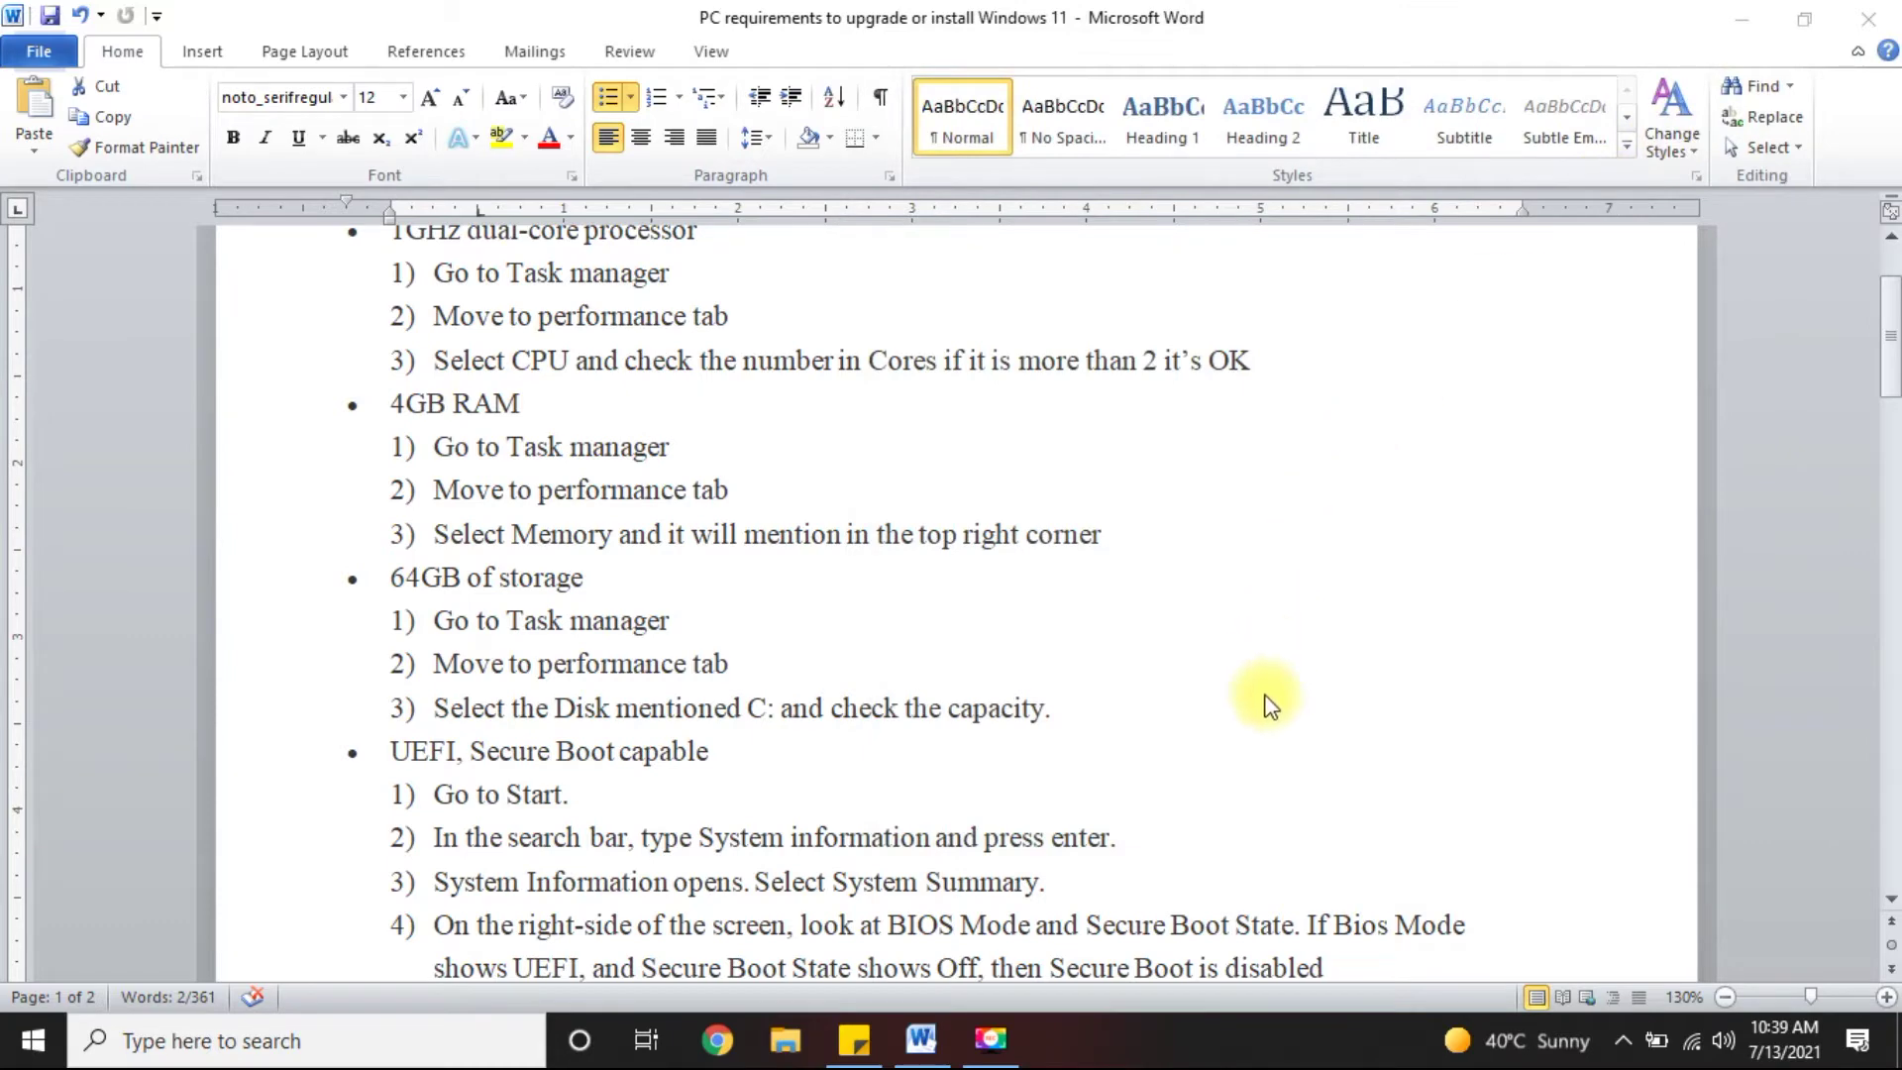
- Highlight the 64GB storage requirement, check the capacity of the C: disk in Task Manager's performance details, and close Task Manager
scroll(1250, 624, "down", 2)
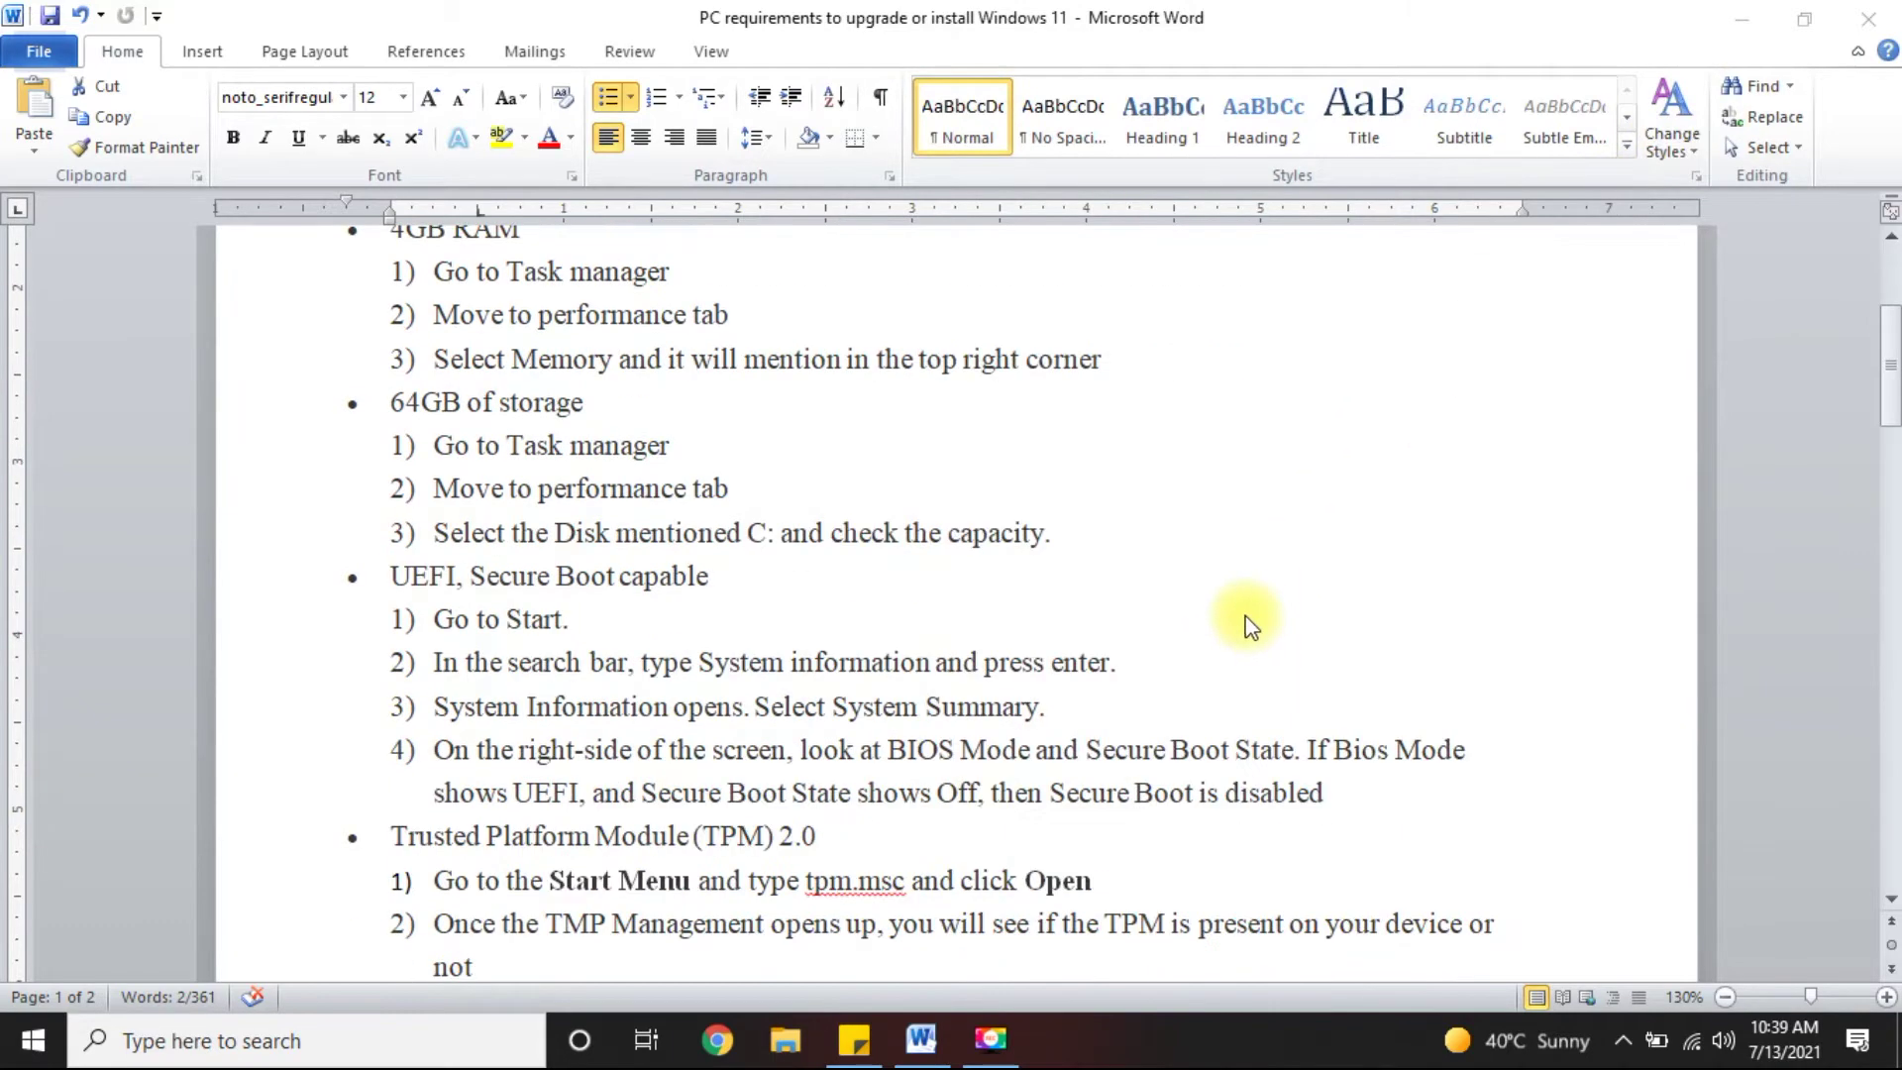
left_click(394, 411)
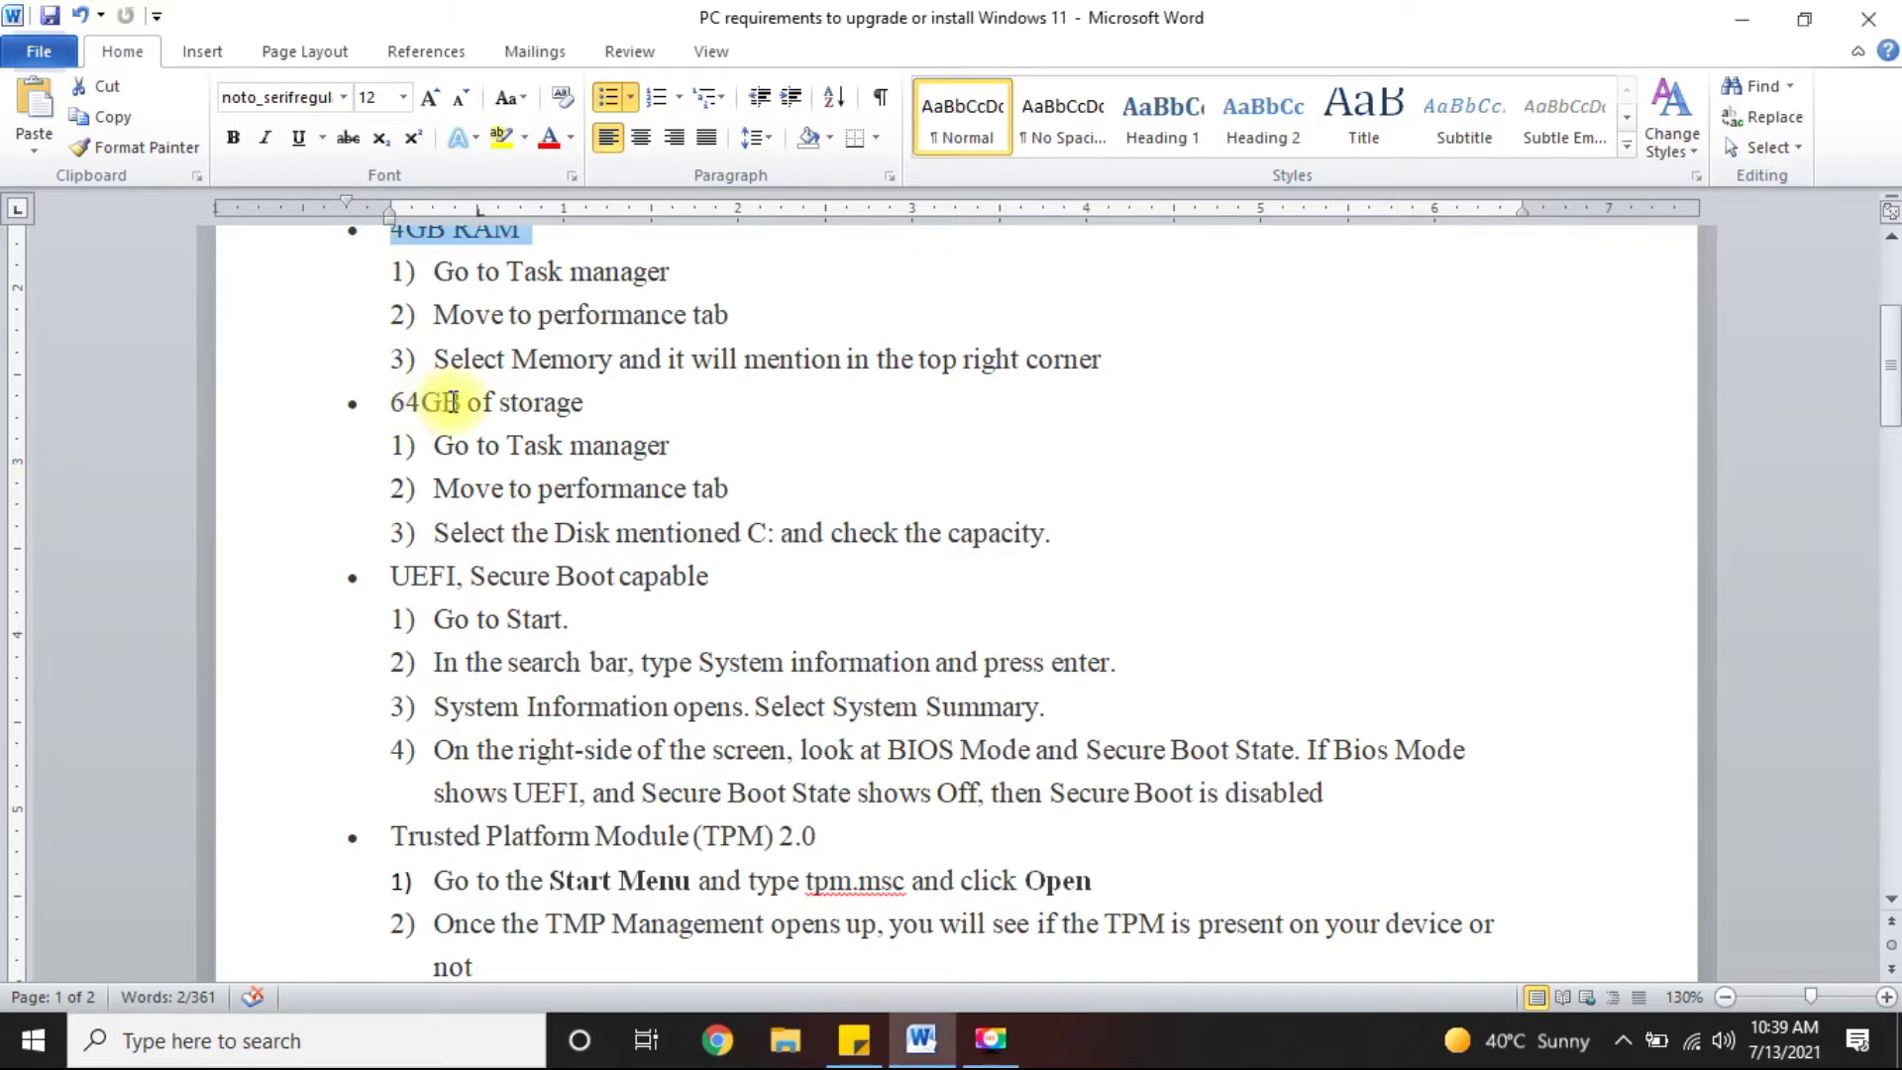
left_click_drag(461, 401, 391, 402)
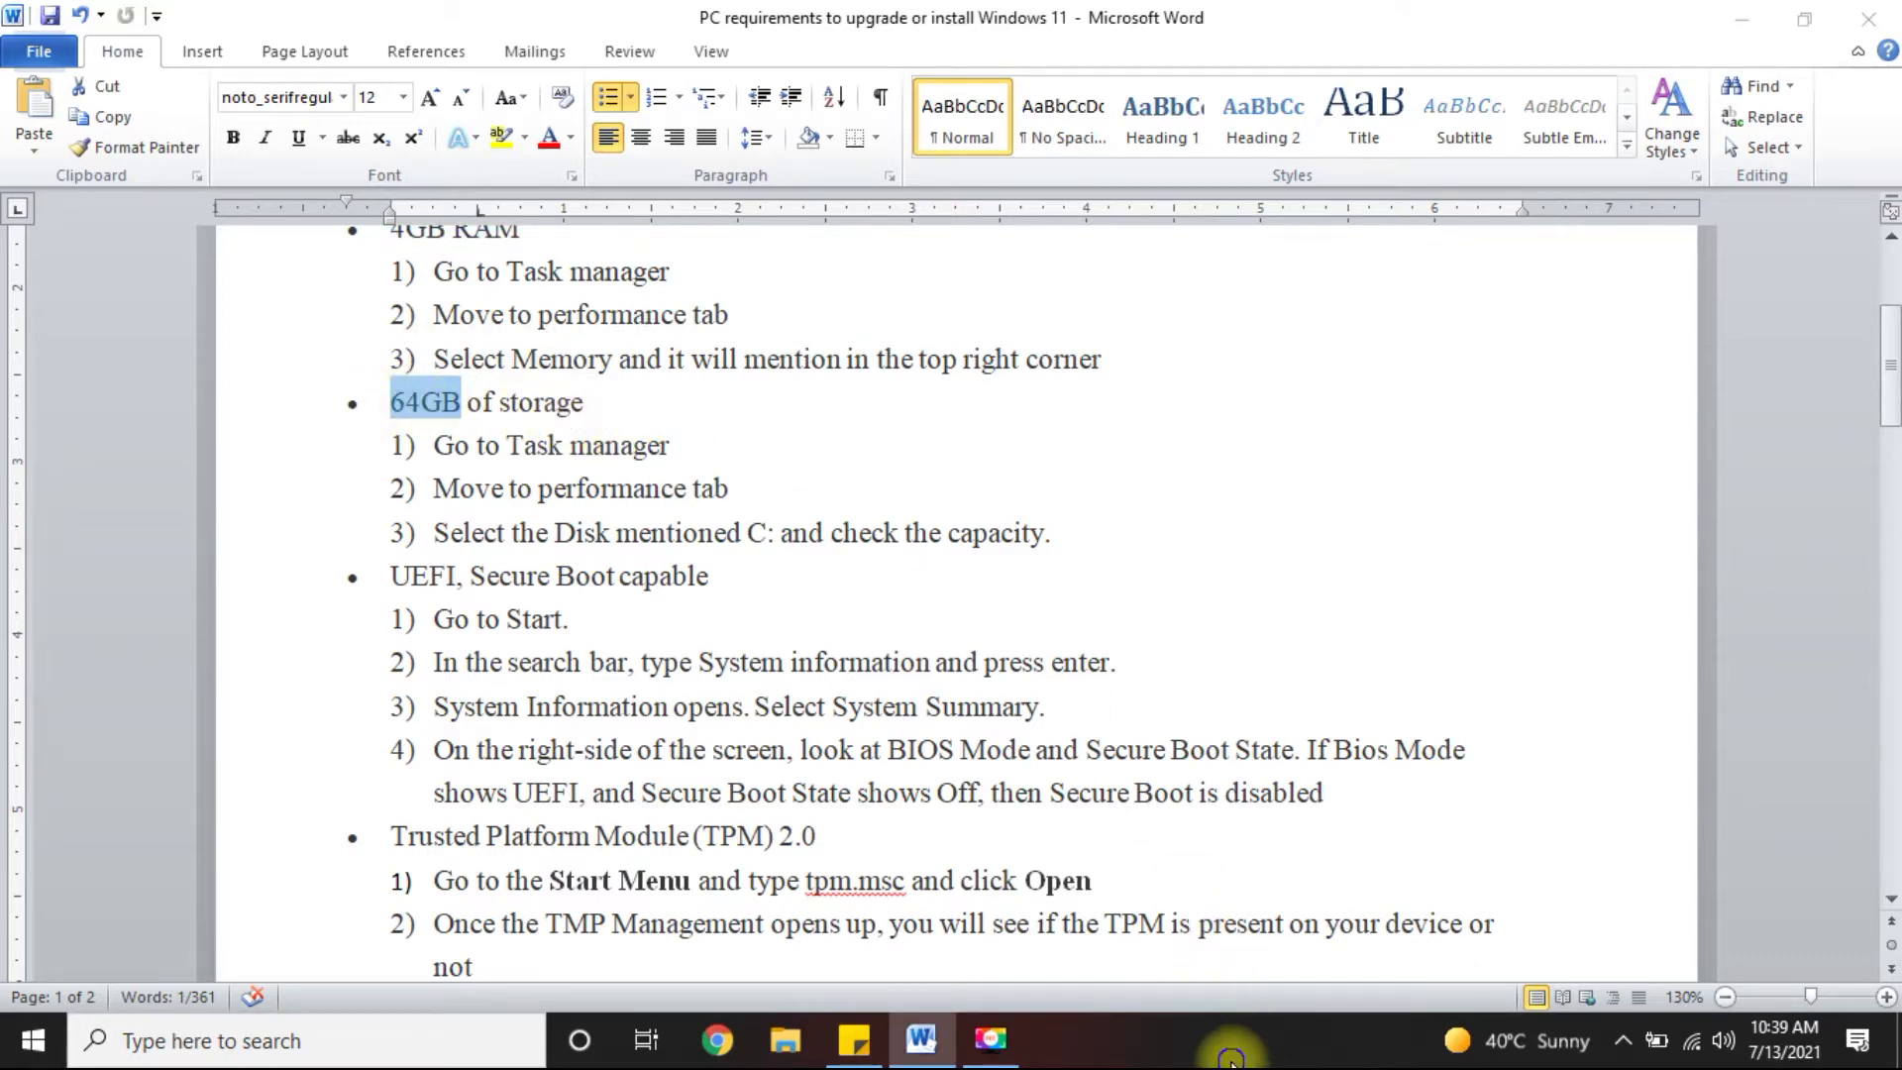
right_click(1231, 1060)
left_click(1318, 929)
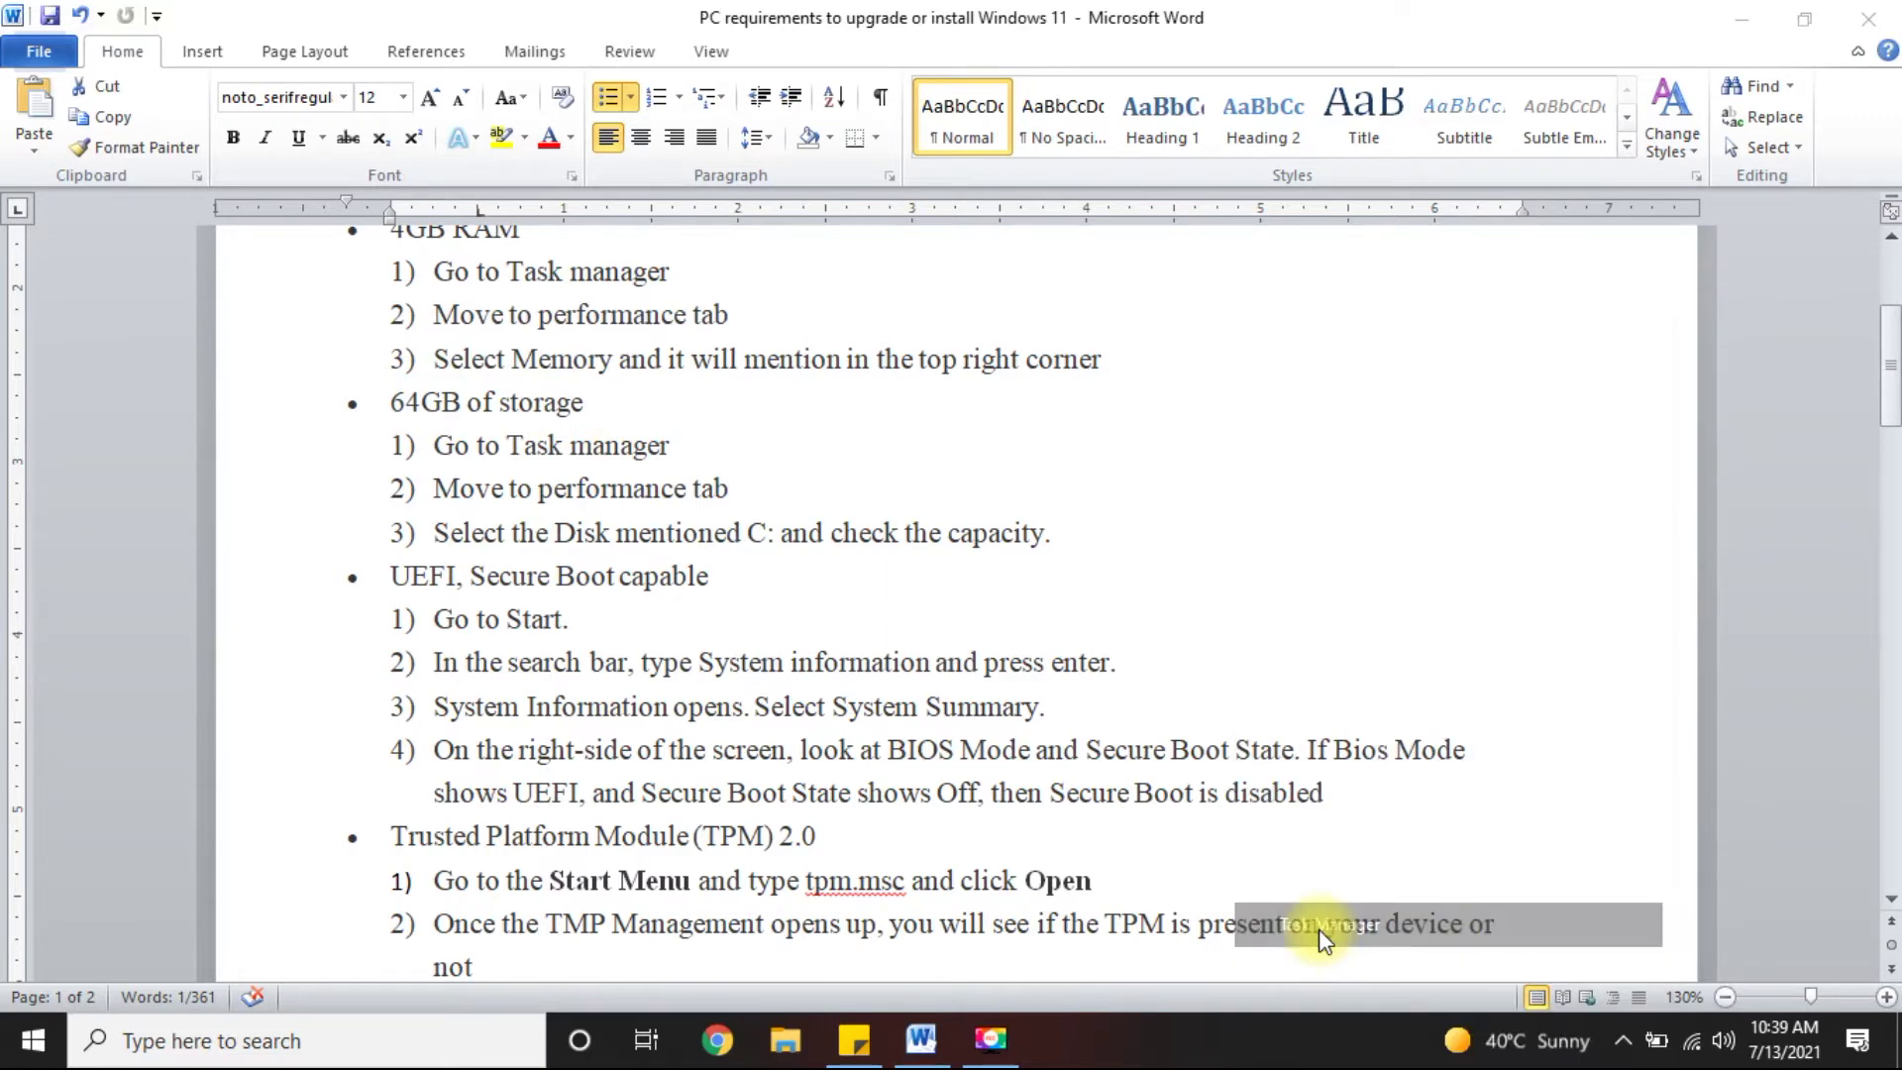
left_click(1028, 129)
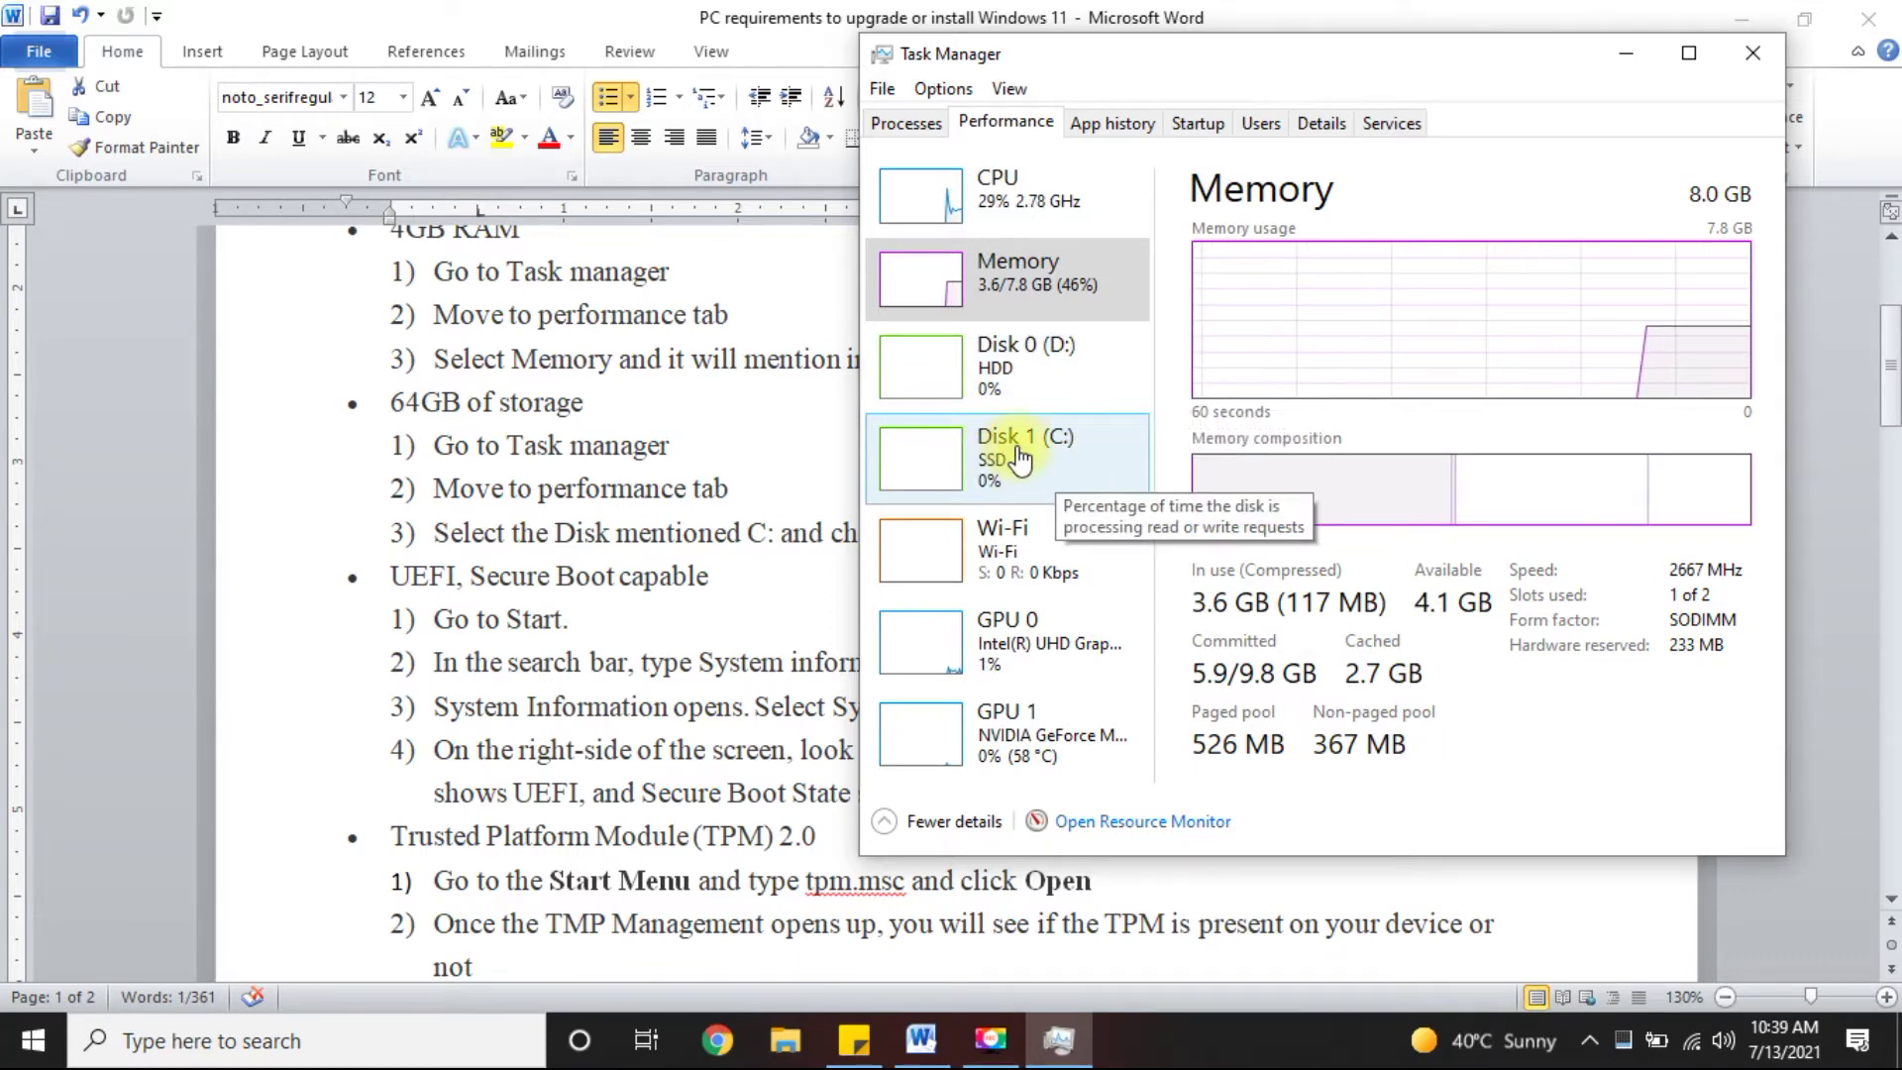
left_click(1109, 456)
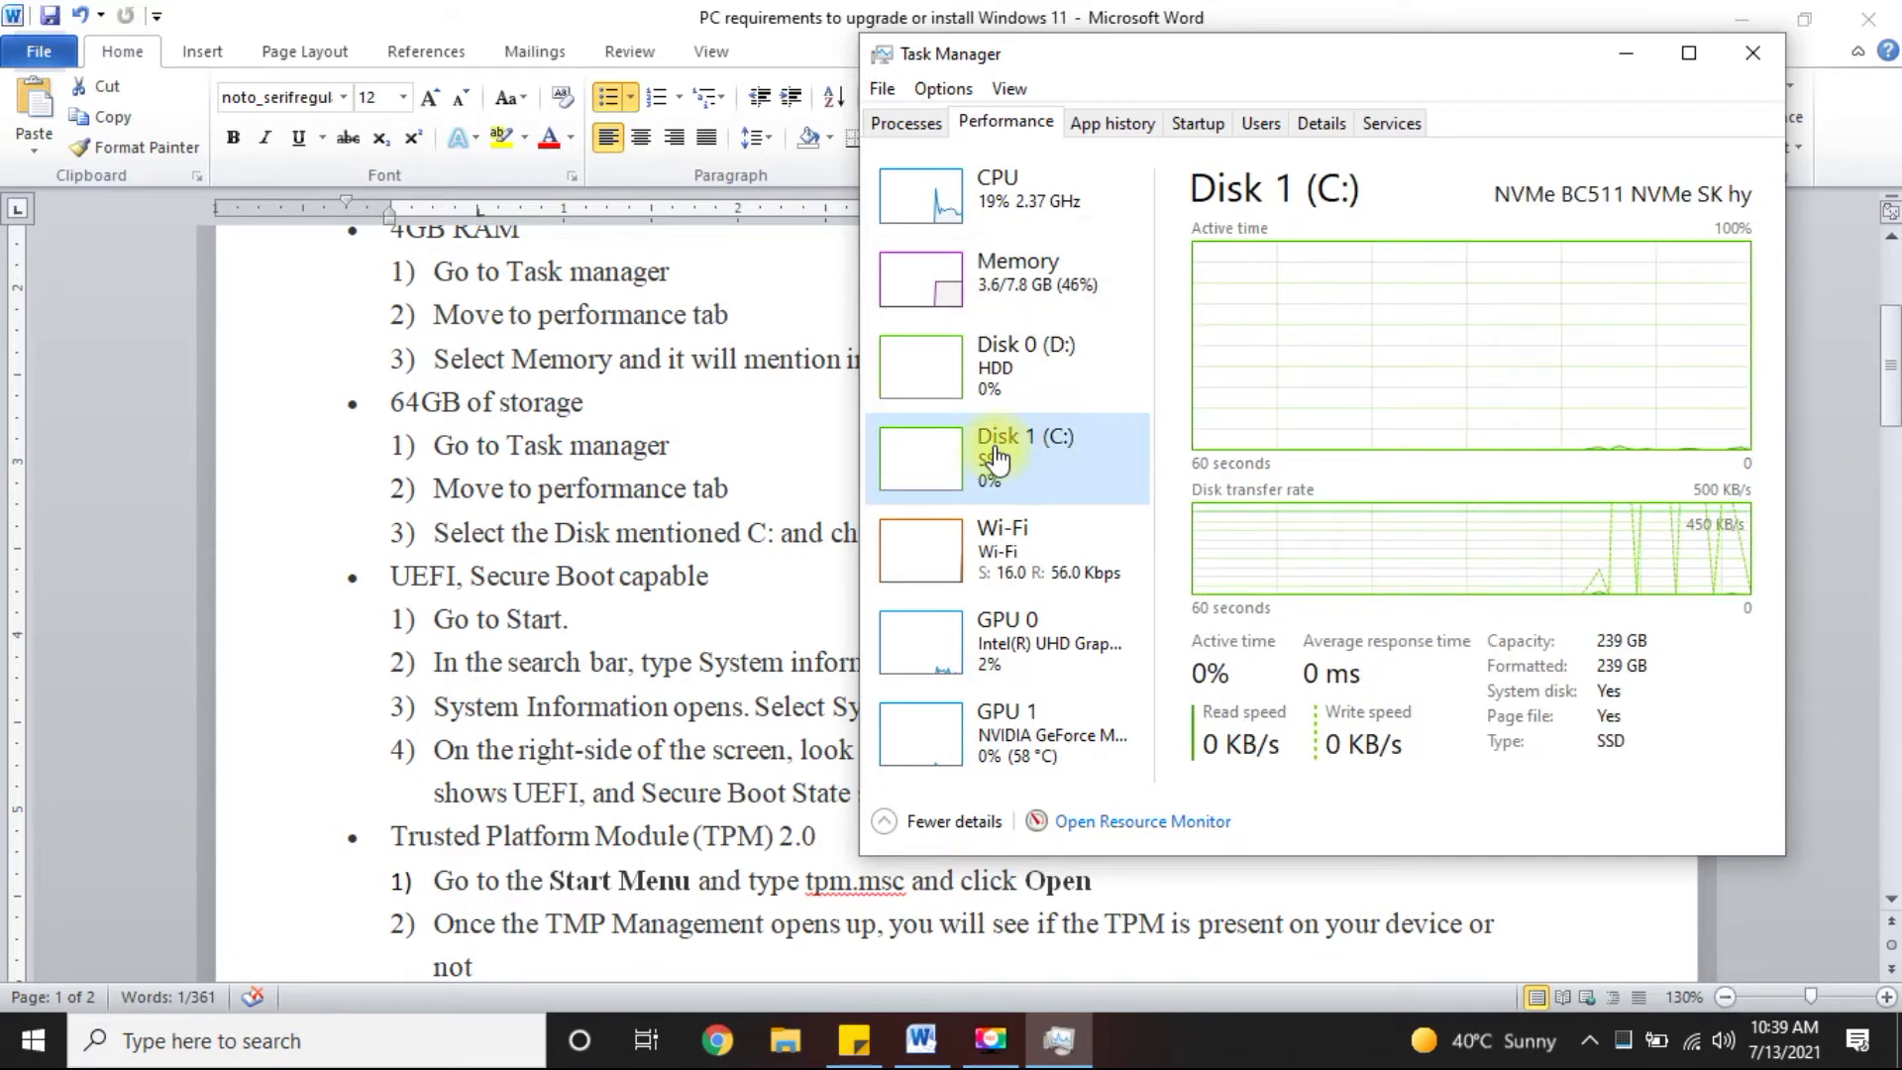
left_click(1598, 644)
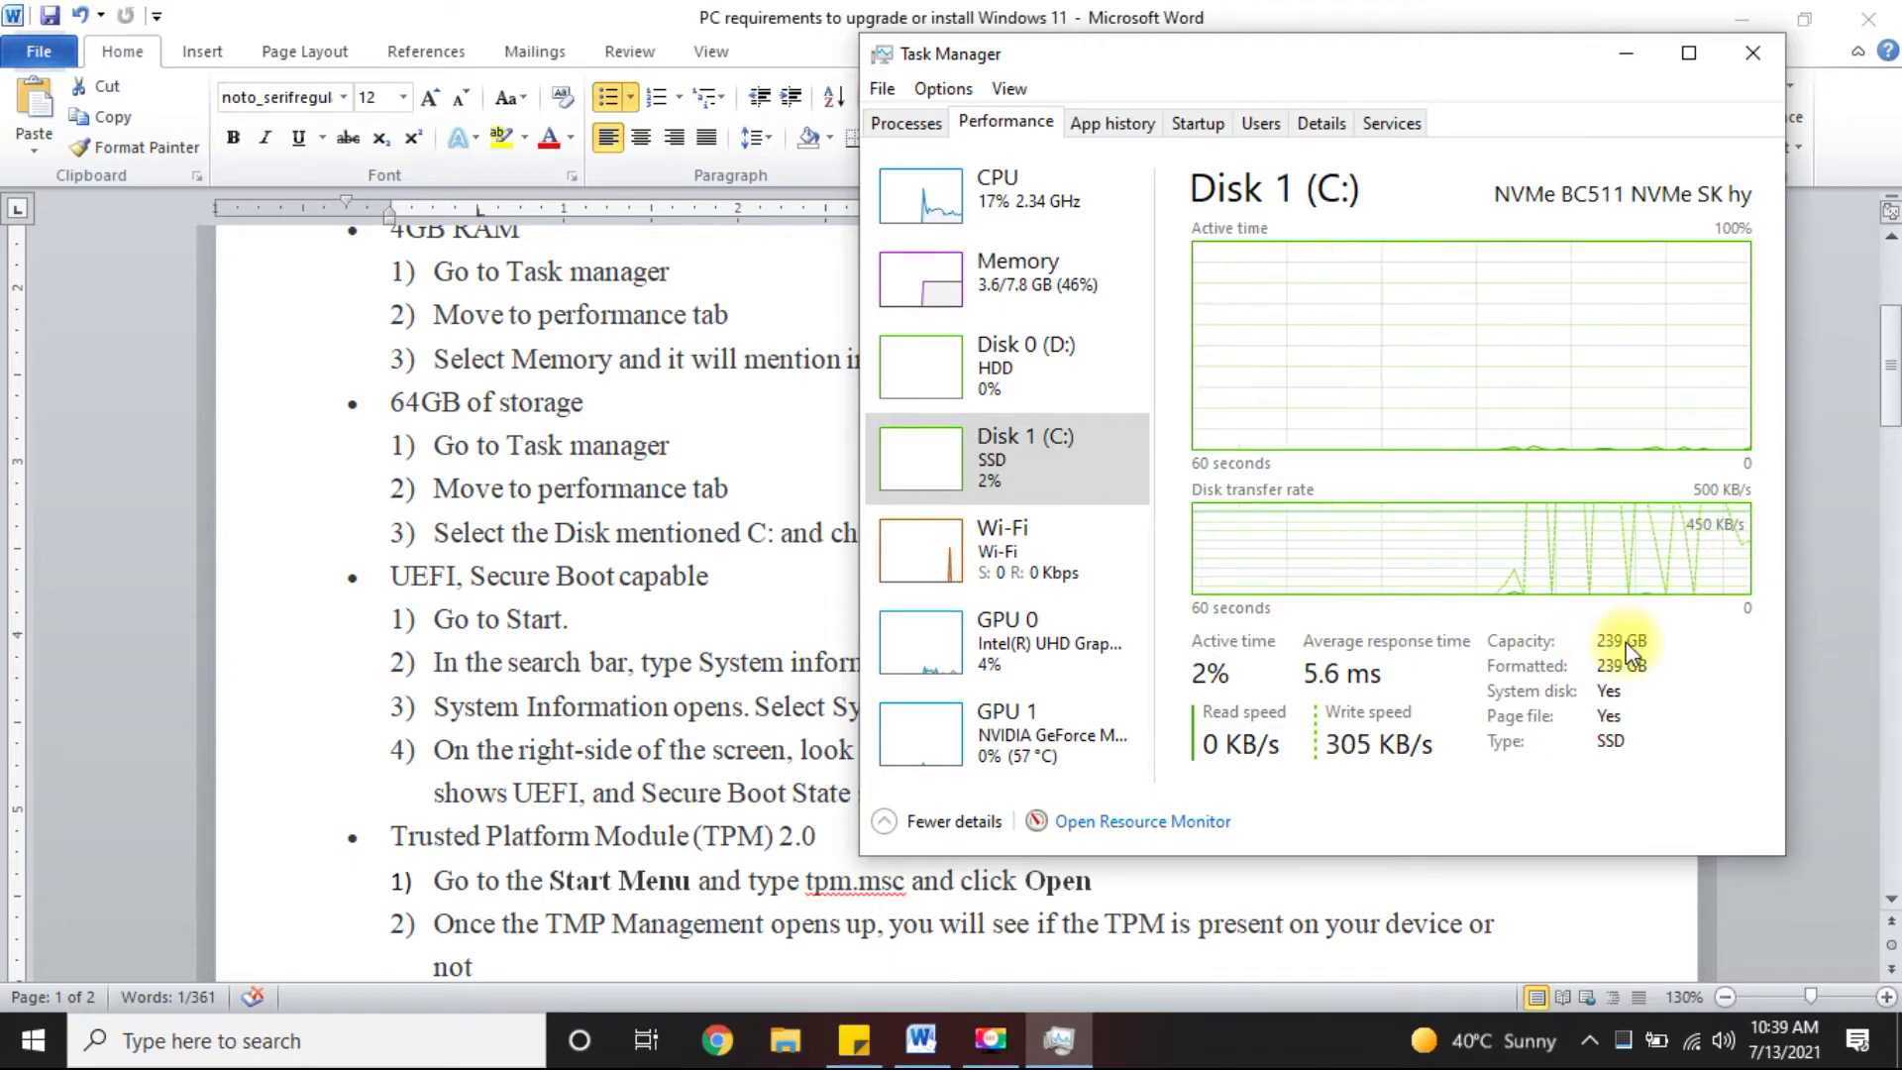
left_click(1761, 57)
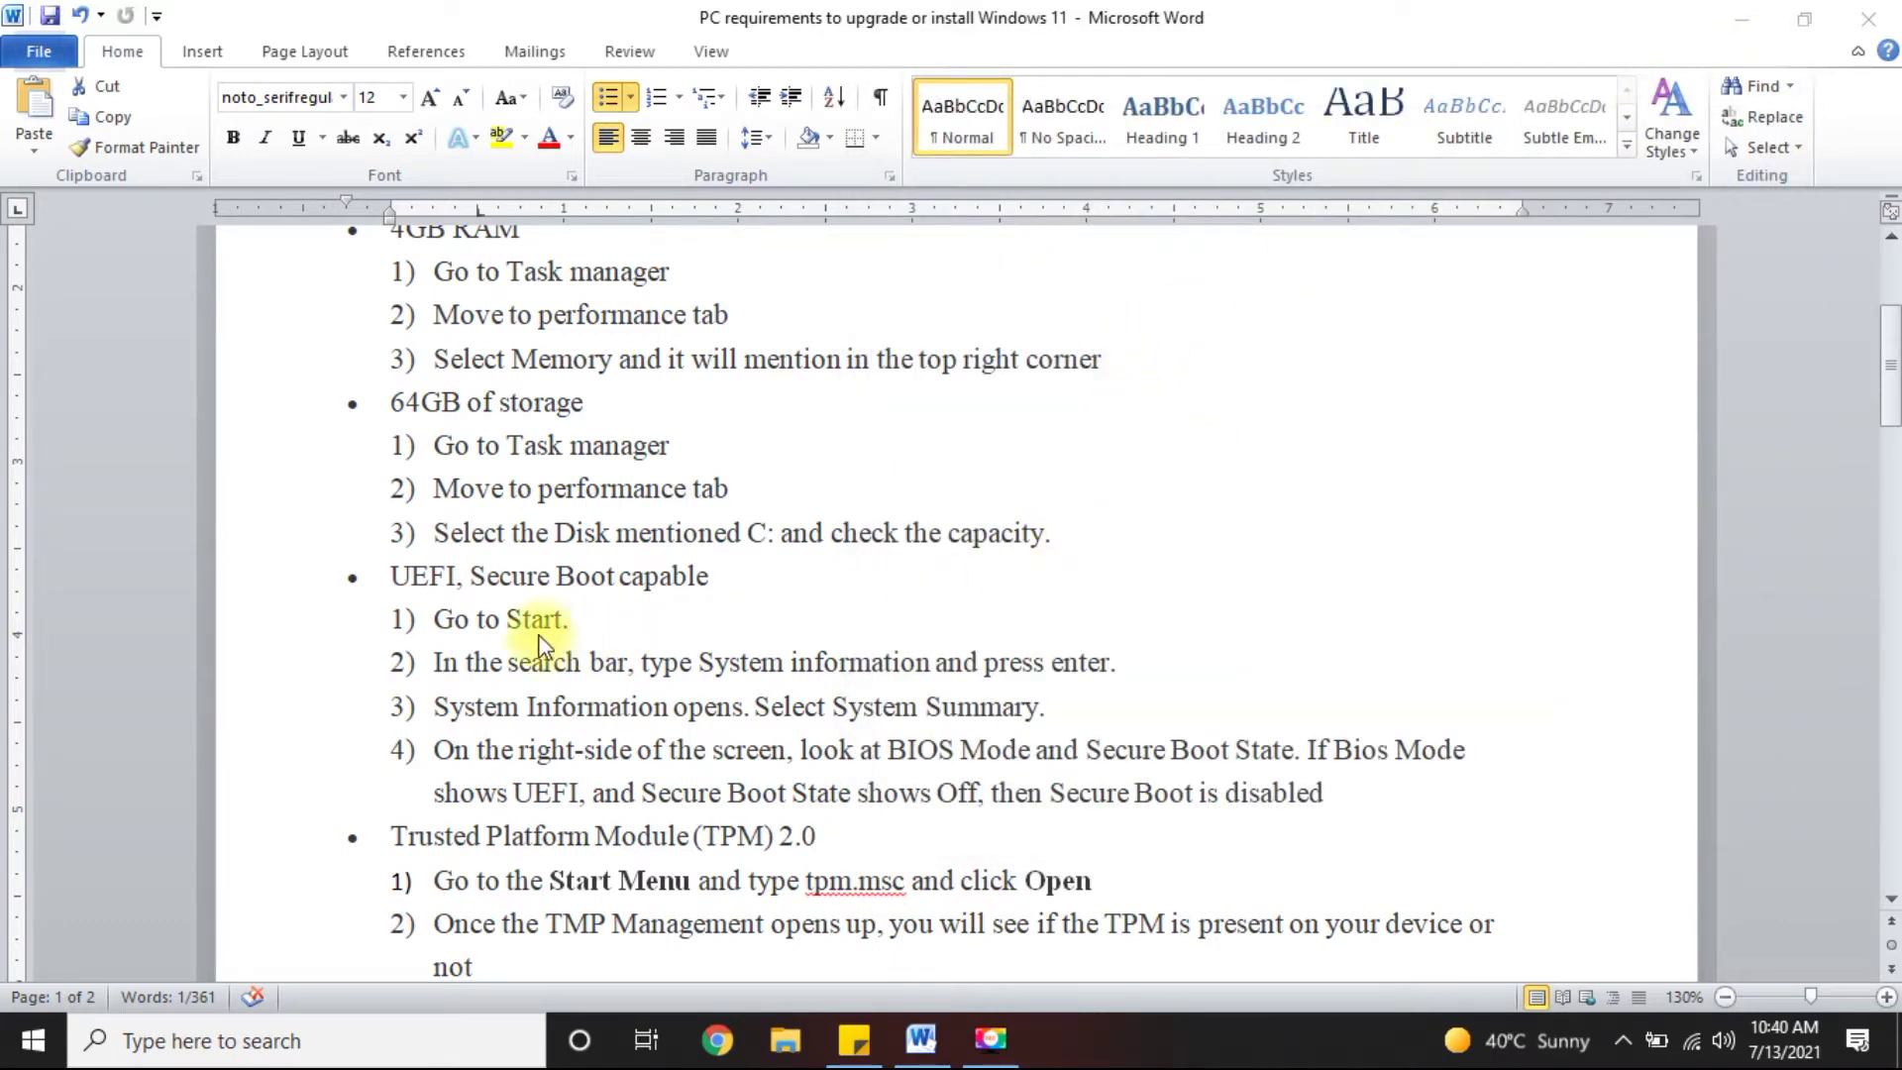
- Copy "System information" from the UEFI, Secure Boot instructions and use it as the Windows search term to open the System Information app
scroll(404, 579, "down", 1)
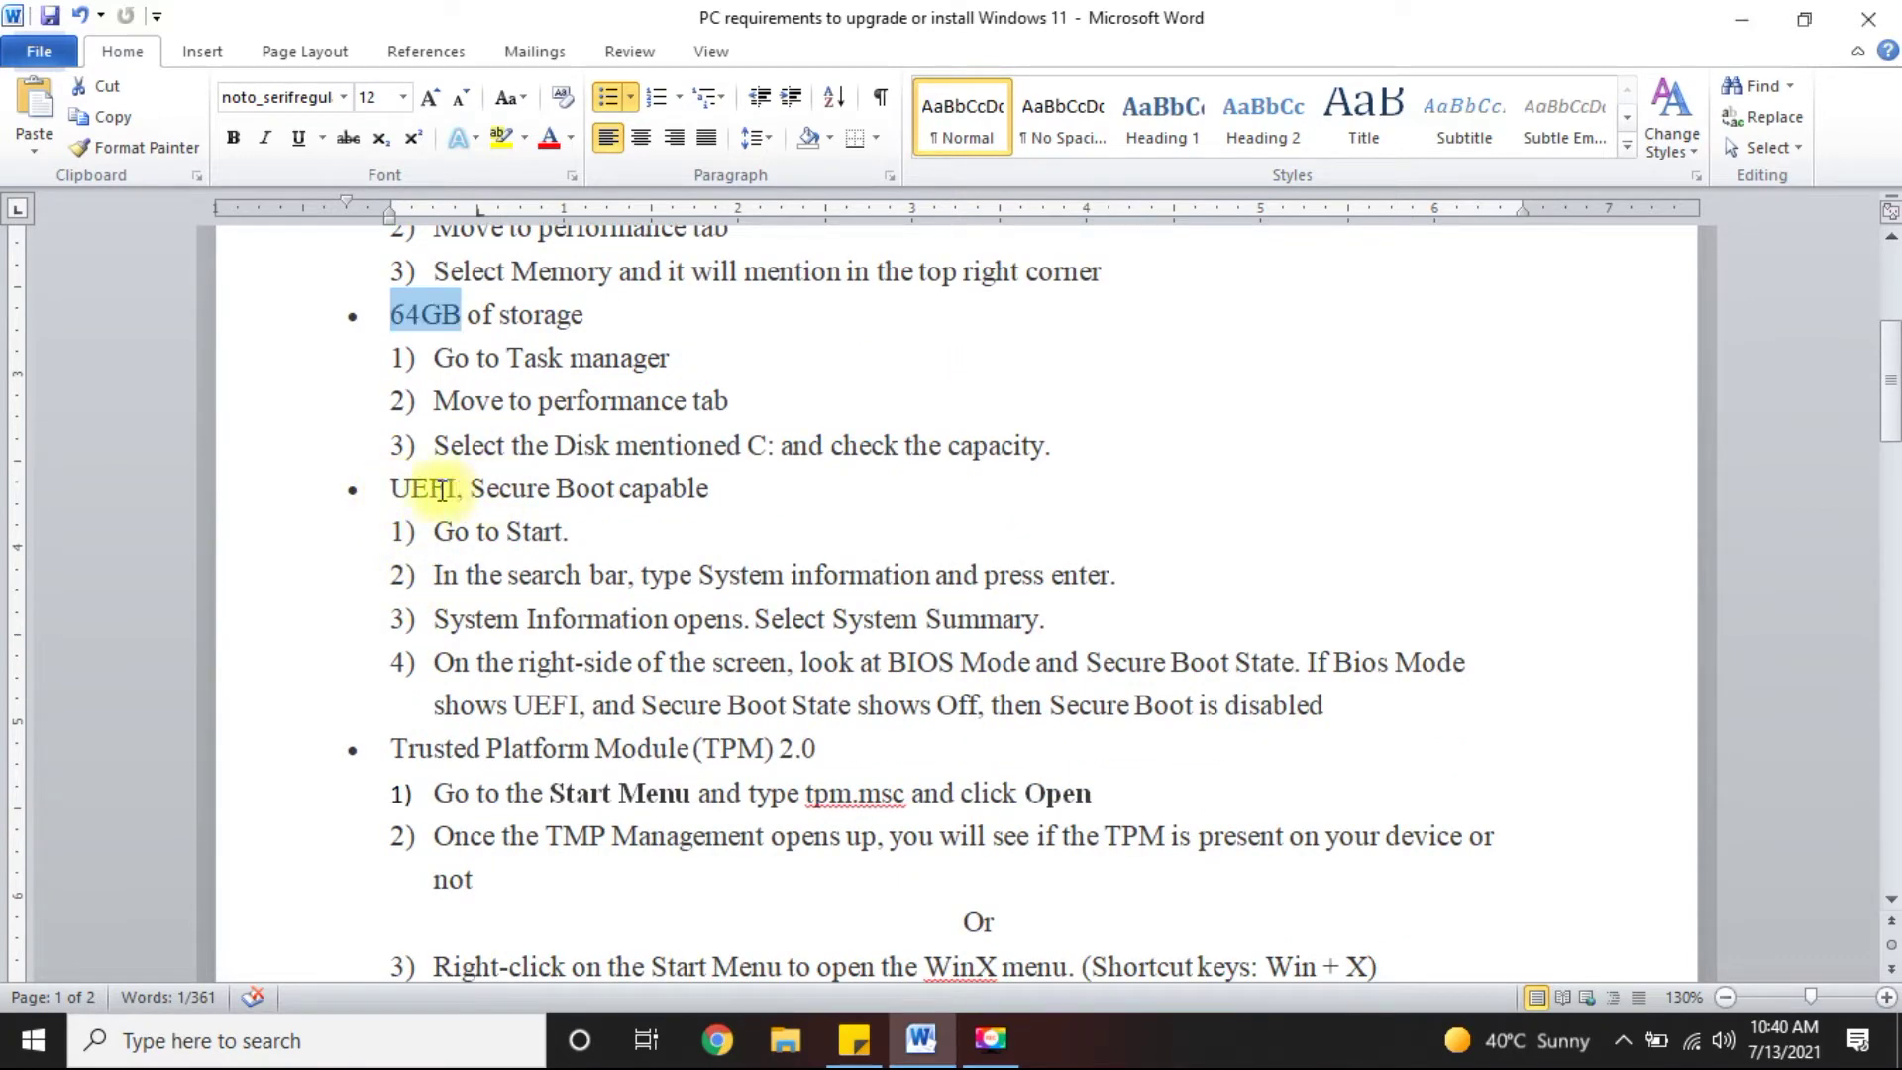
left_click_drag(392, 490, 678, 496)
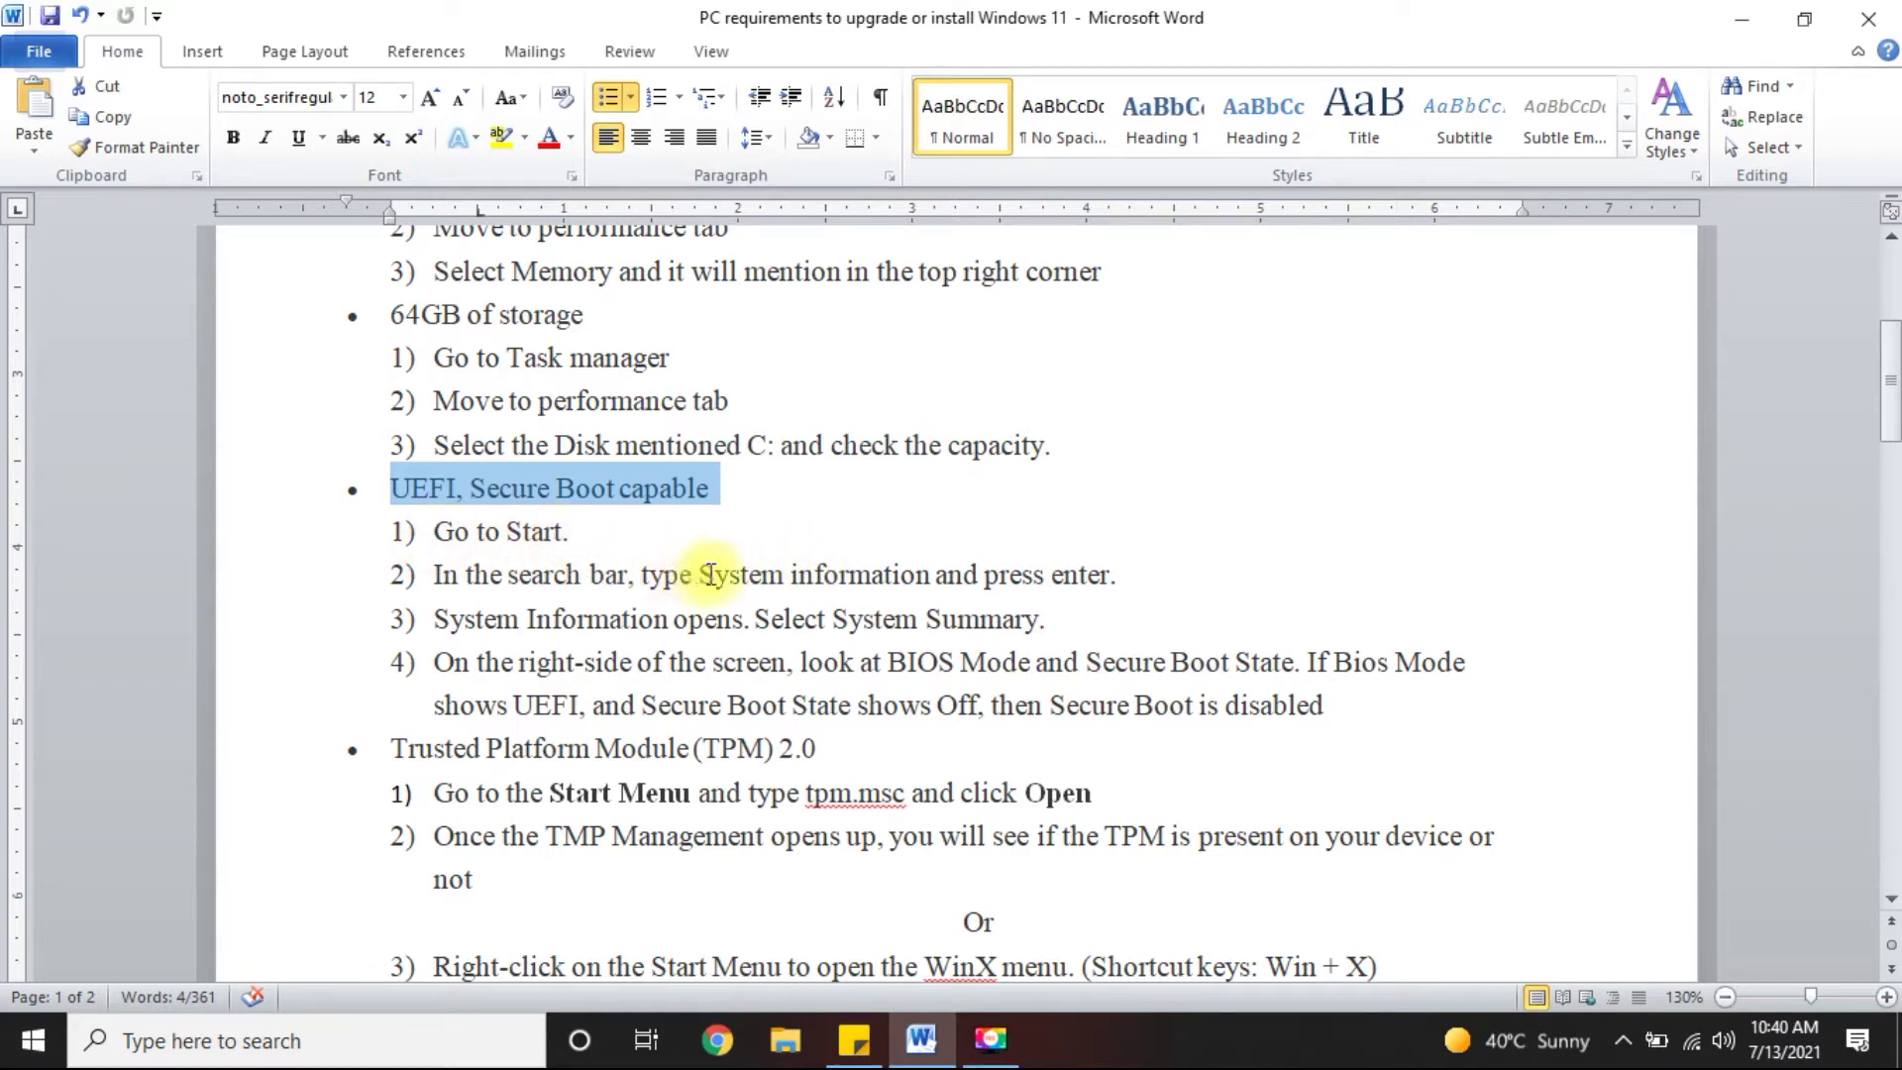
left_click_drag(710, 574, 838, 580)
key("ctrl+c")
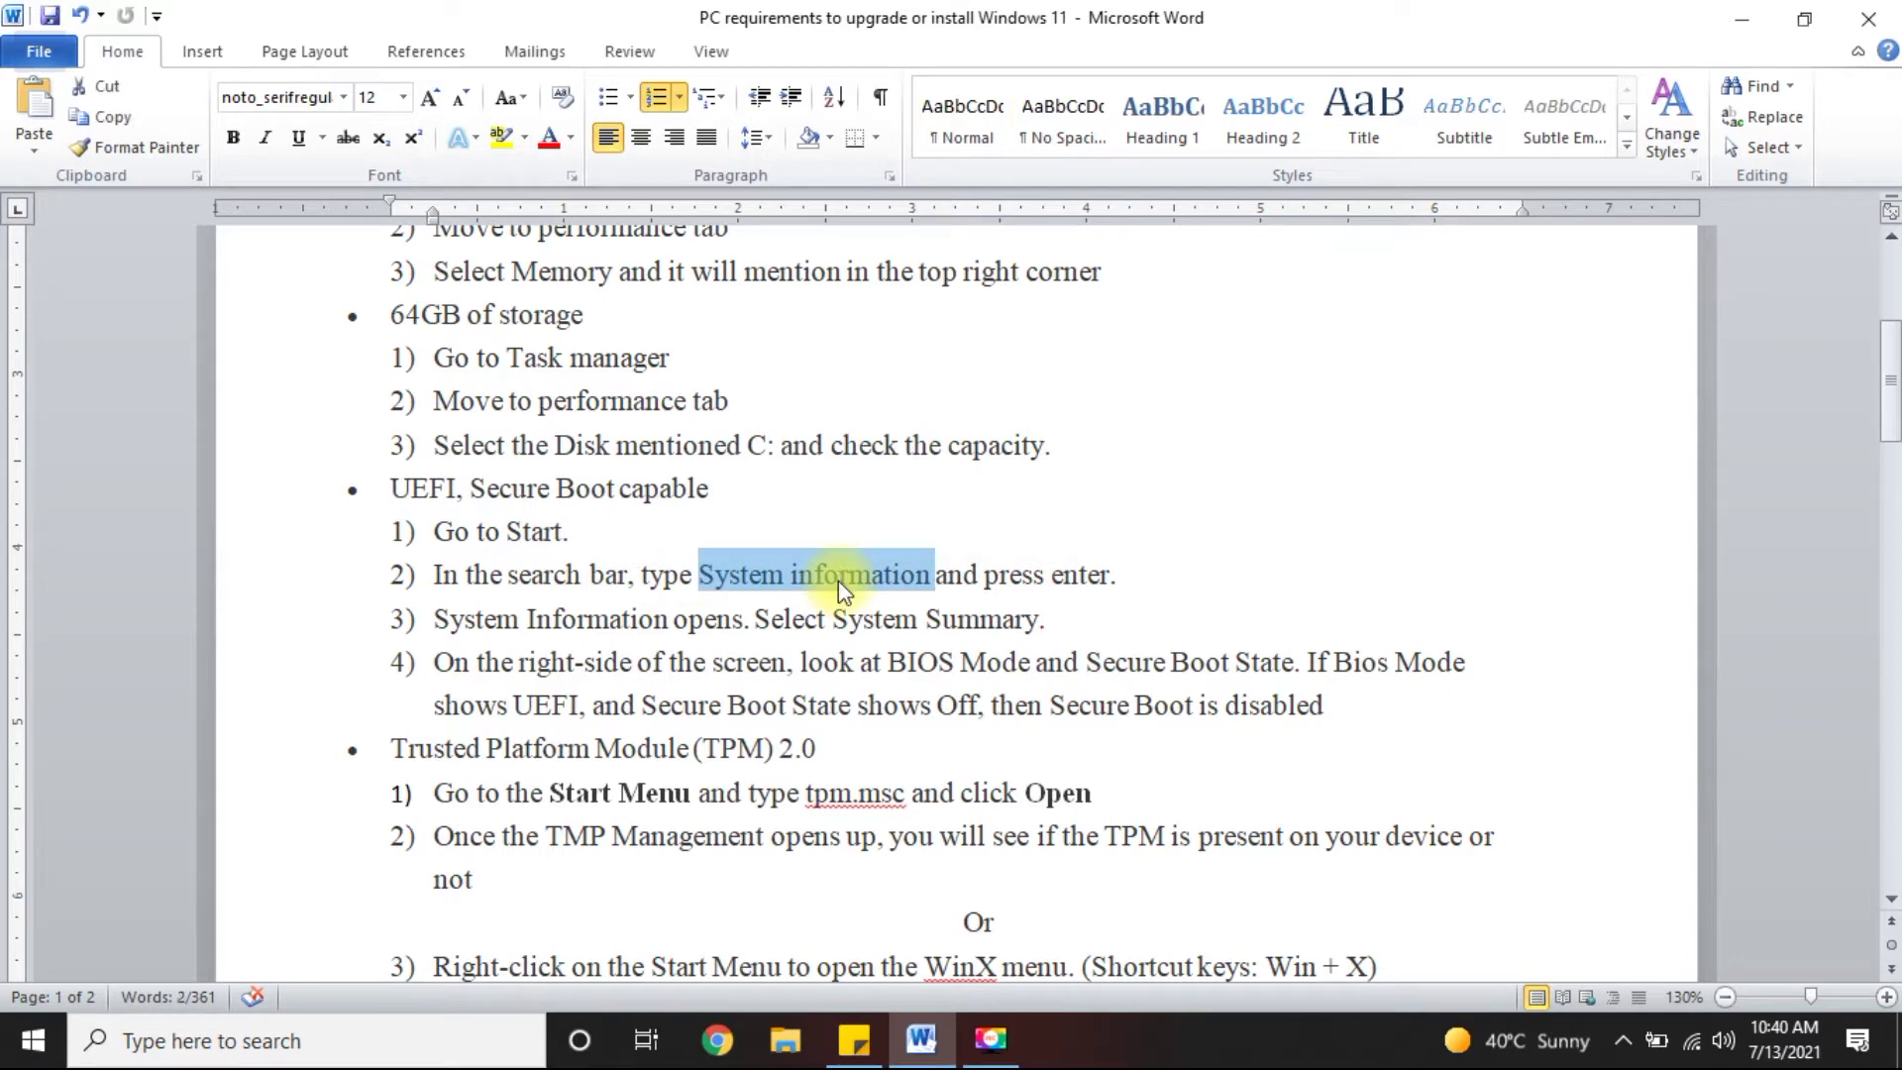
left_click(30, 1040)
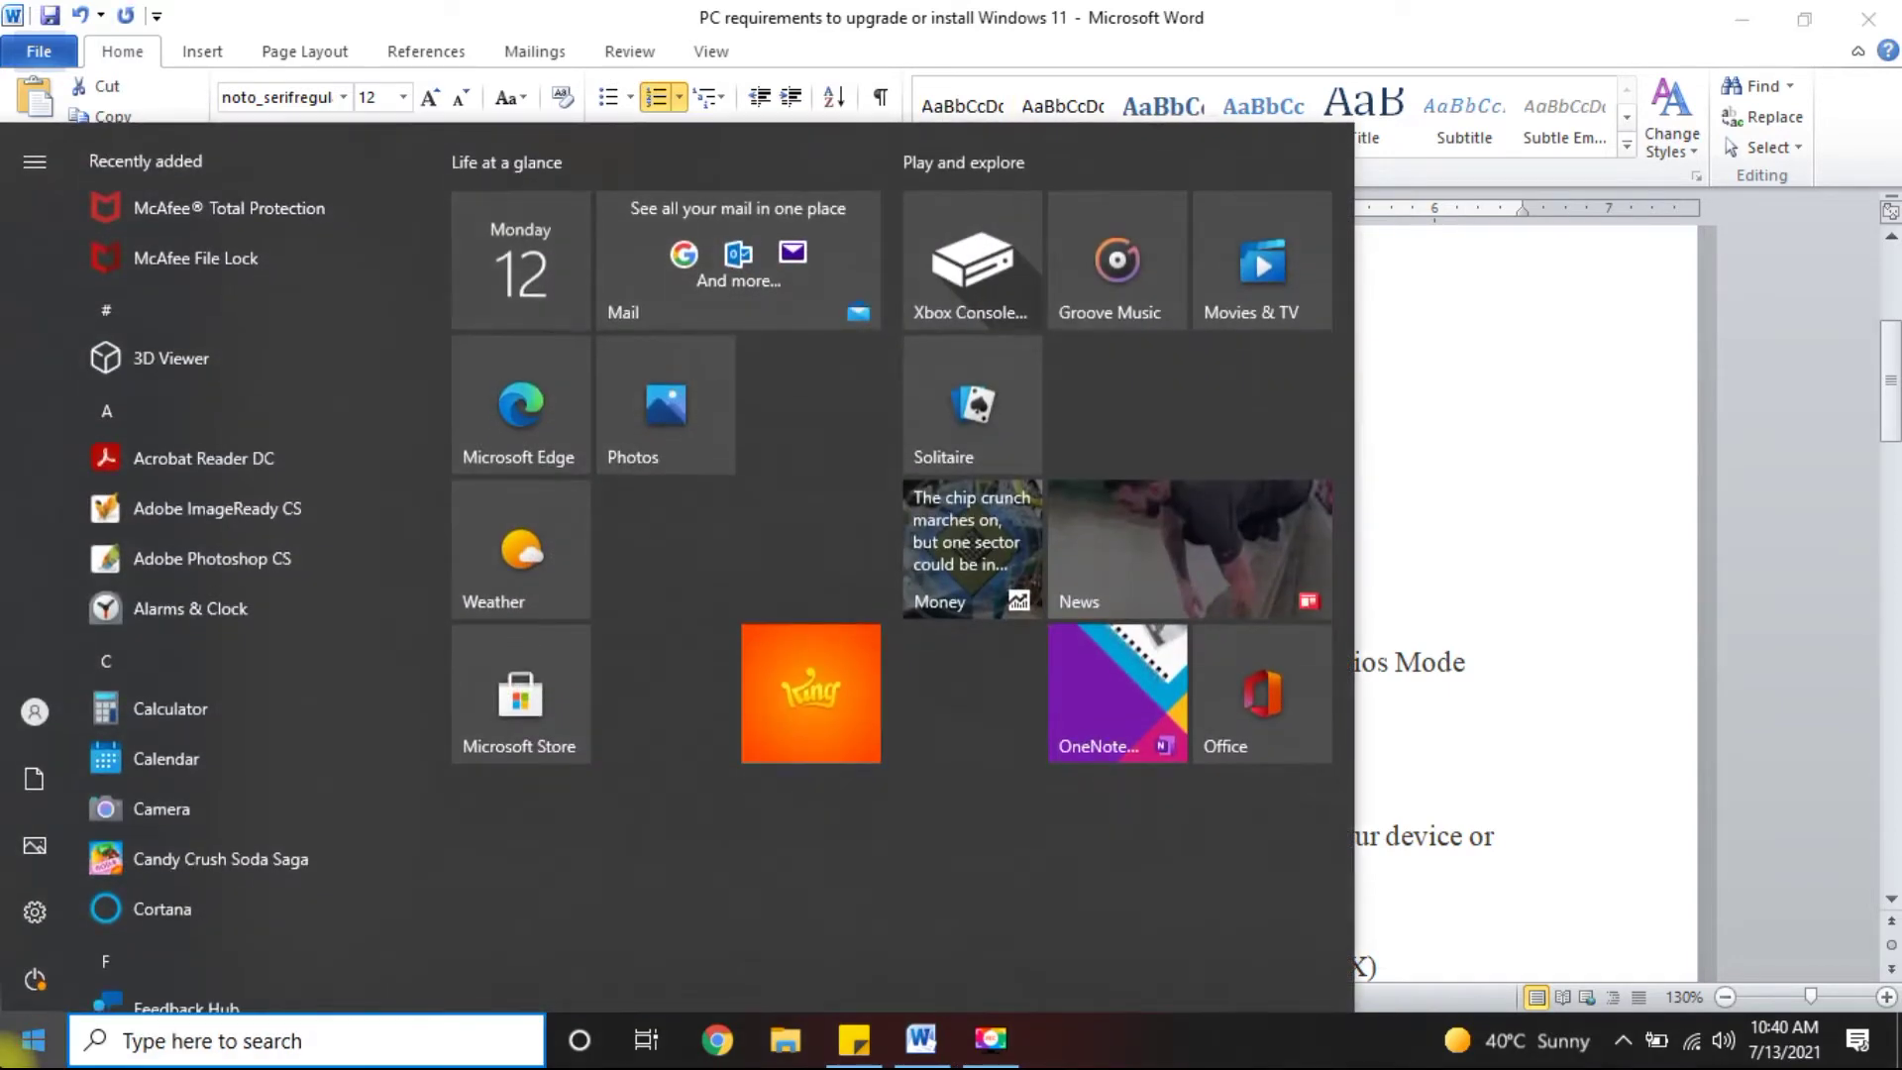
key("ctrl+v")
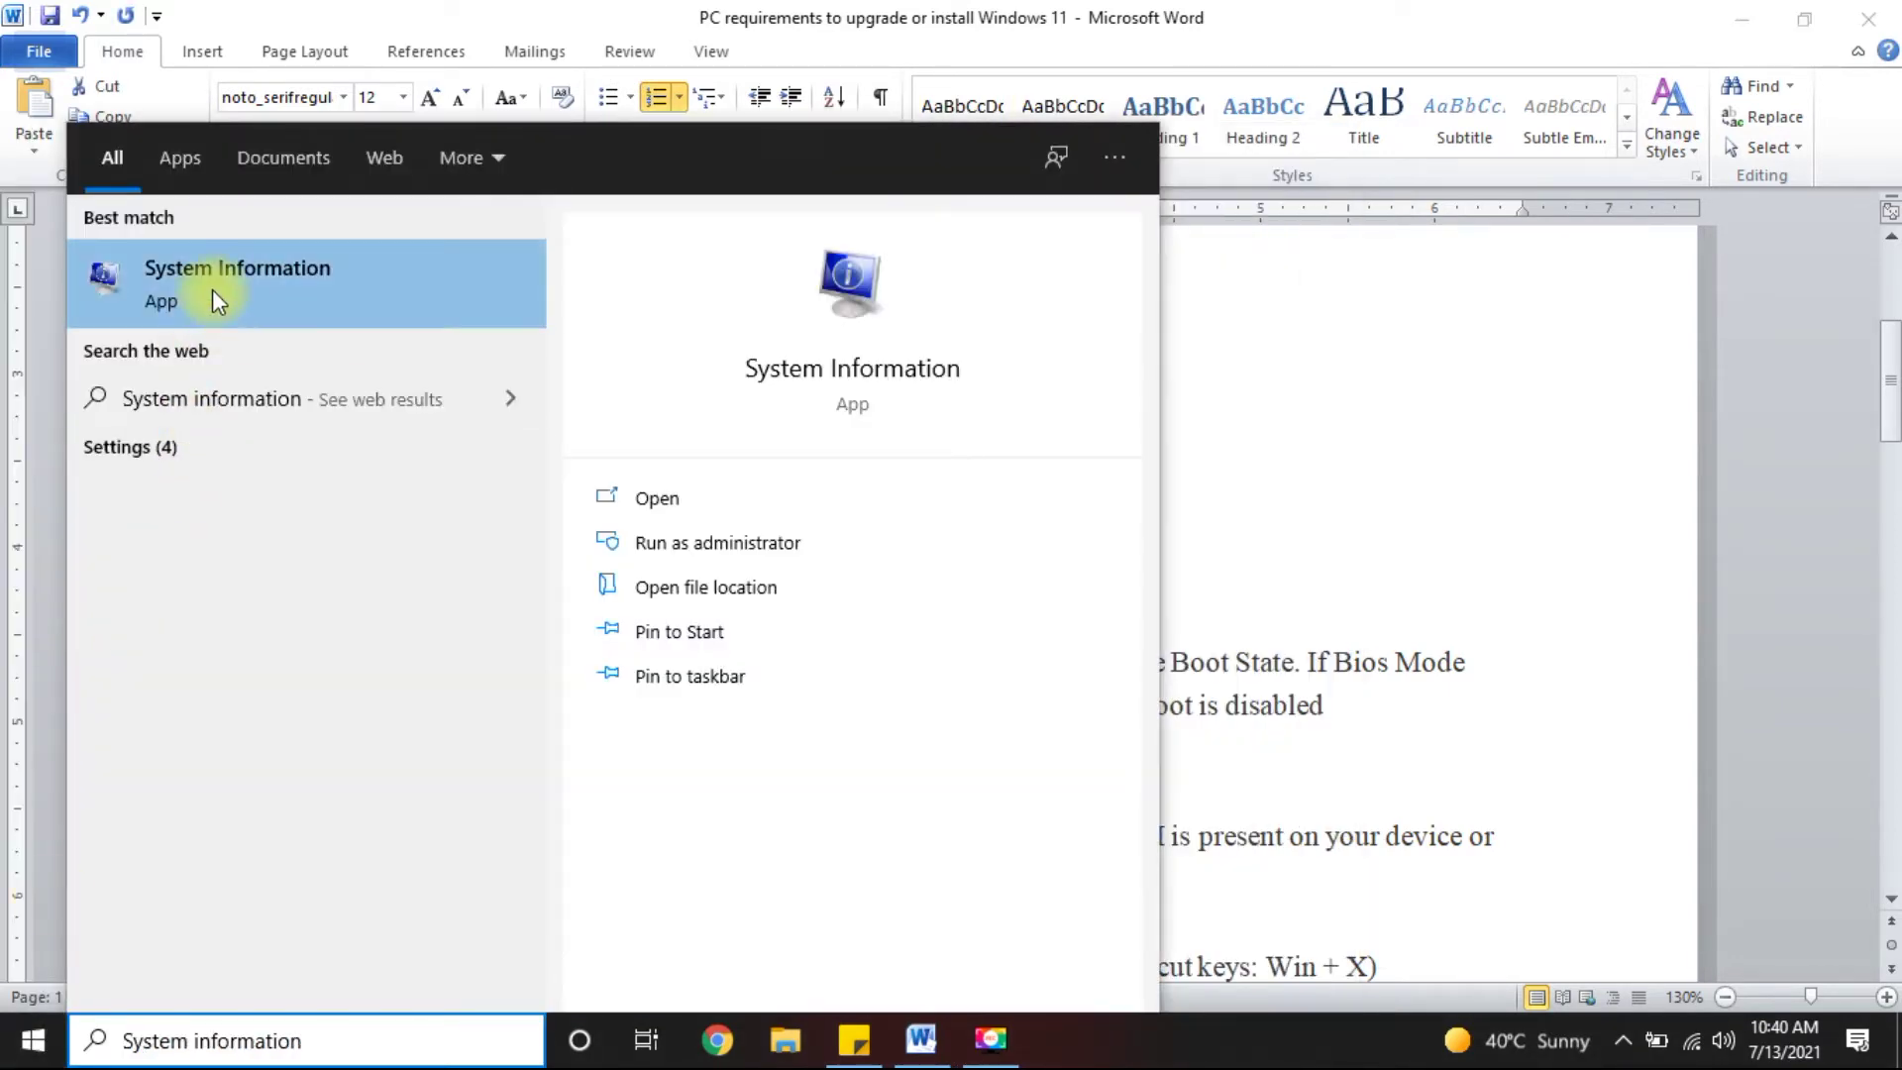
left_click(214, 294)
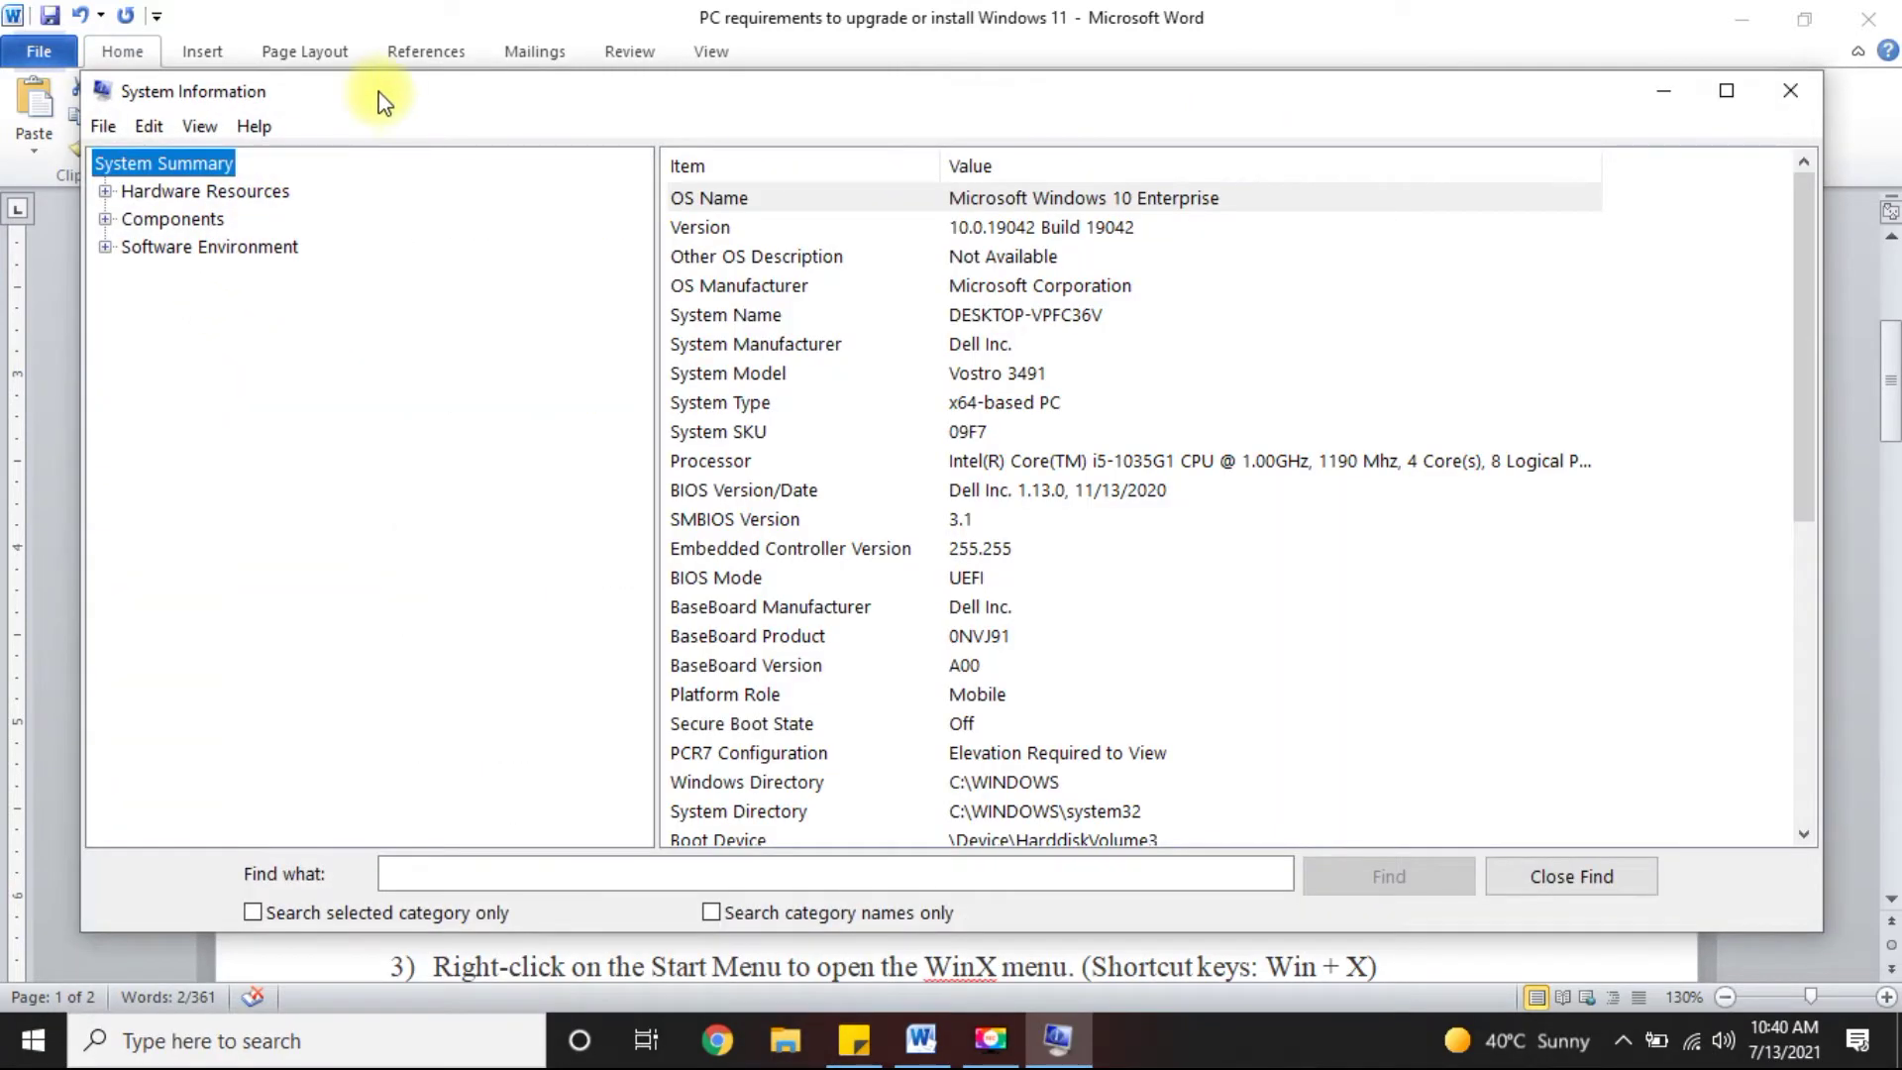
- Check the BIOS Mode and Secure Boot State in the System Summary, and close System Information
left_click_drag(395, 100, 504, 102)
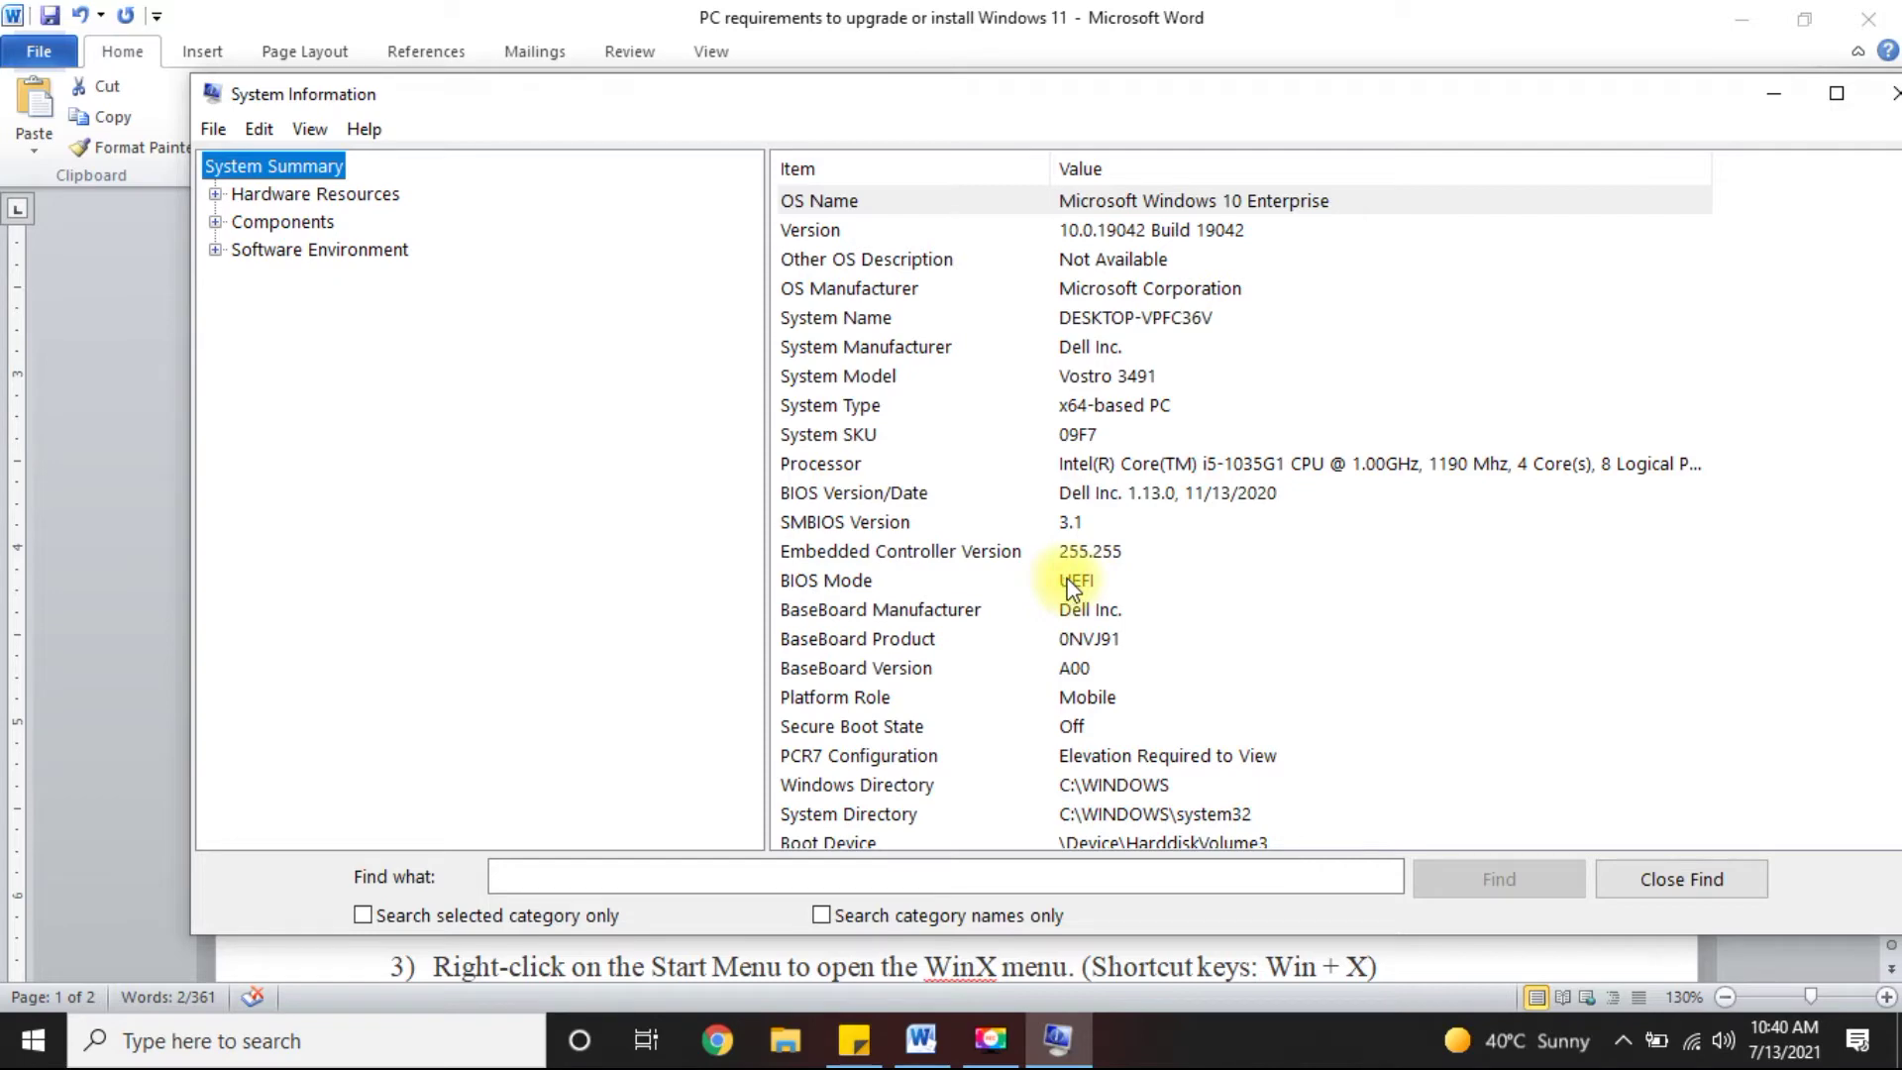
left_click_drag(1558, 98, 1426, 96)
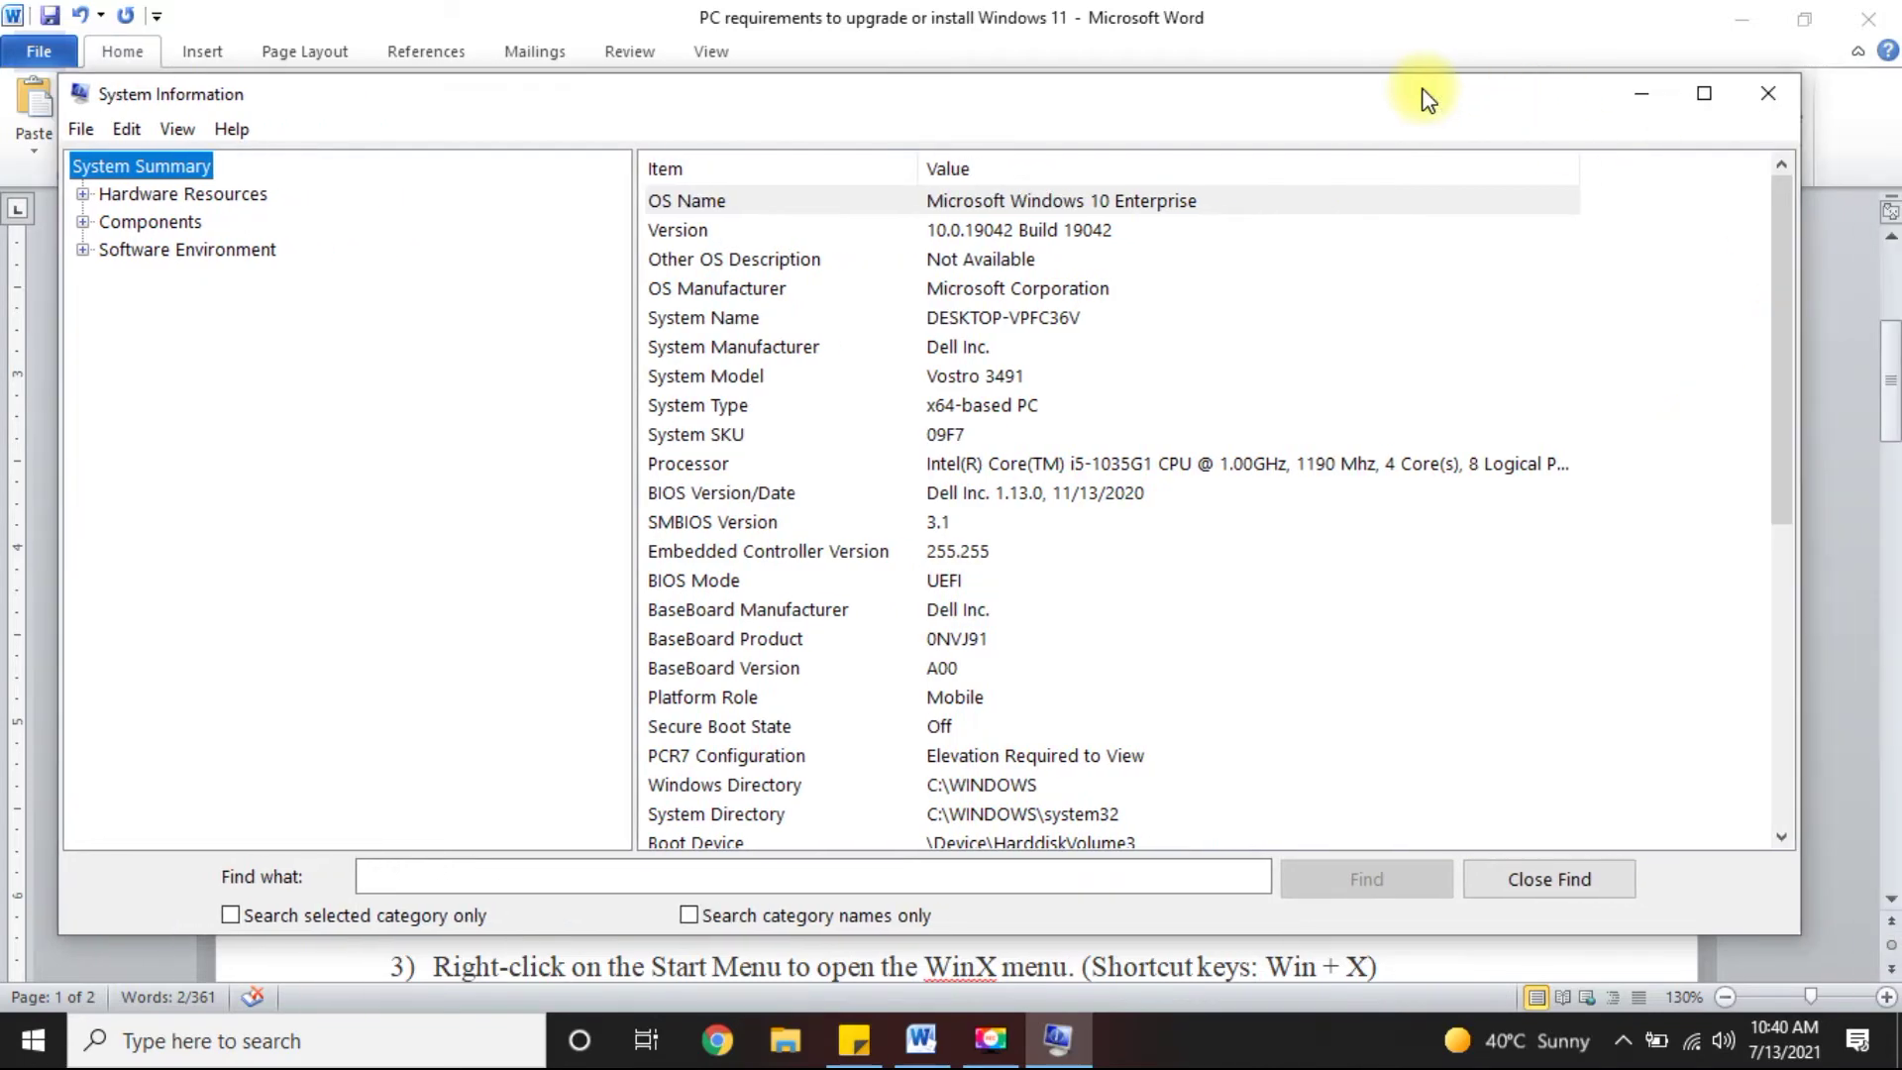
left_click(1770, 91)
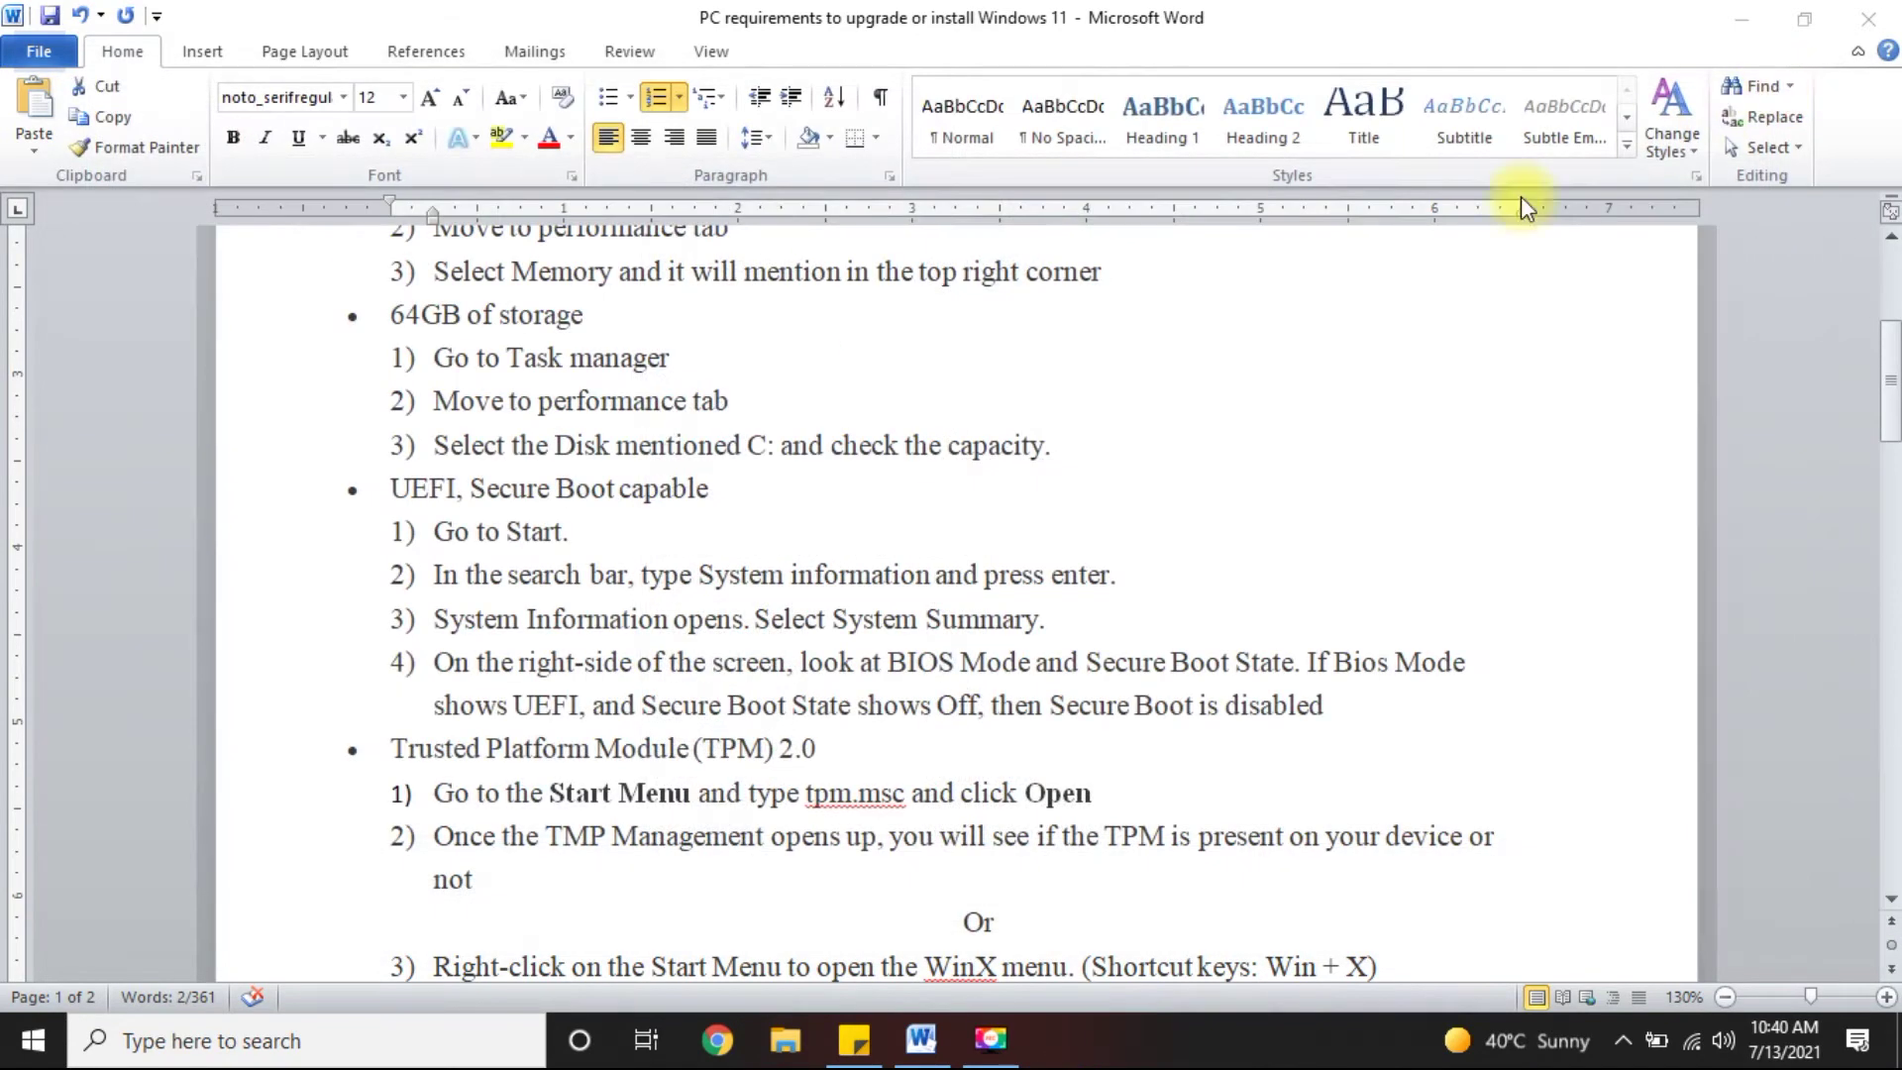
- Highlight the Trusted Platform Module requirement in the document and copy the tpm.msc command from its instructions
left_click(487, 750)
left_click_drag(394, 750, 650, 758)
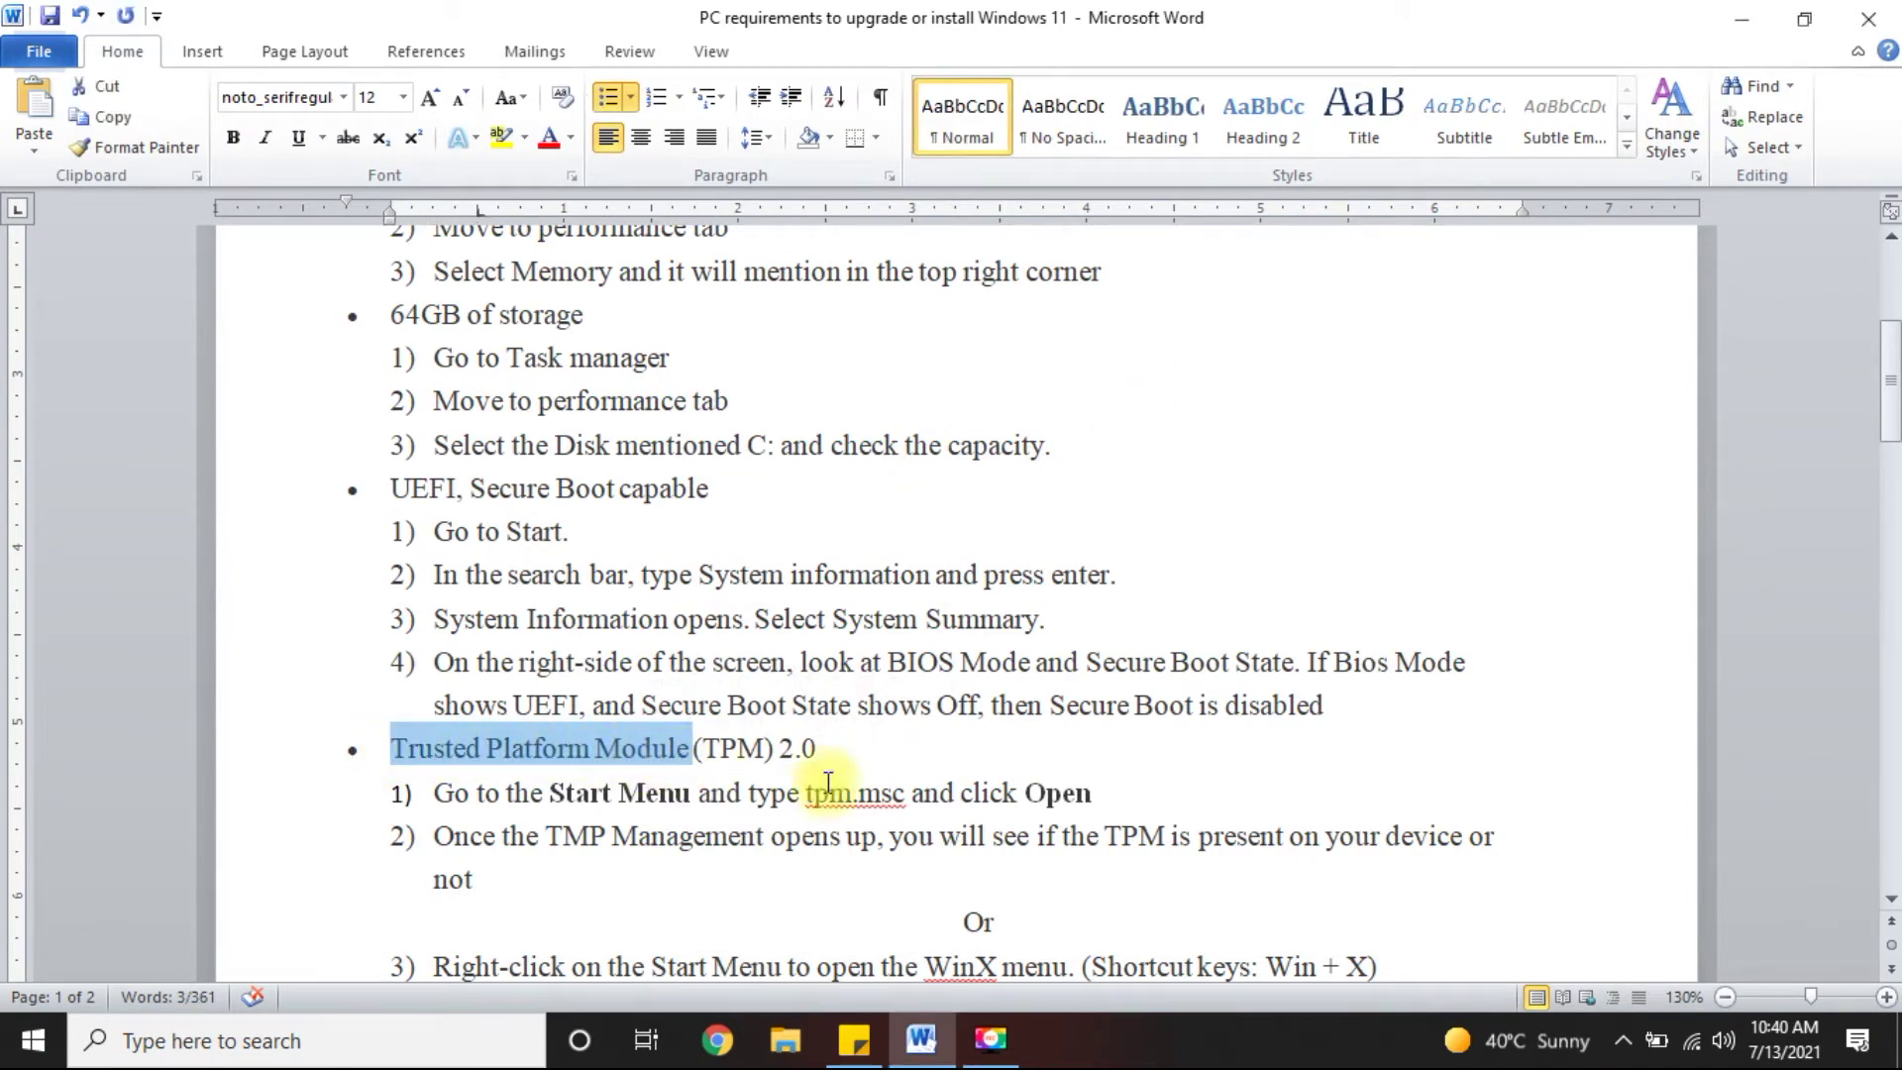
scroll(926, 763, "down", 2)
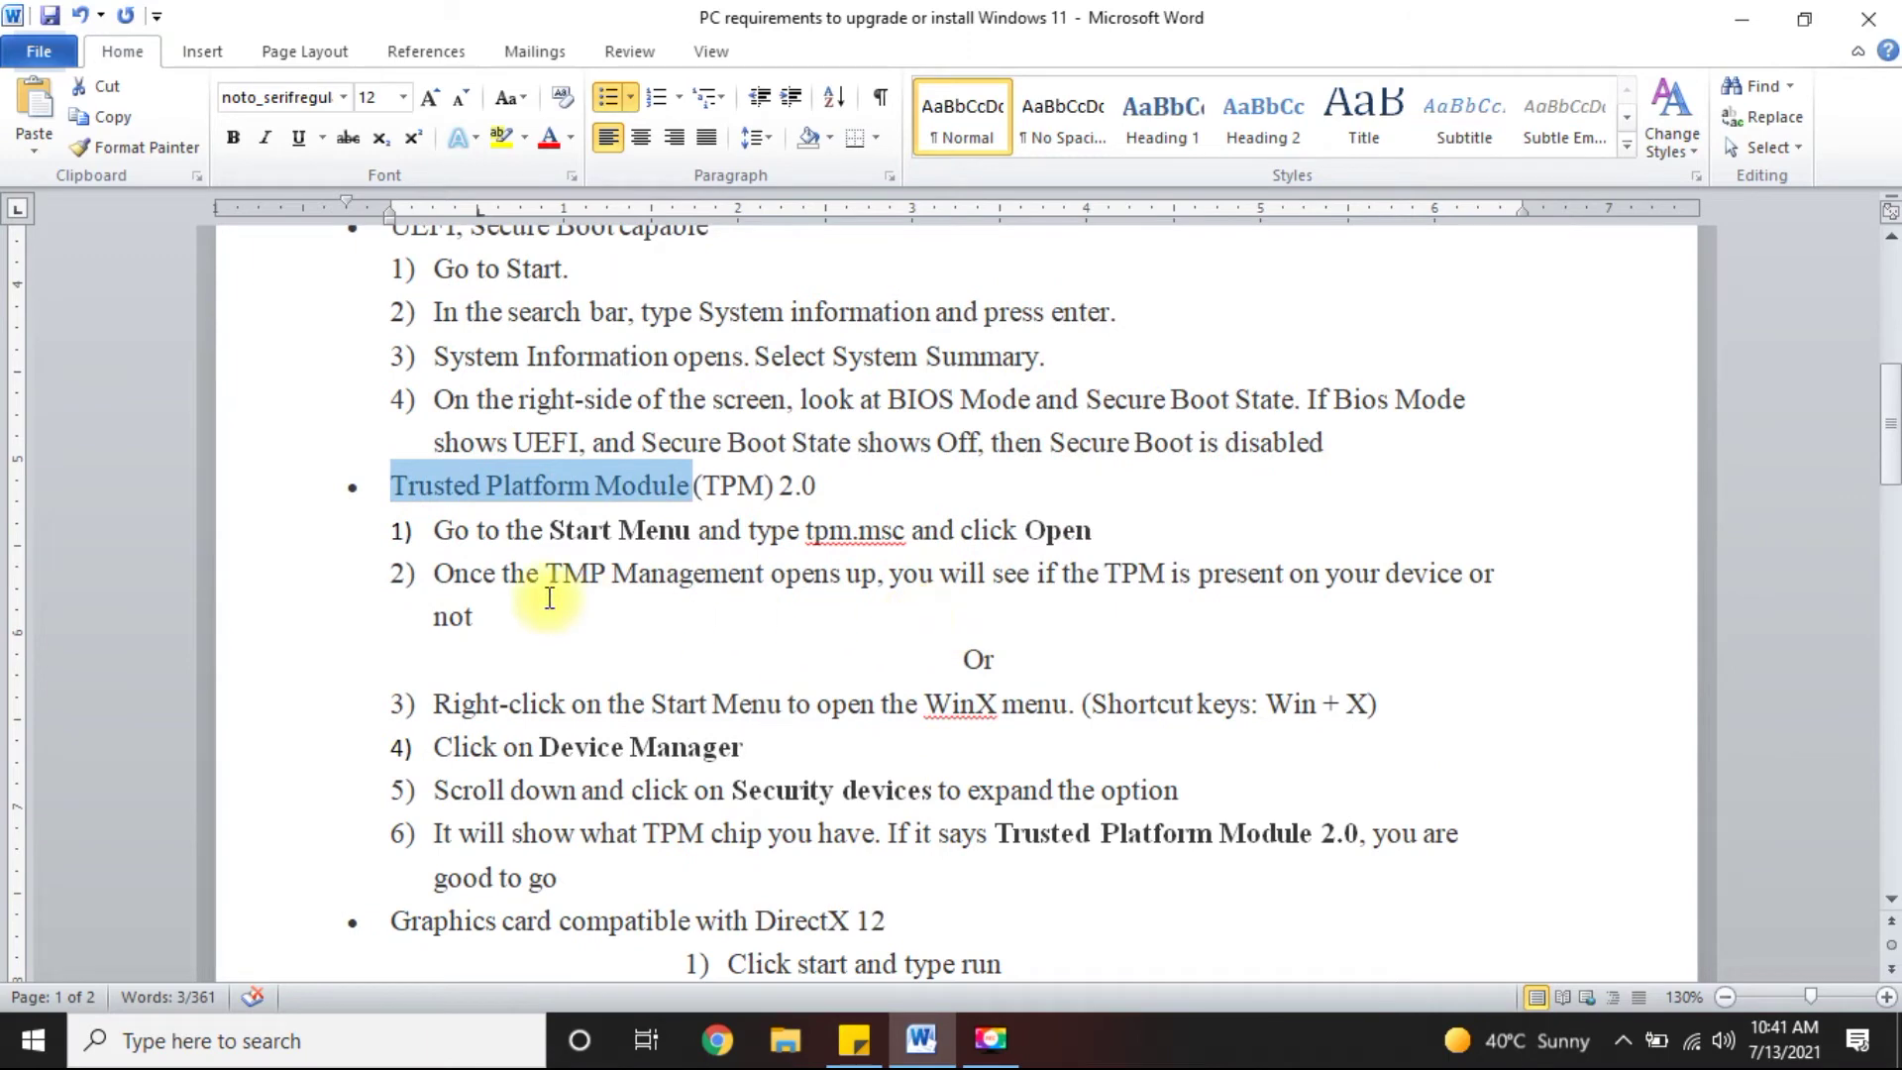
left_click_drag(807, 532, 909, 532)
key("ctrl+c")
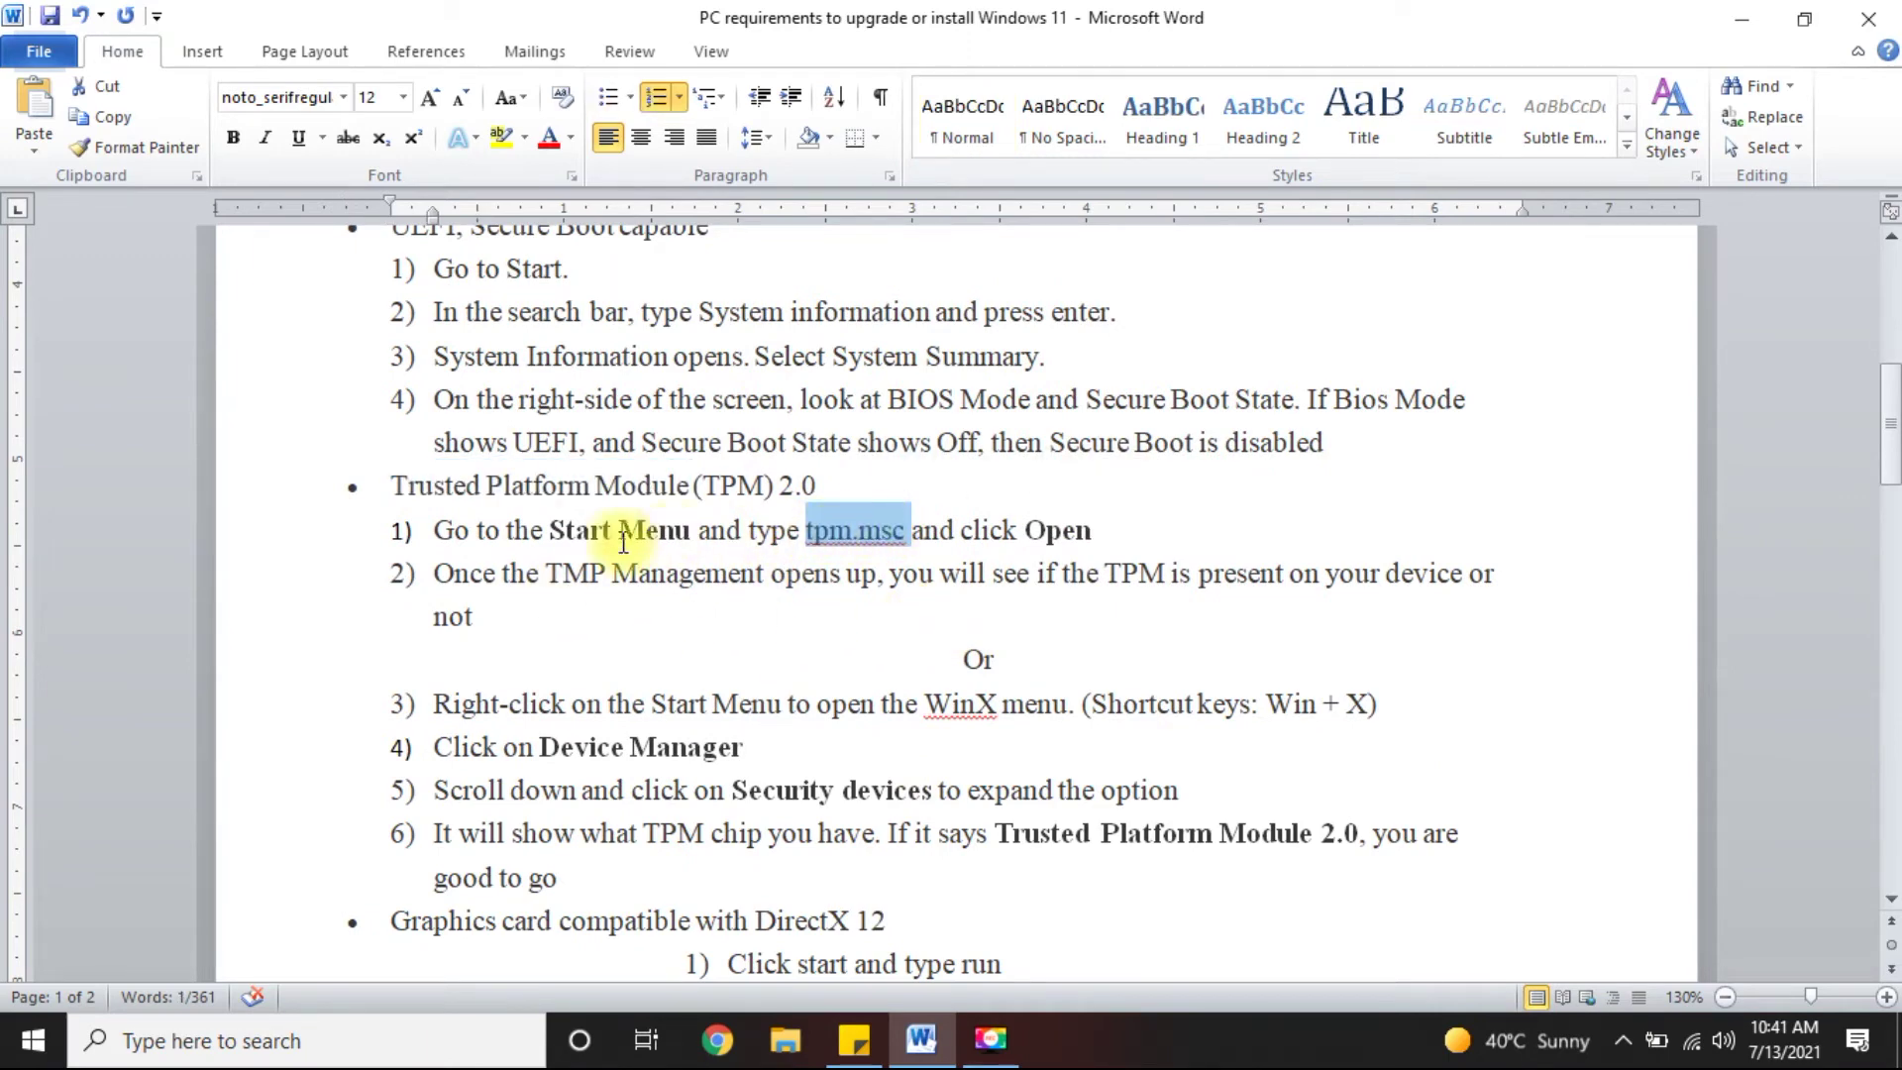
- Find and open tpm.msc through Windows search, check the TPM status and specification version, and close TPM Management
left_click(20, 1048)
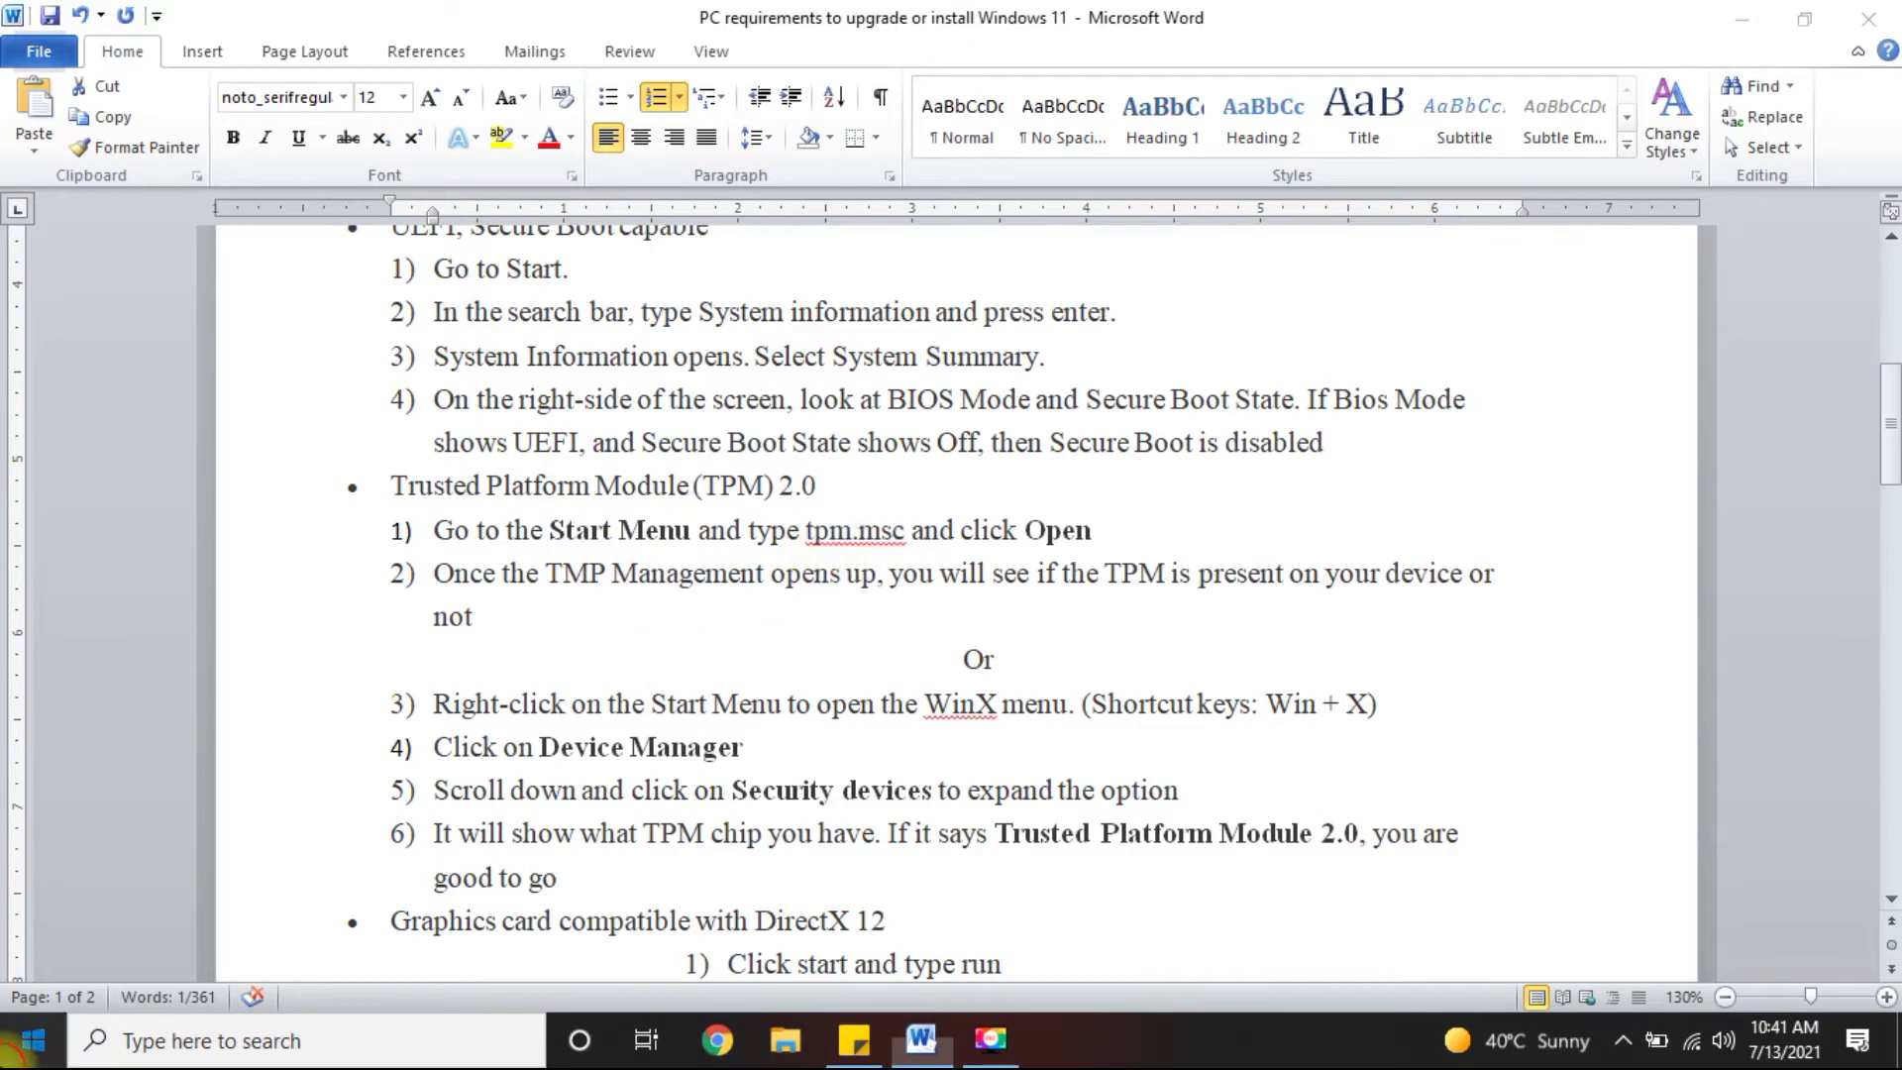
key("ctrl+v")
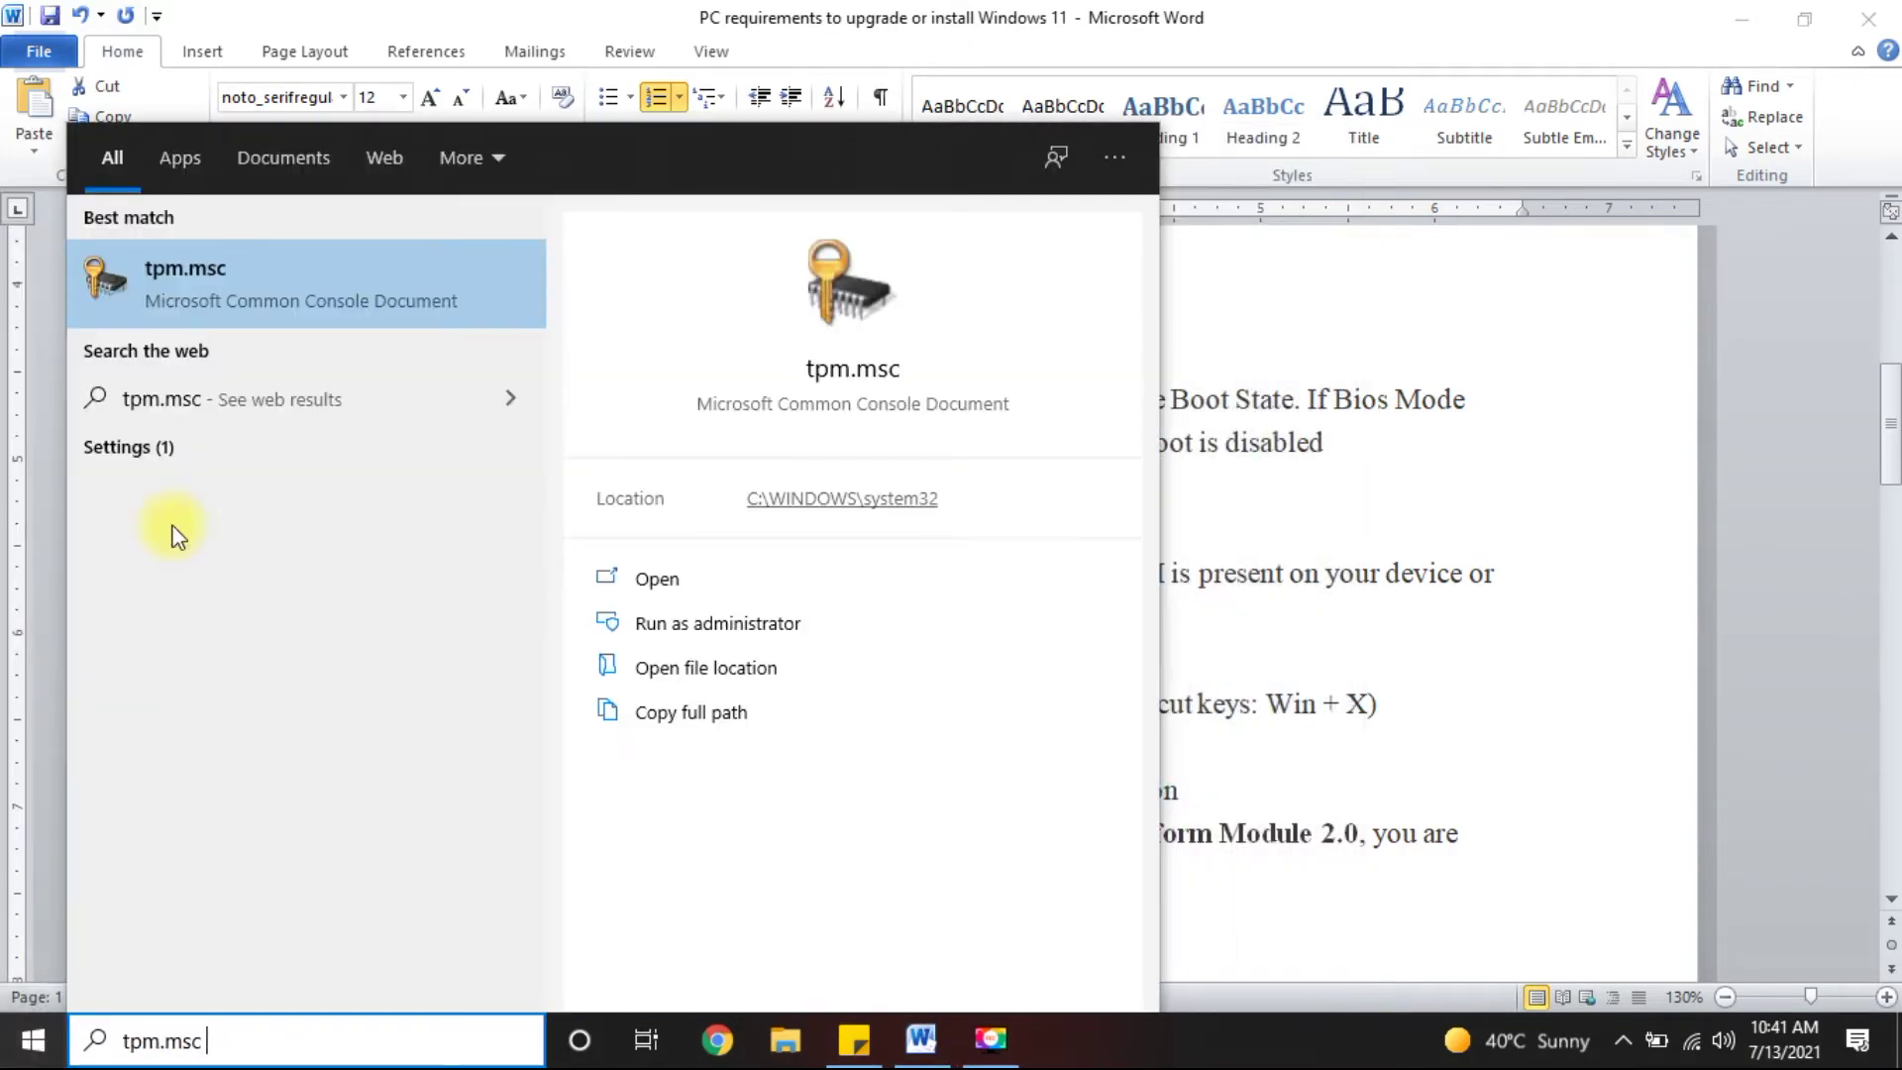
left_click(265, 267)
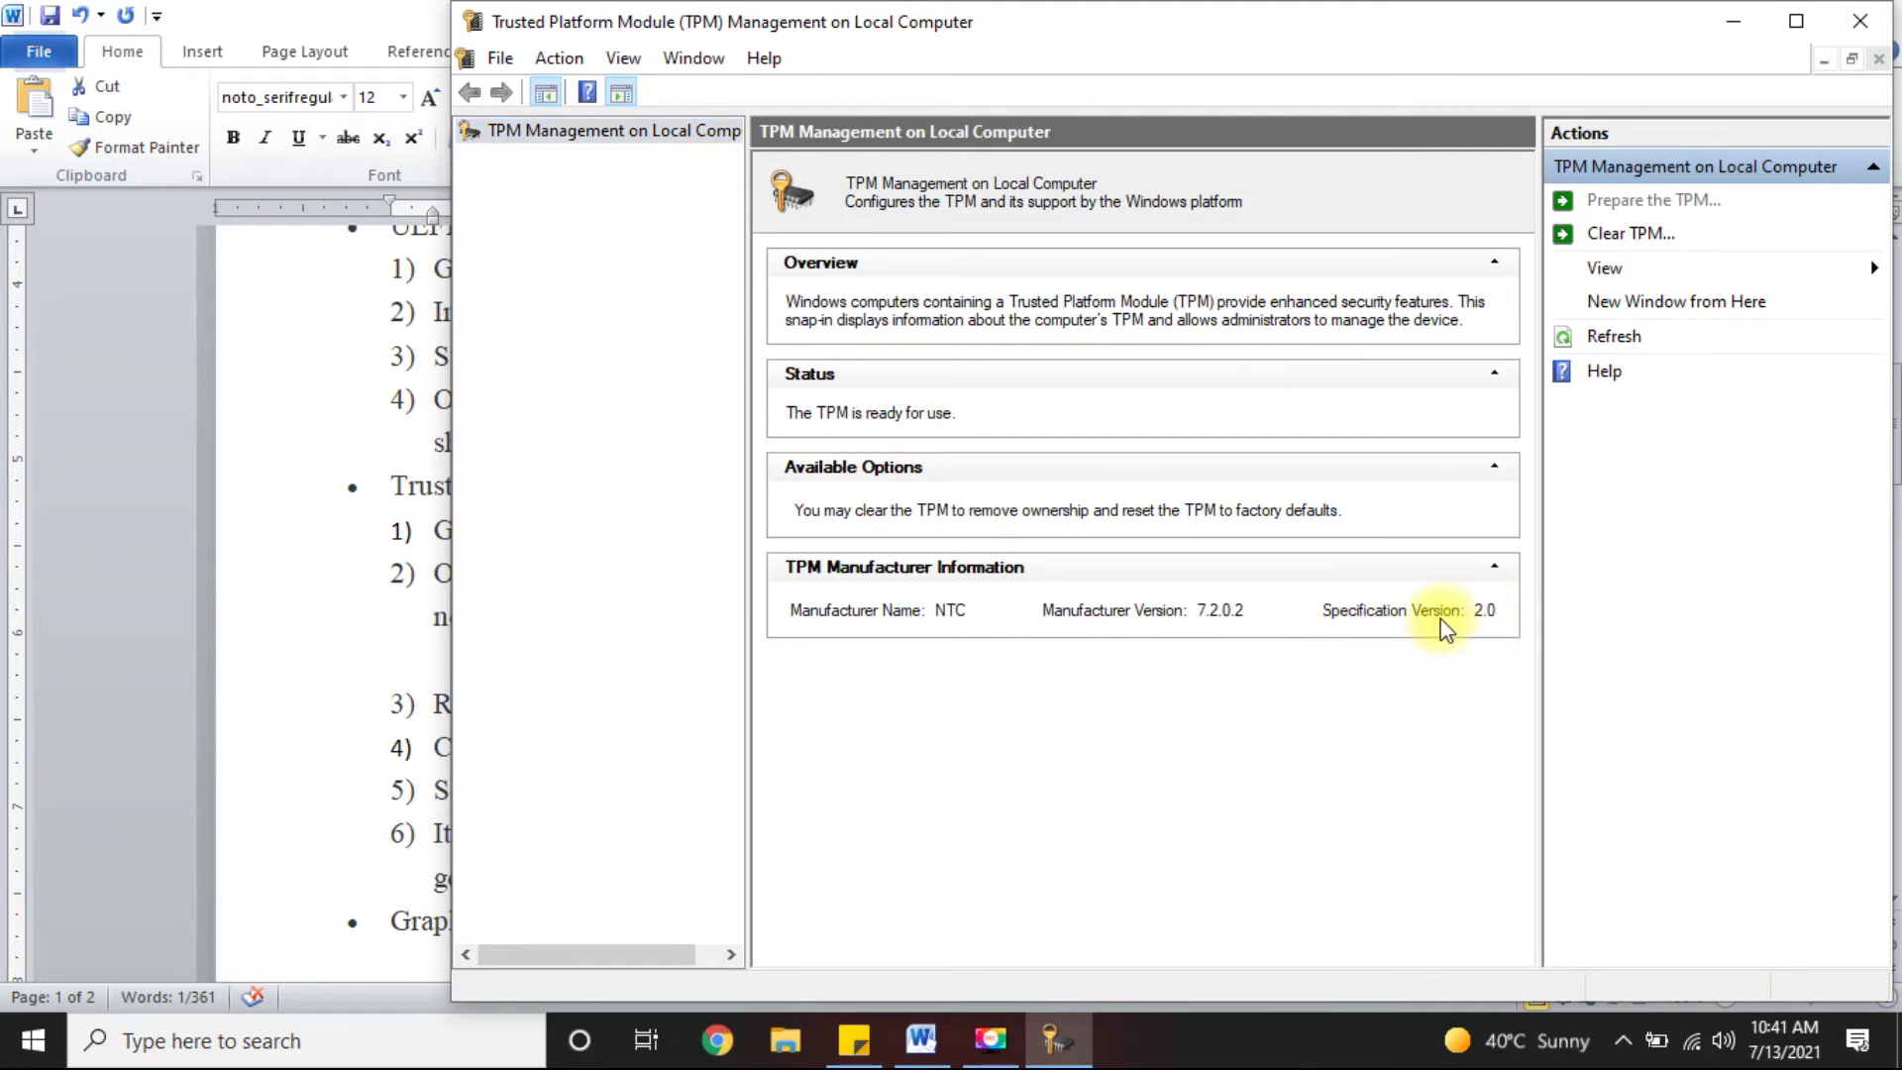
left_click_drag(1486, 39, 1420, 44)
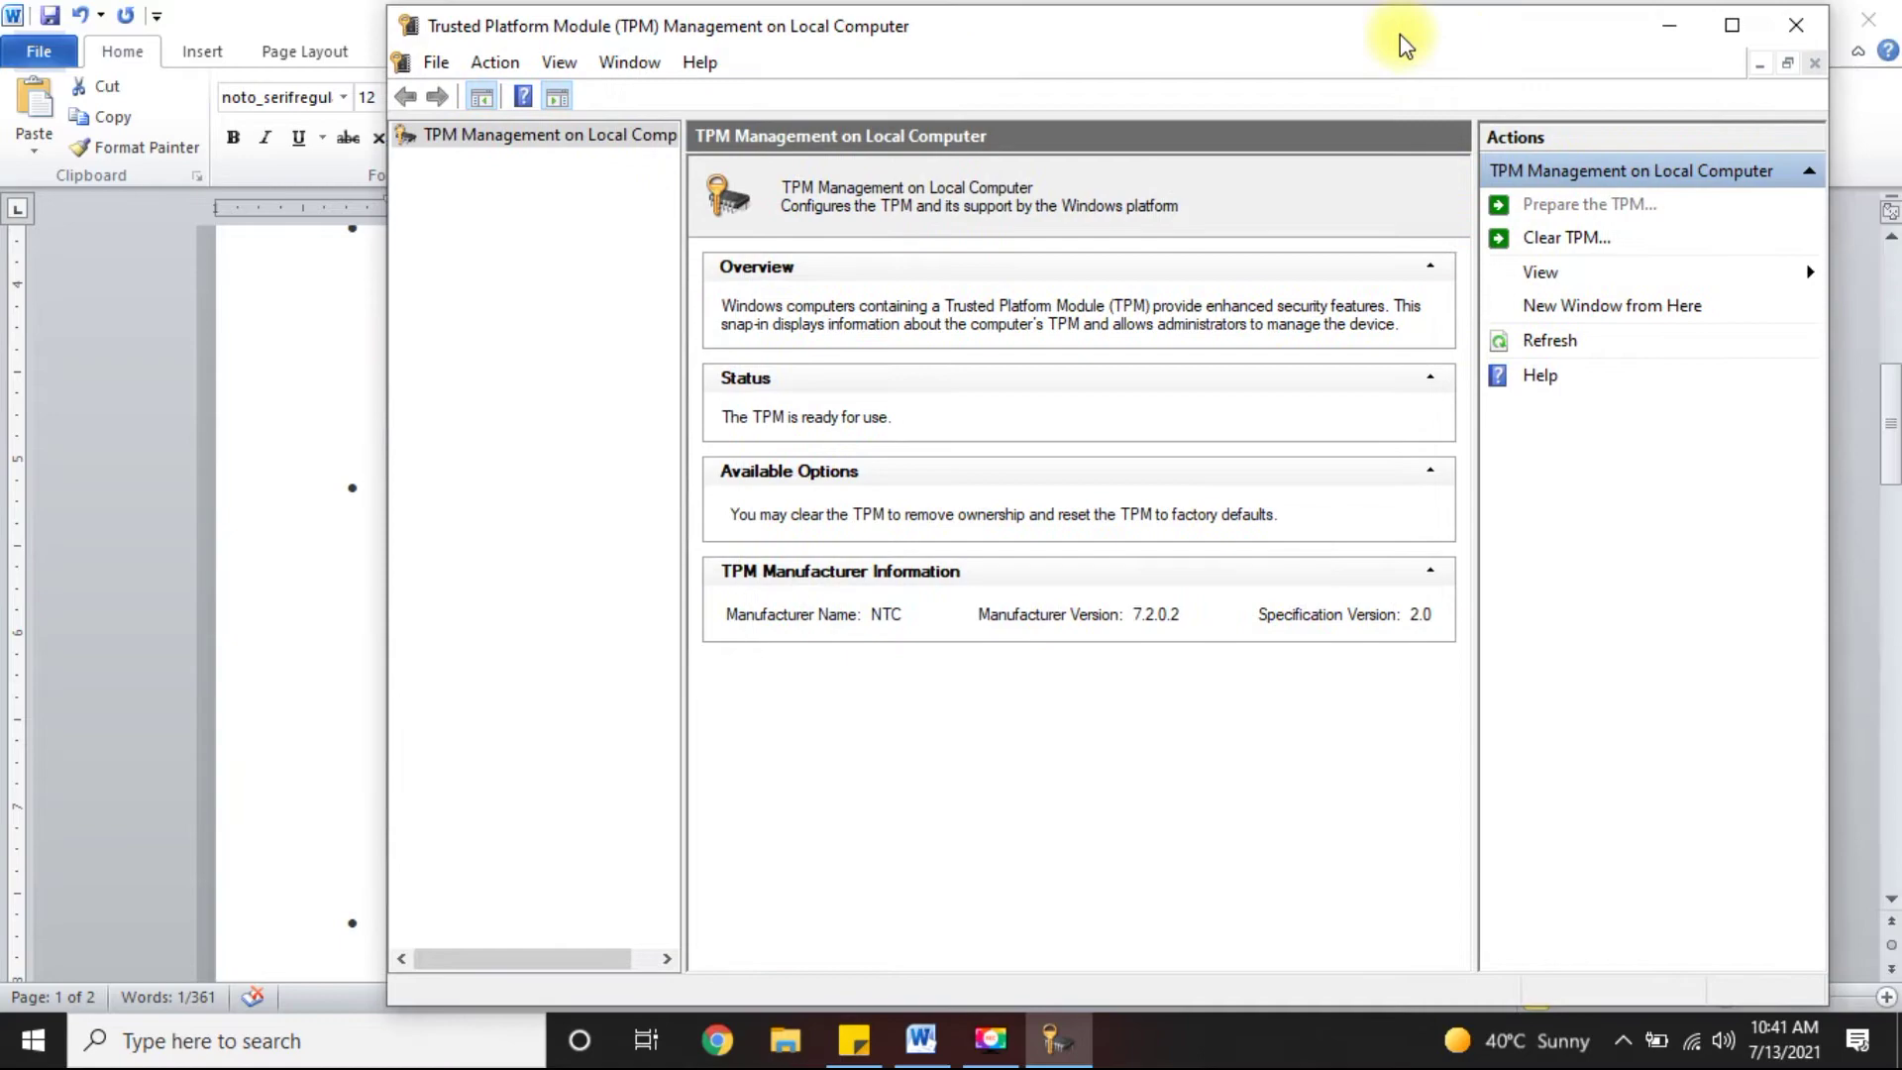
left_click(1797, 26)
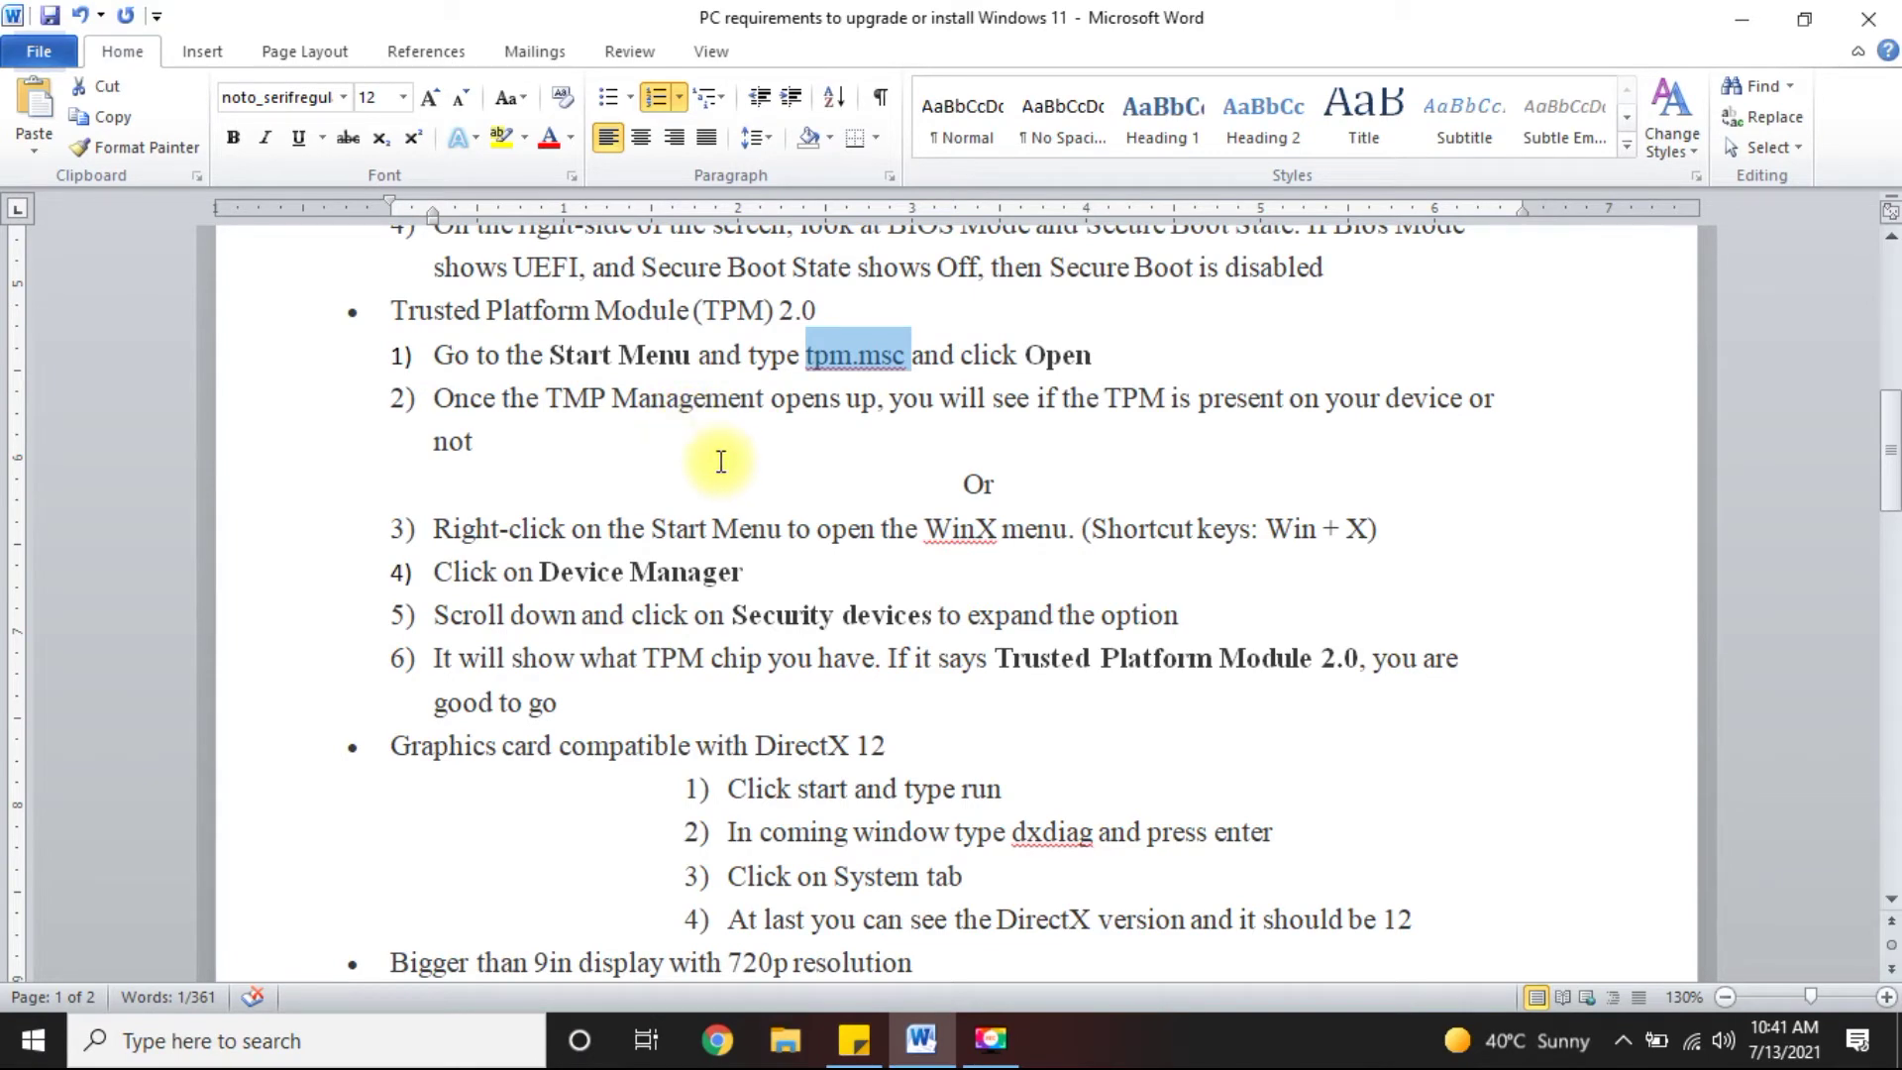
- Open Device Manager, expand Security devices to check which Trusted Platform Module is installed, and close Device Manager
scroll(721, 459, "down", 2)
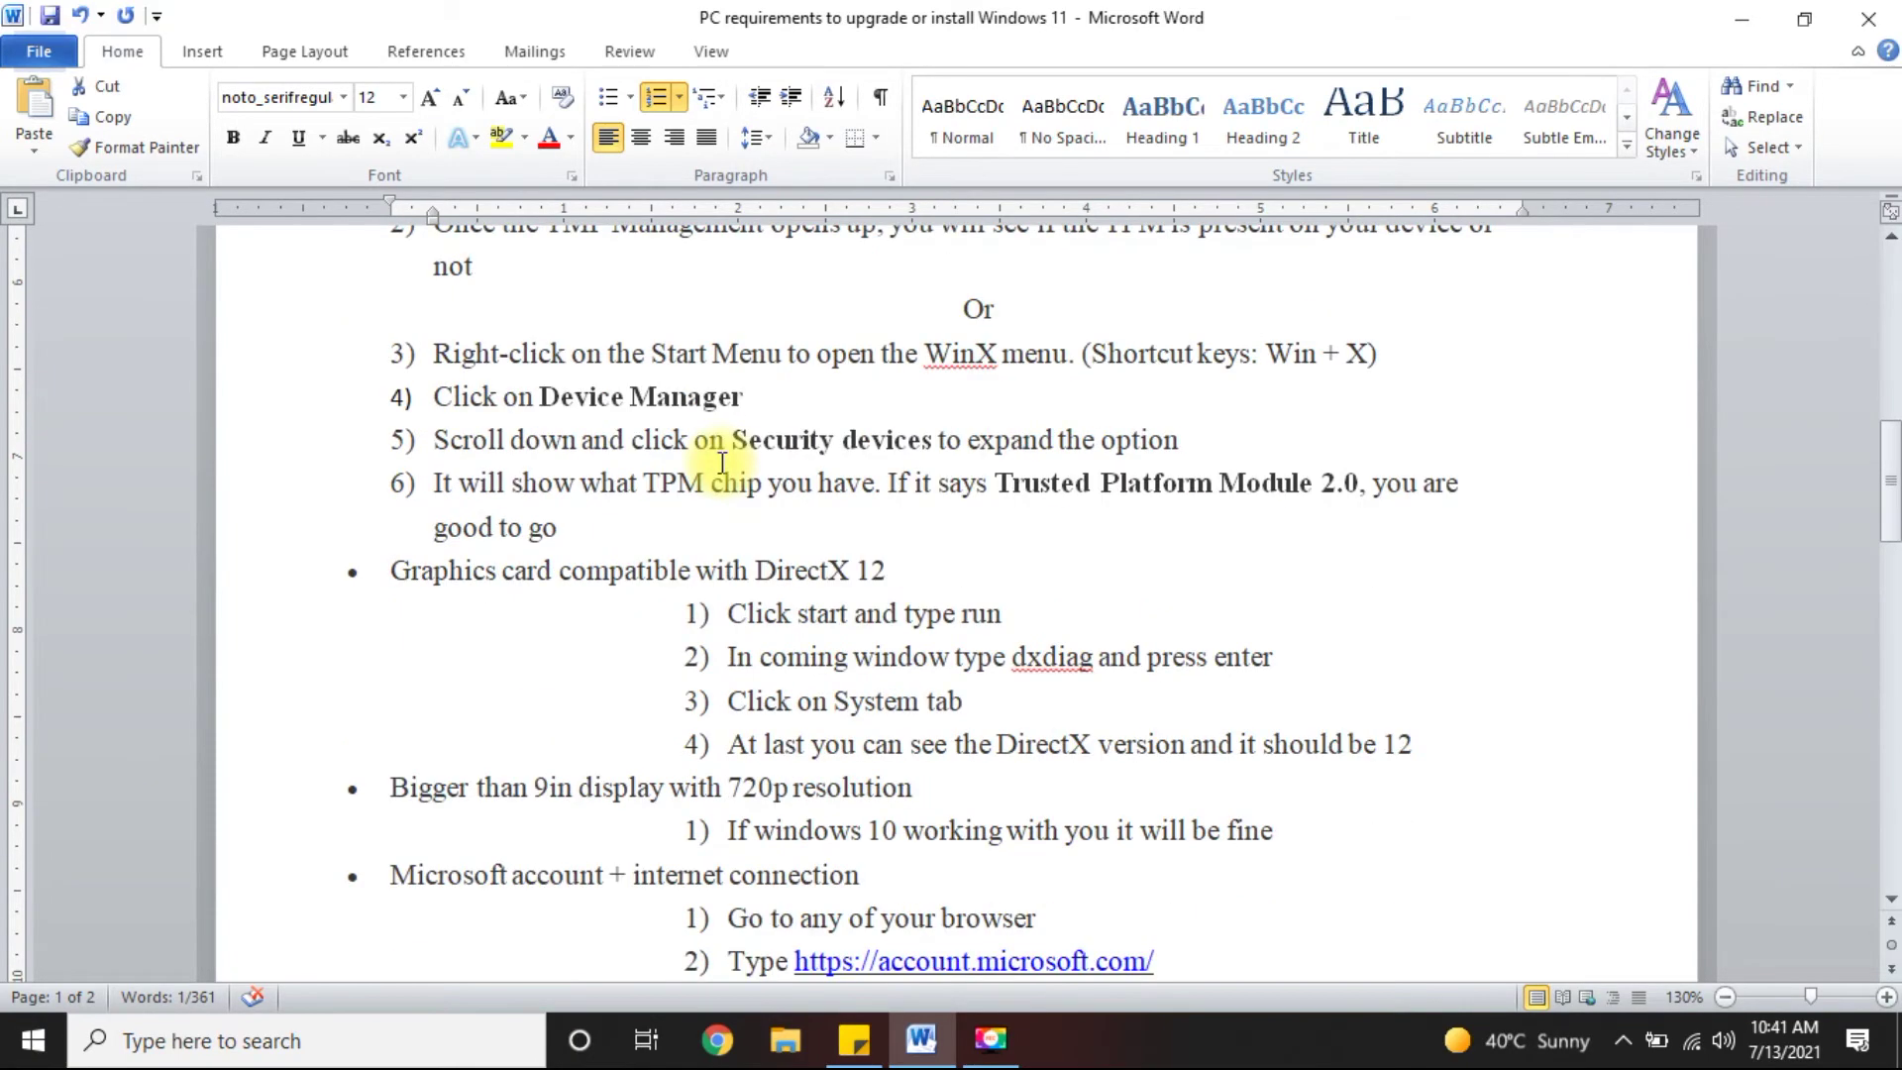
right_click(13, 1056)
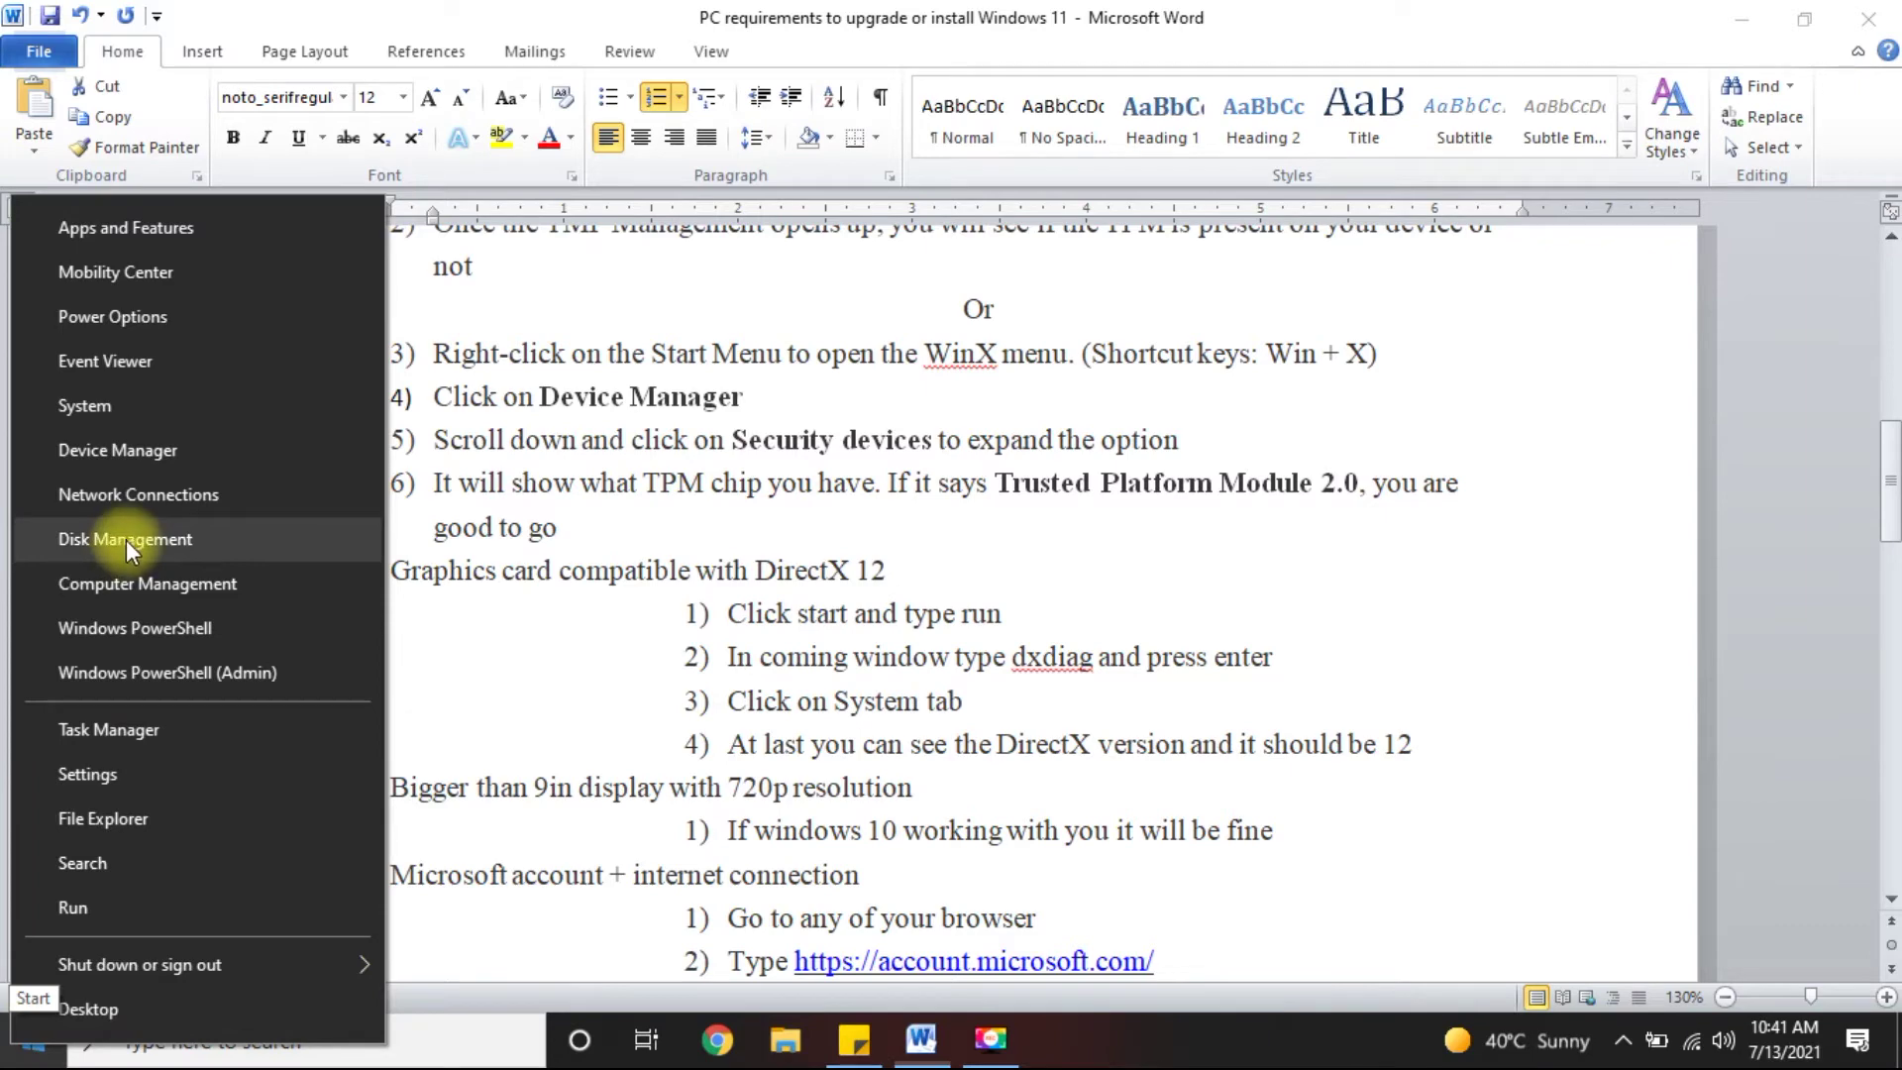
left_click(127, 455)
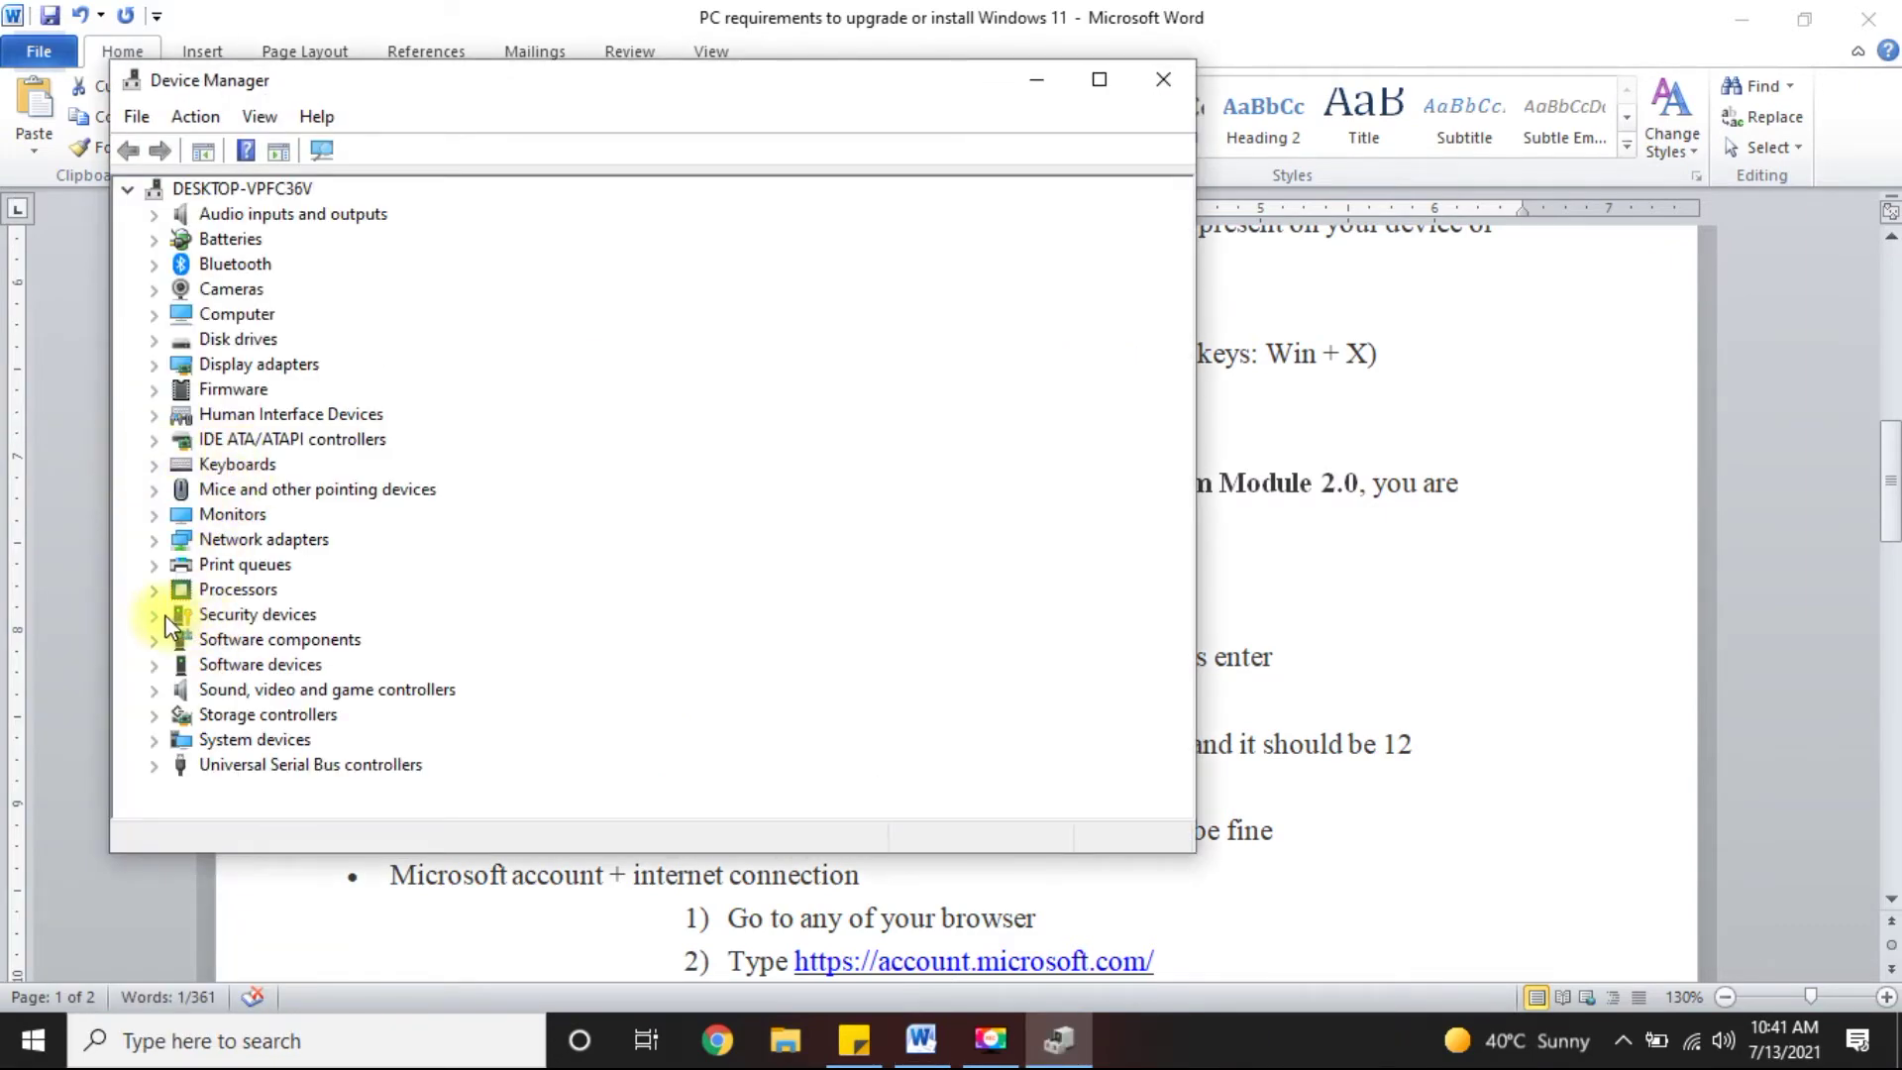
left_click(156, 616)
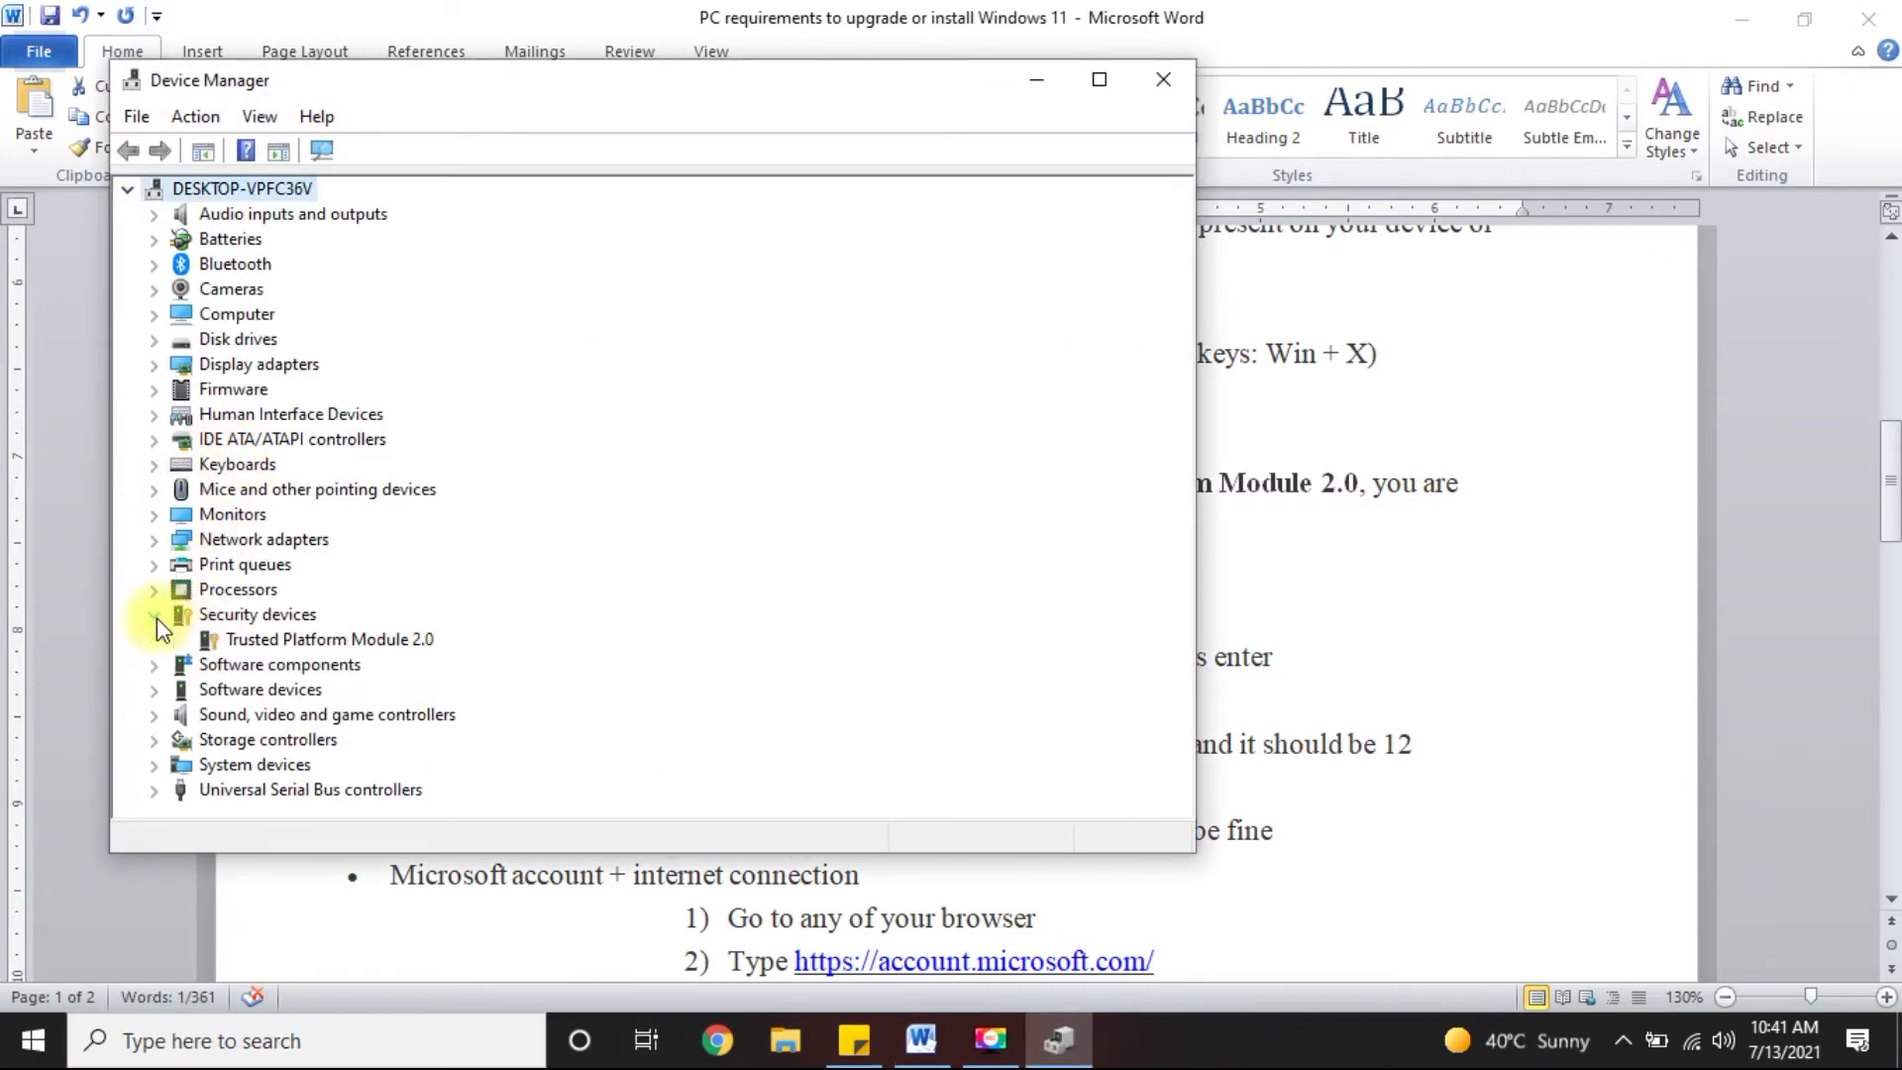
left_click(246, 638)
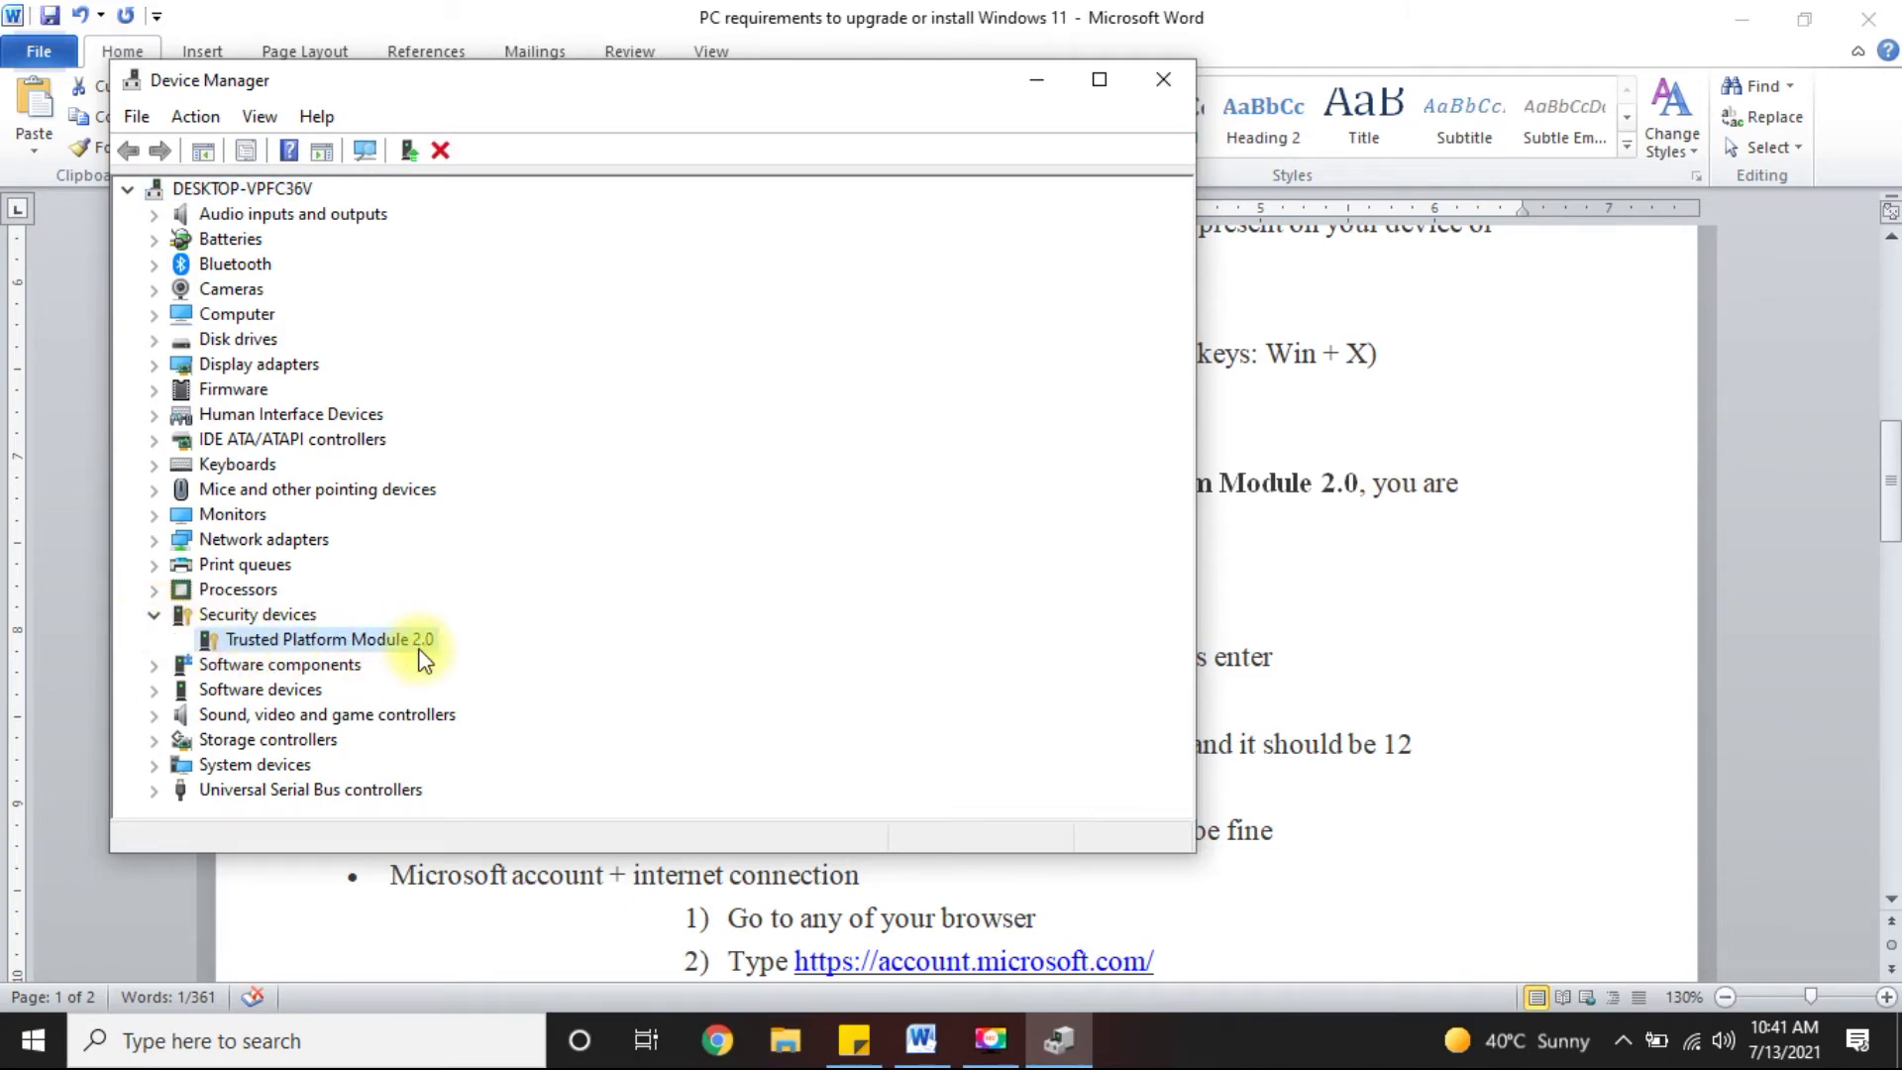
left_click(1176, 78)
- Highlight the DirectX 12 graphics card requirement in the document
scroll(962, 591, "down", 1)
scroll(962, 592, "up", 1)
scroll(962, 591, "up", 2)
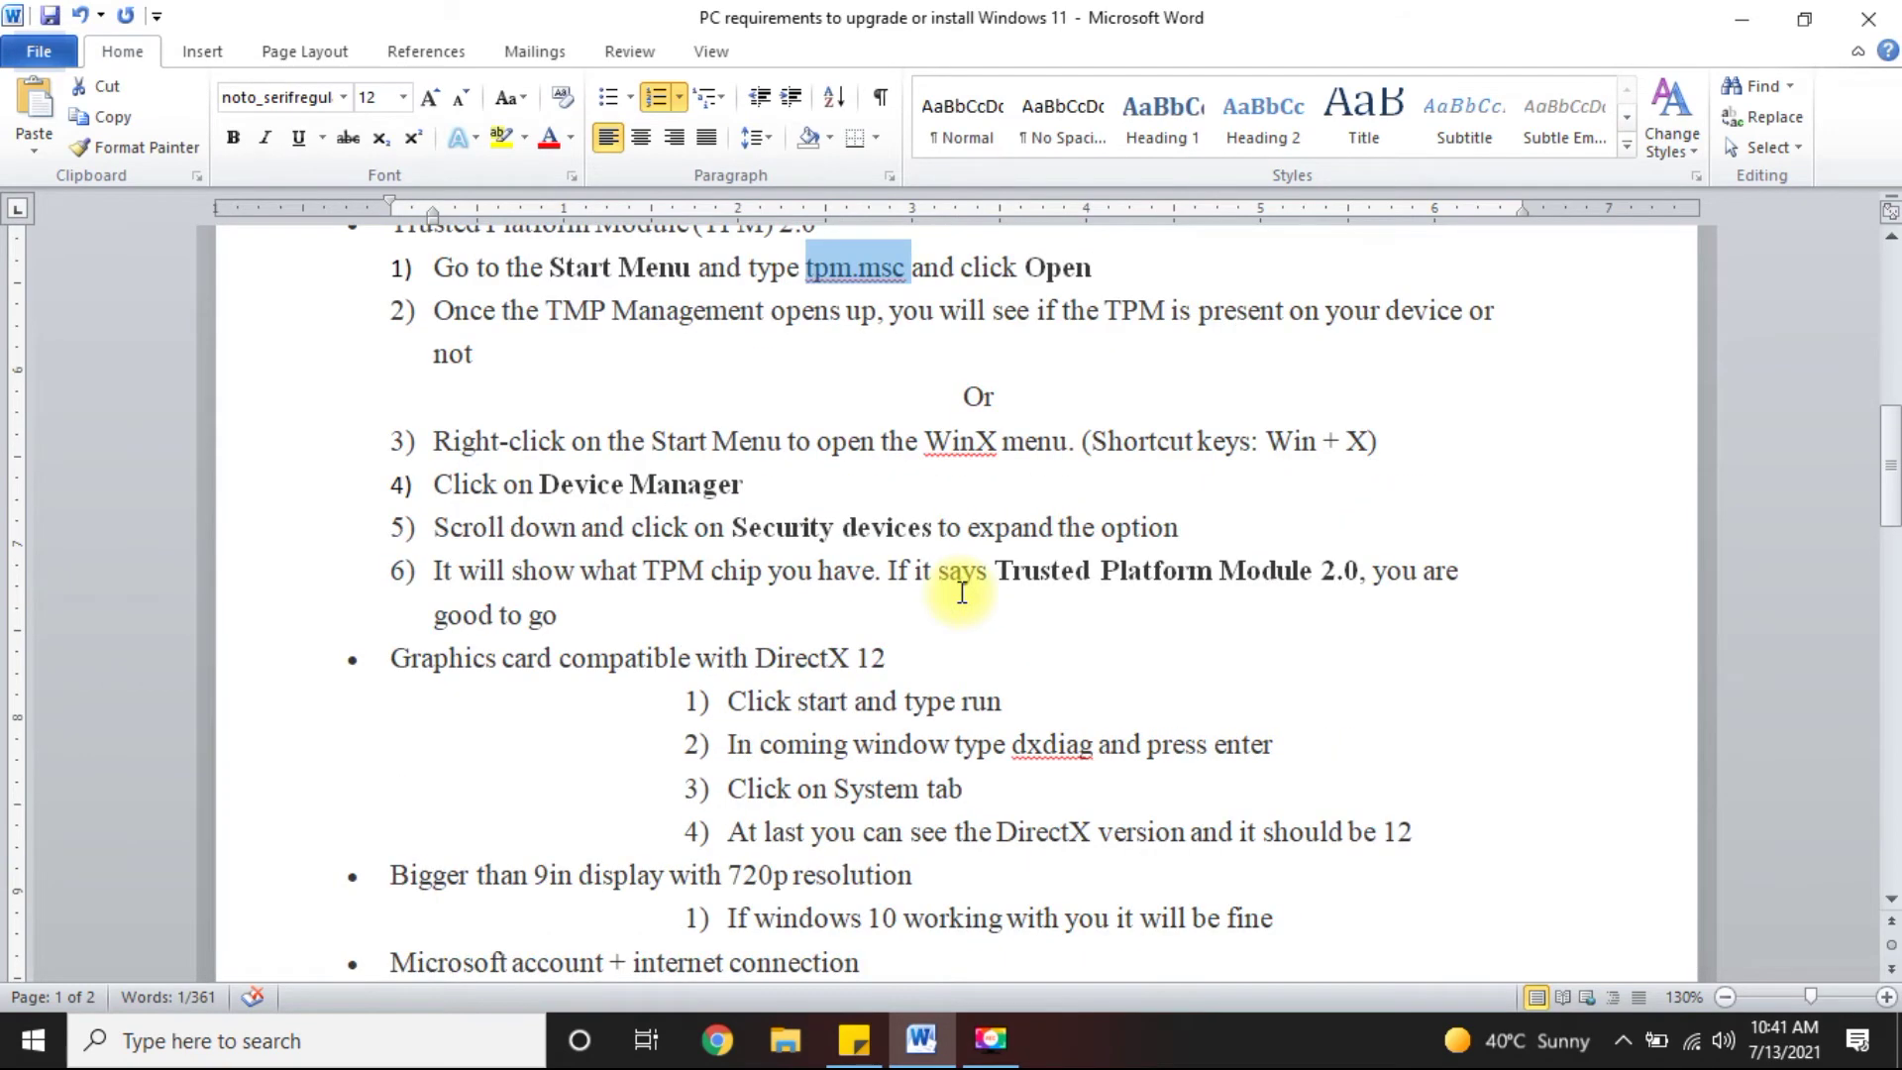
left_click_drag(393, 745, 852, 745)
scroll(540, 412, "down", 3)
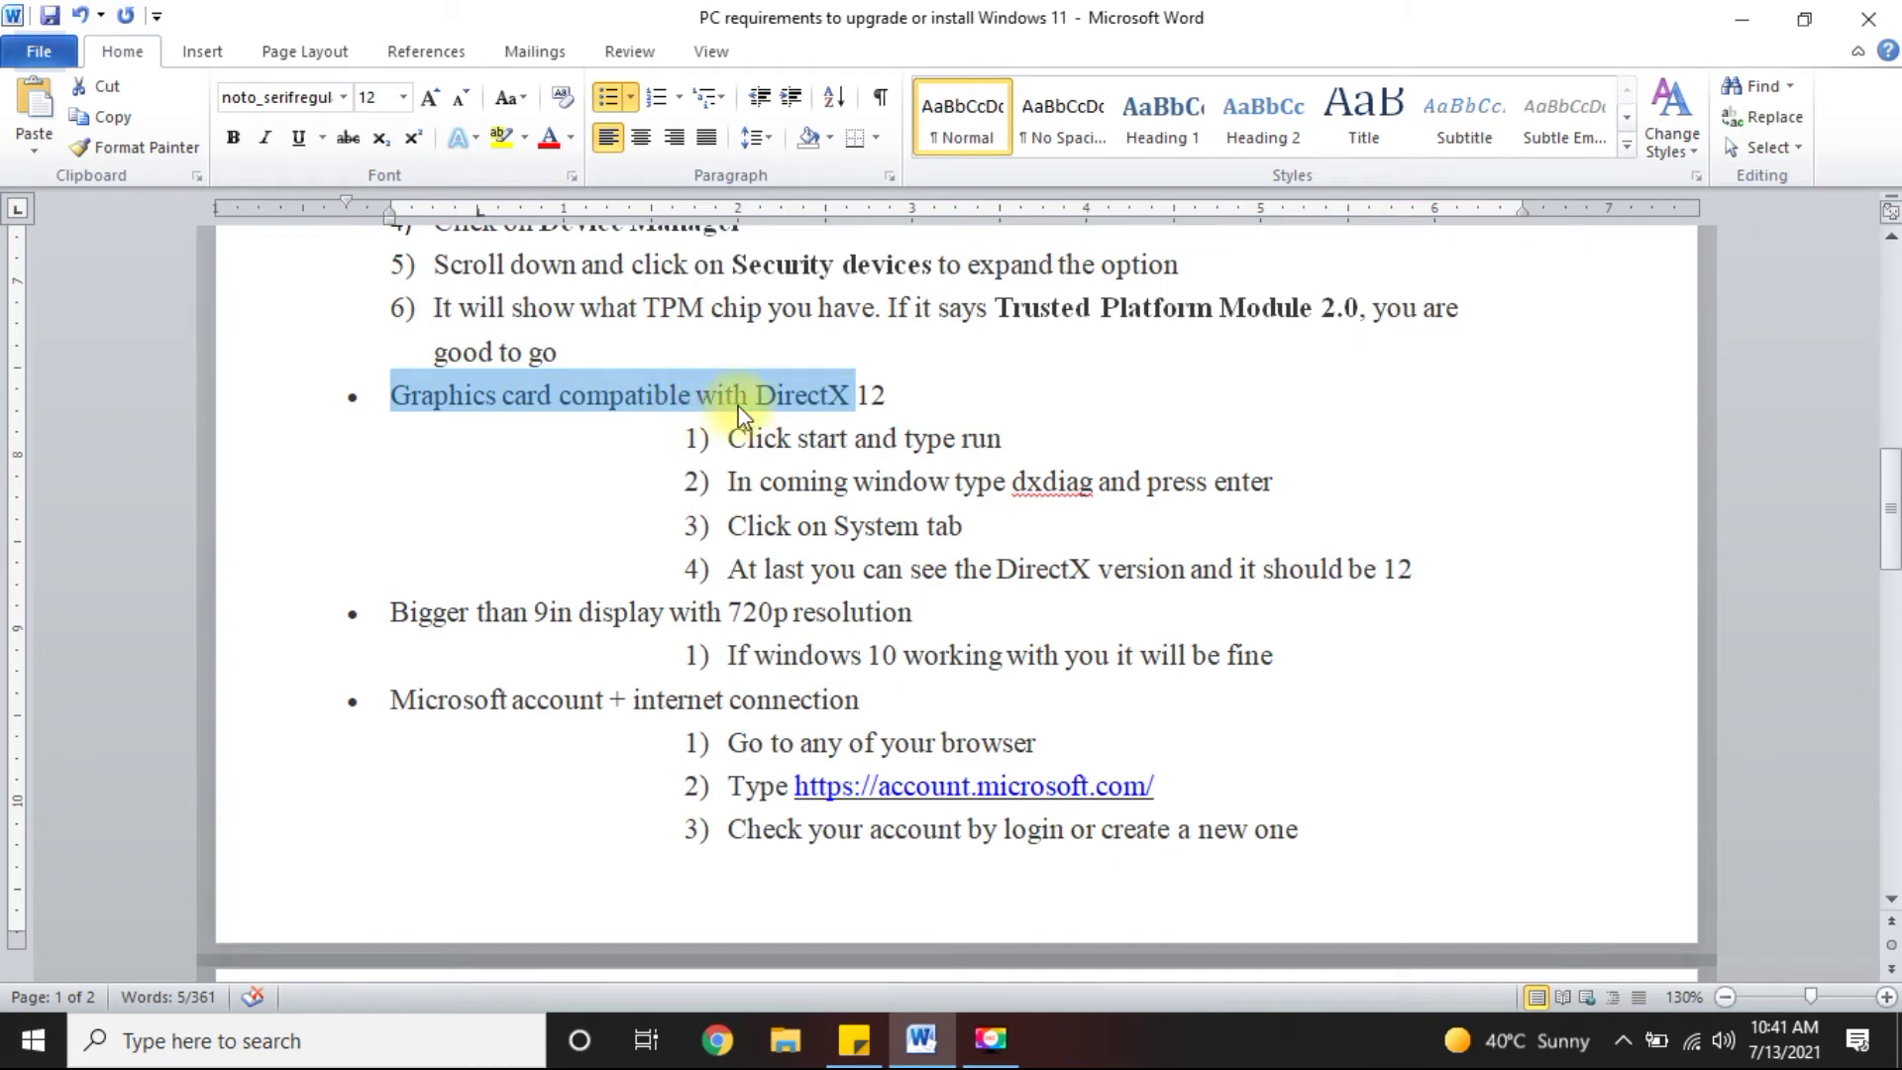
left_click(901, 400)
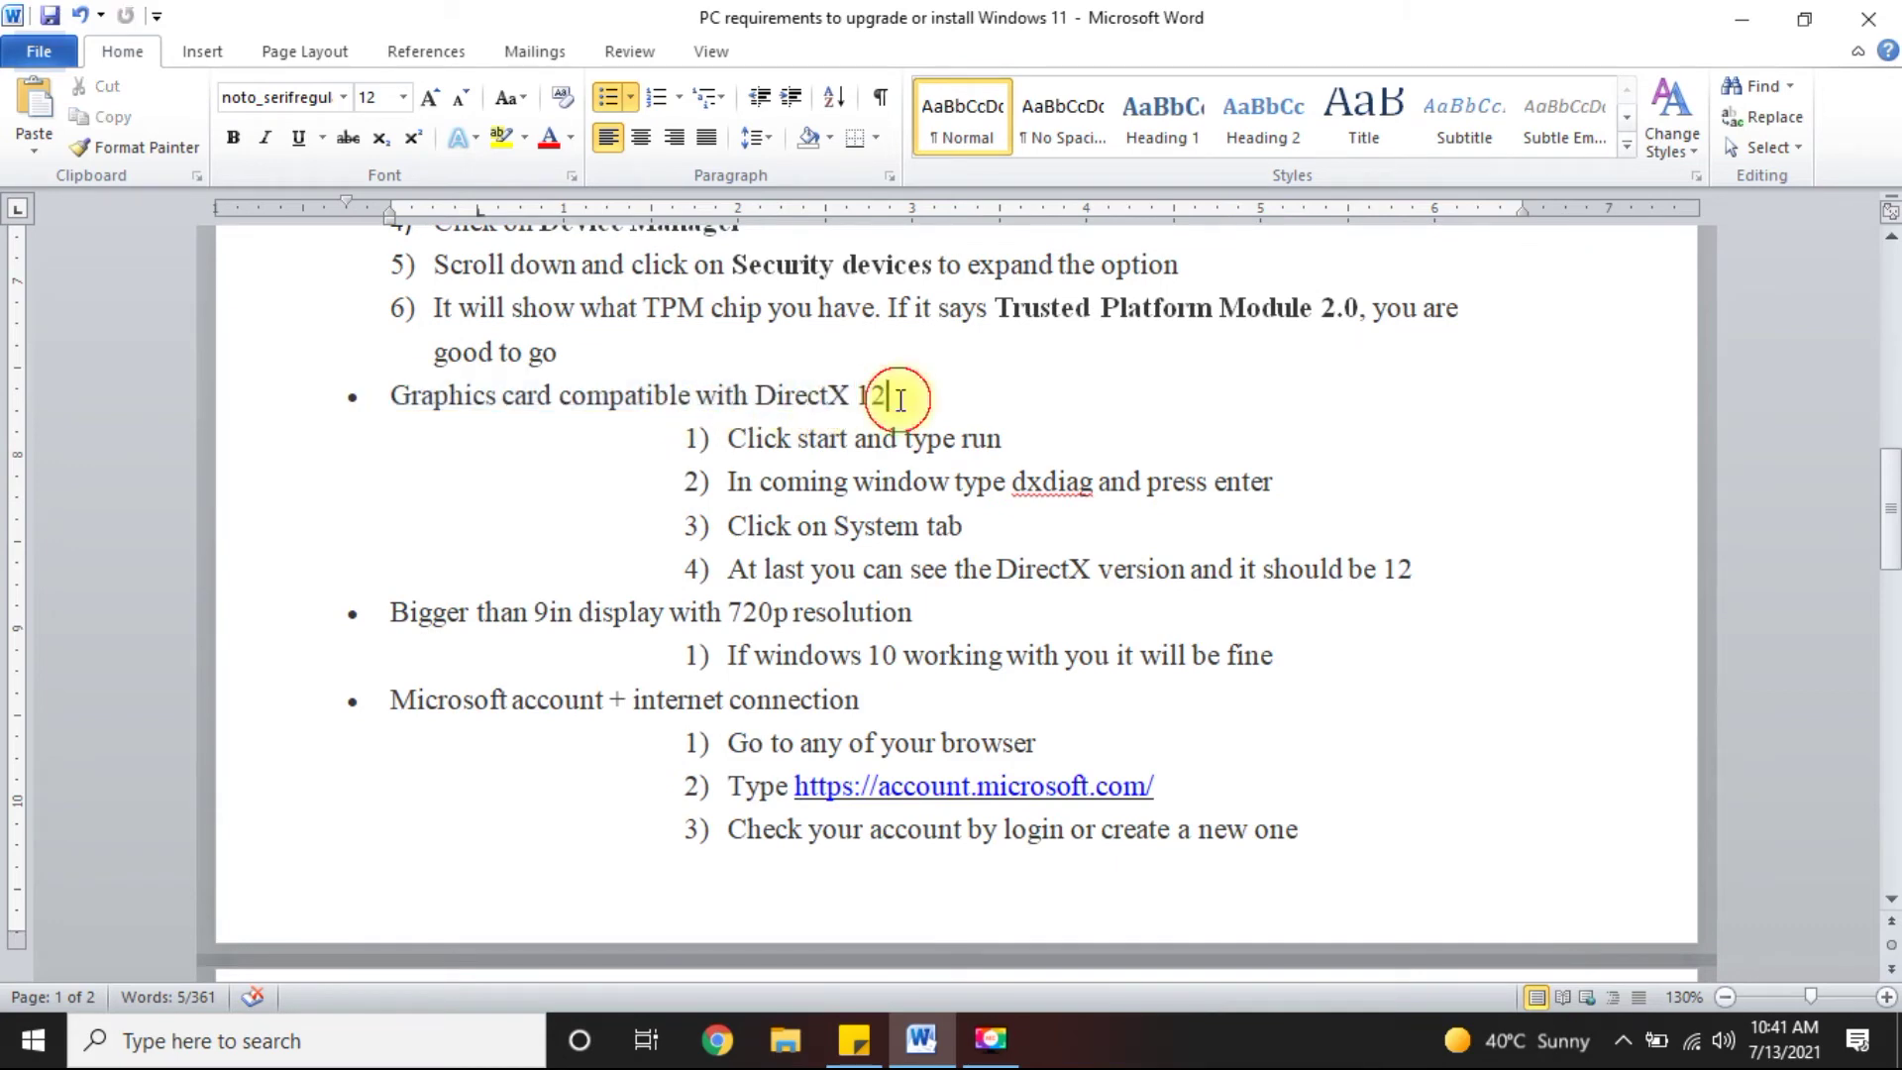
left_click_drag(900, 399, 717, 401)
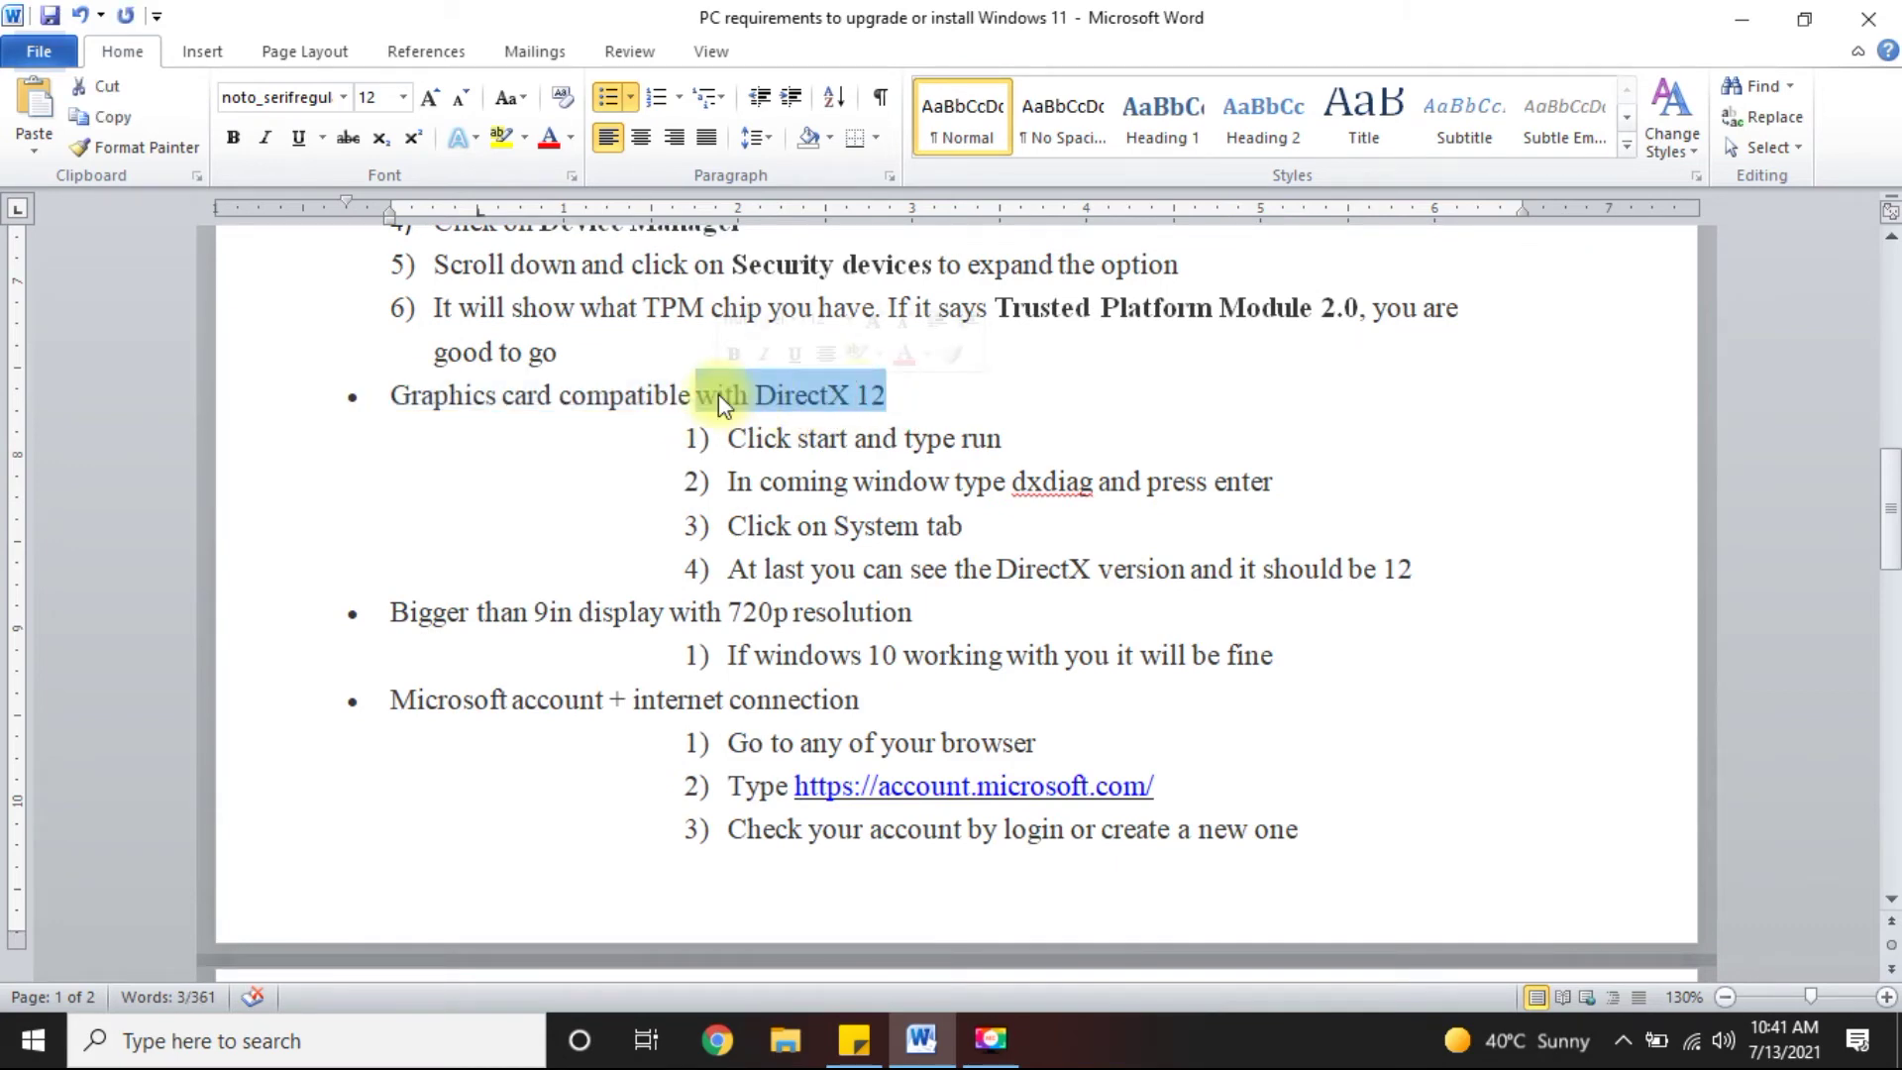
- Open the Run app through Windows search, run dxdiag, check the DirectX version in the system information, and exit the DirectX Diagnostic Tool
left_click(30, 1040)
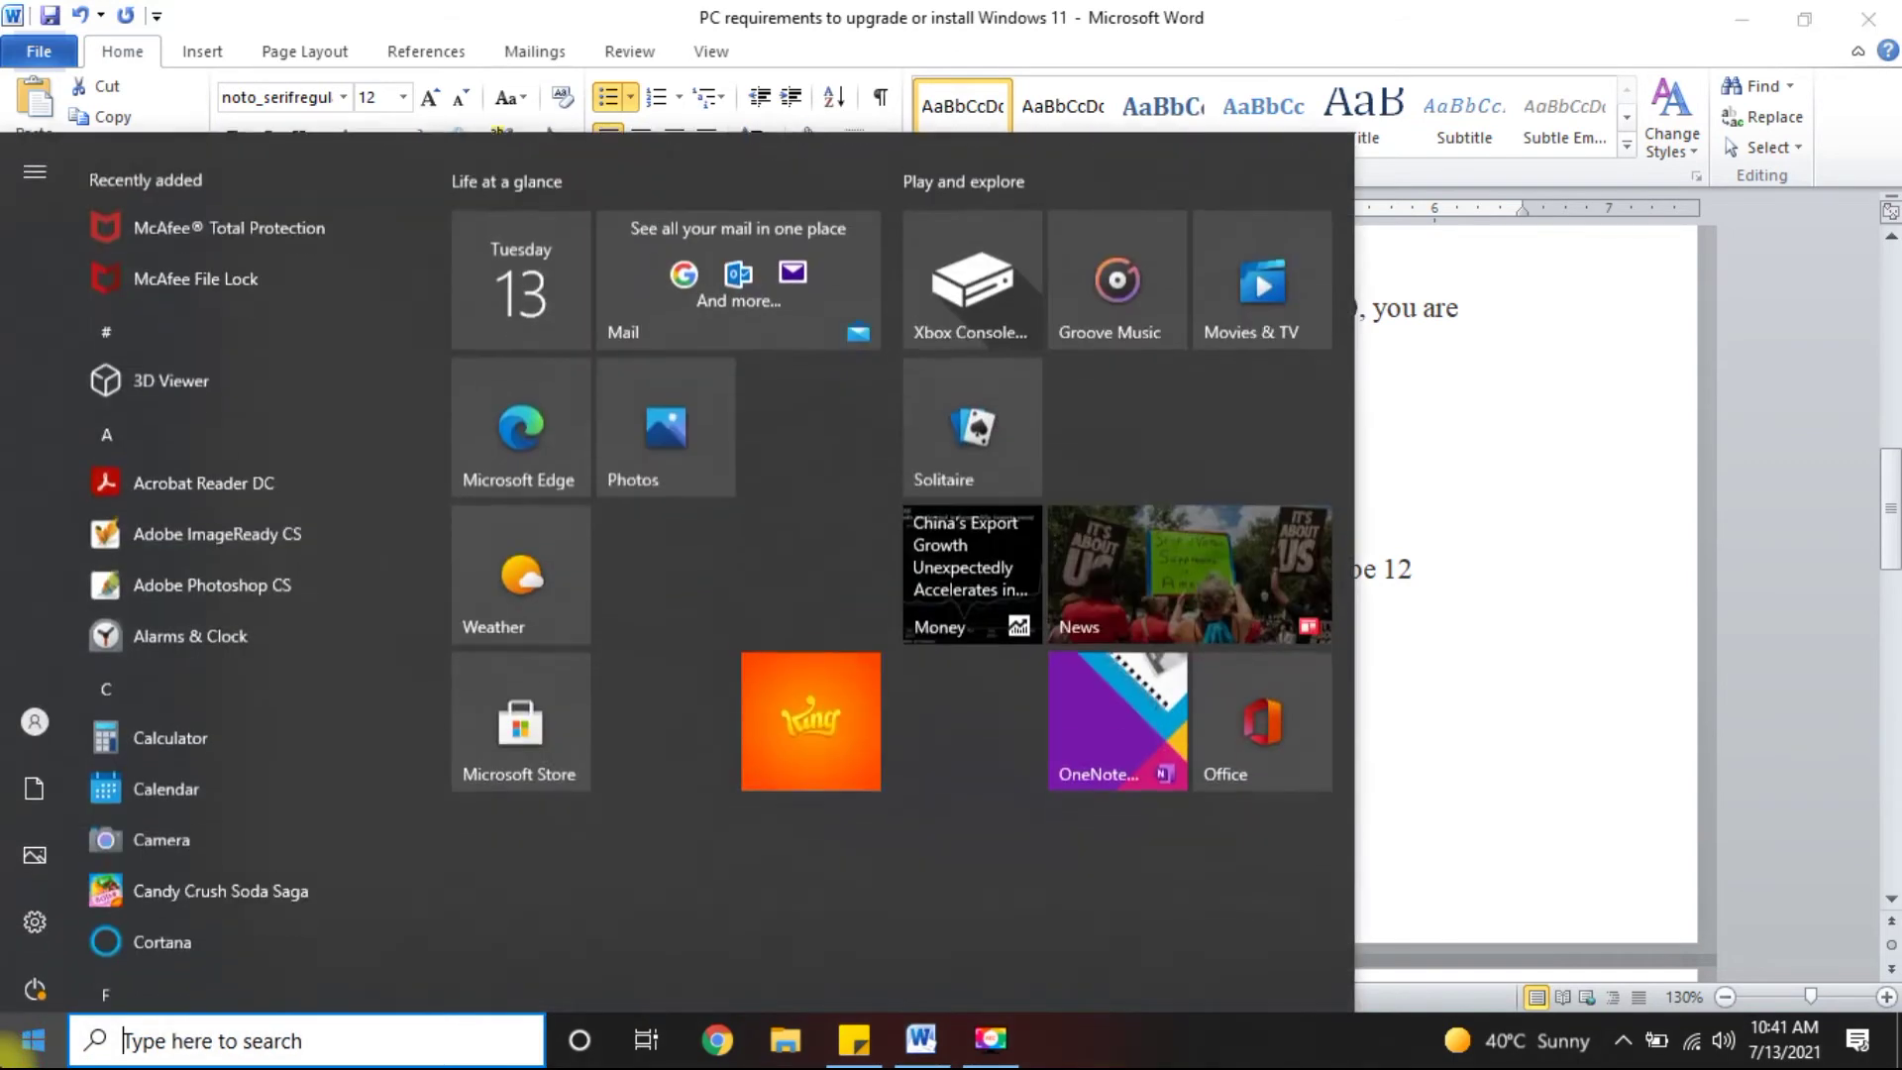
type("ru")
type("n")
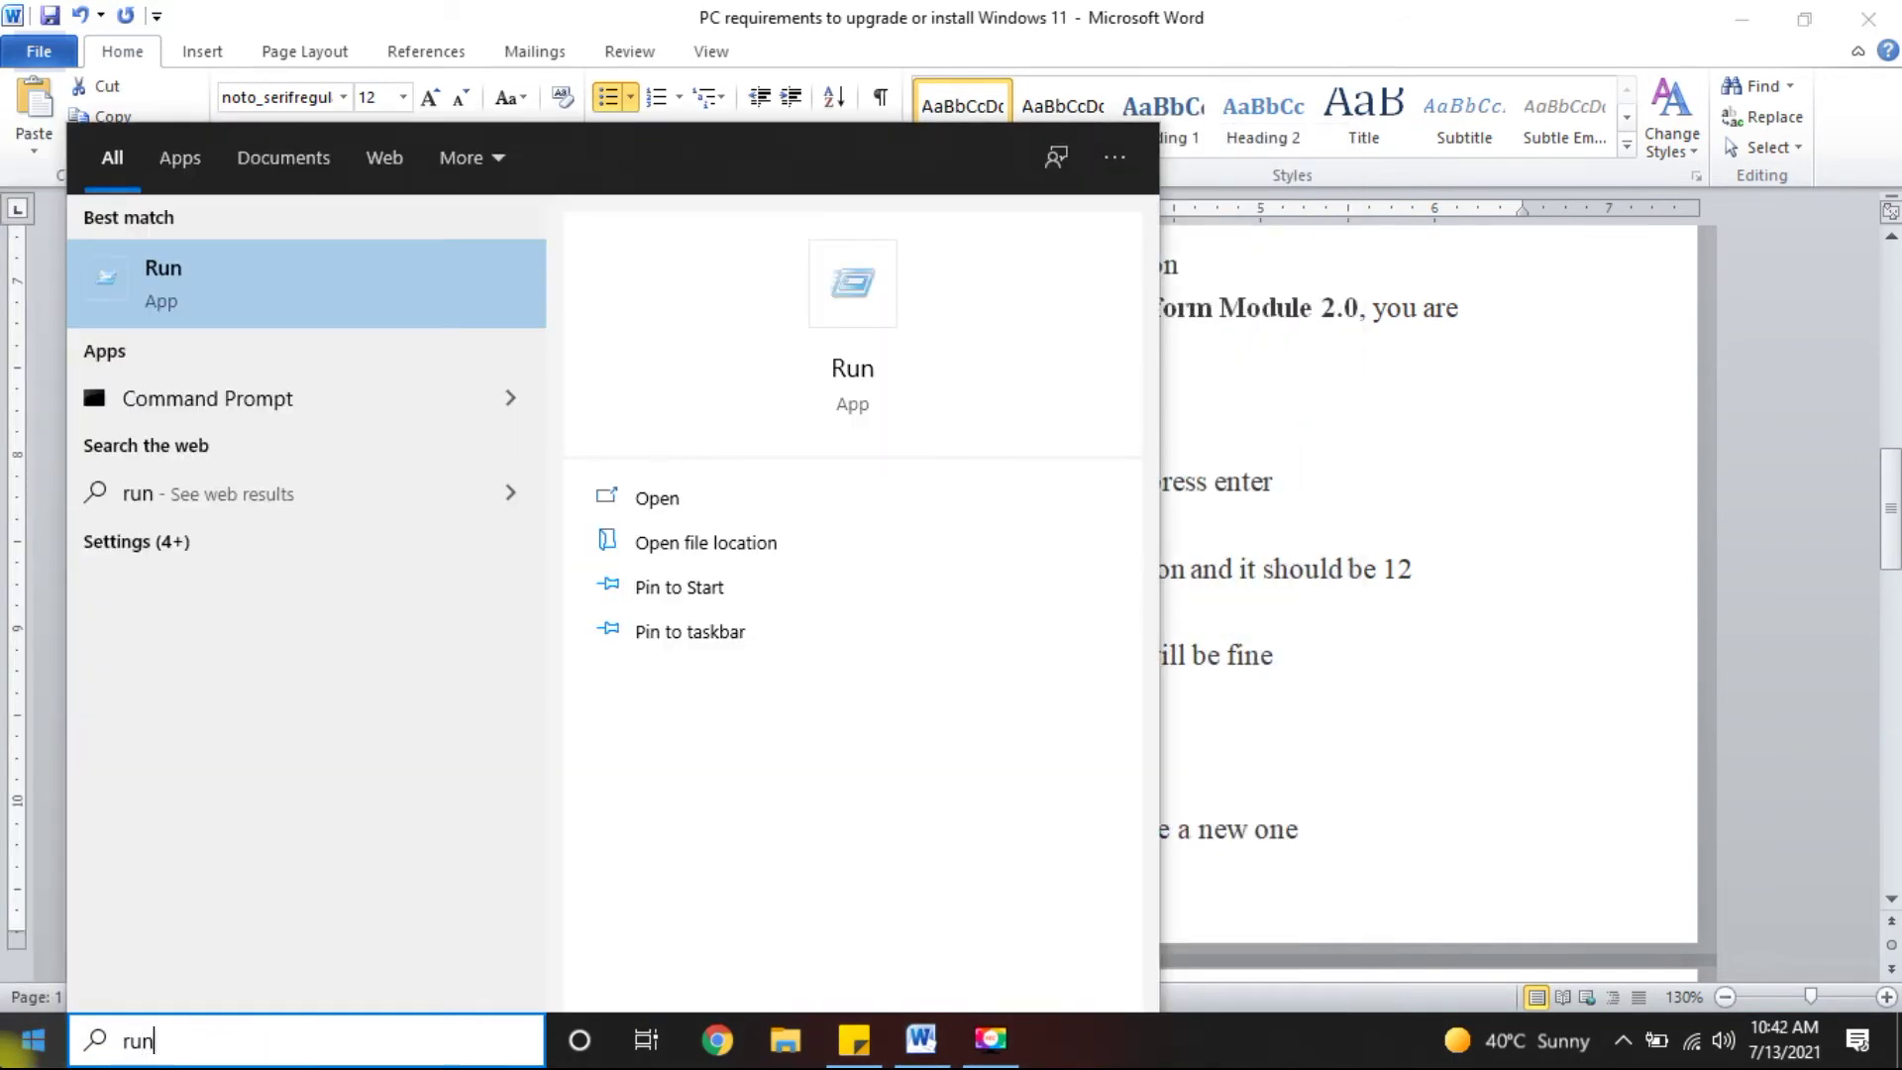
left_click(240, 280)
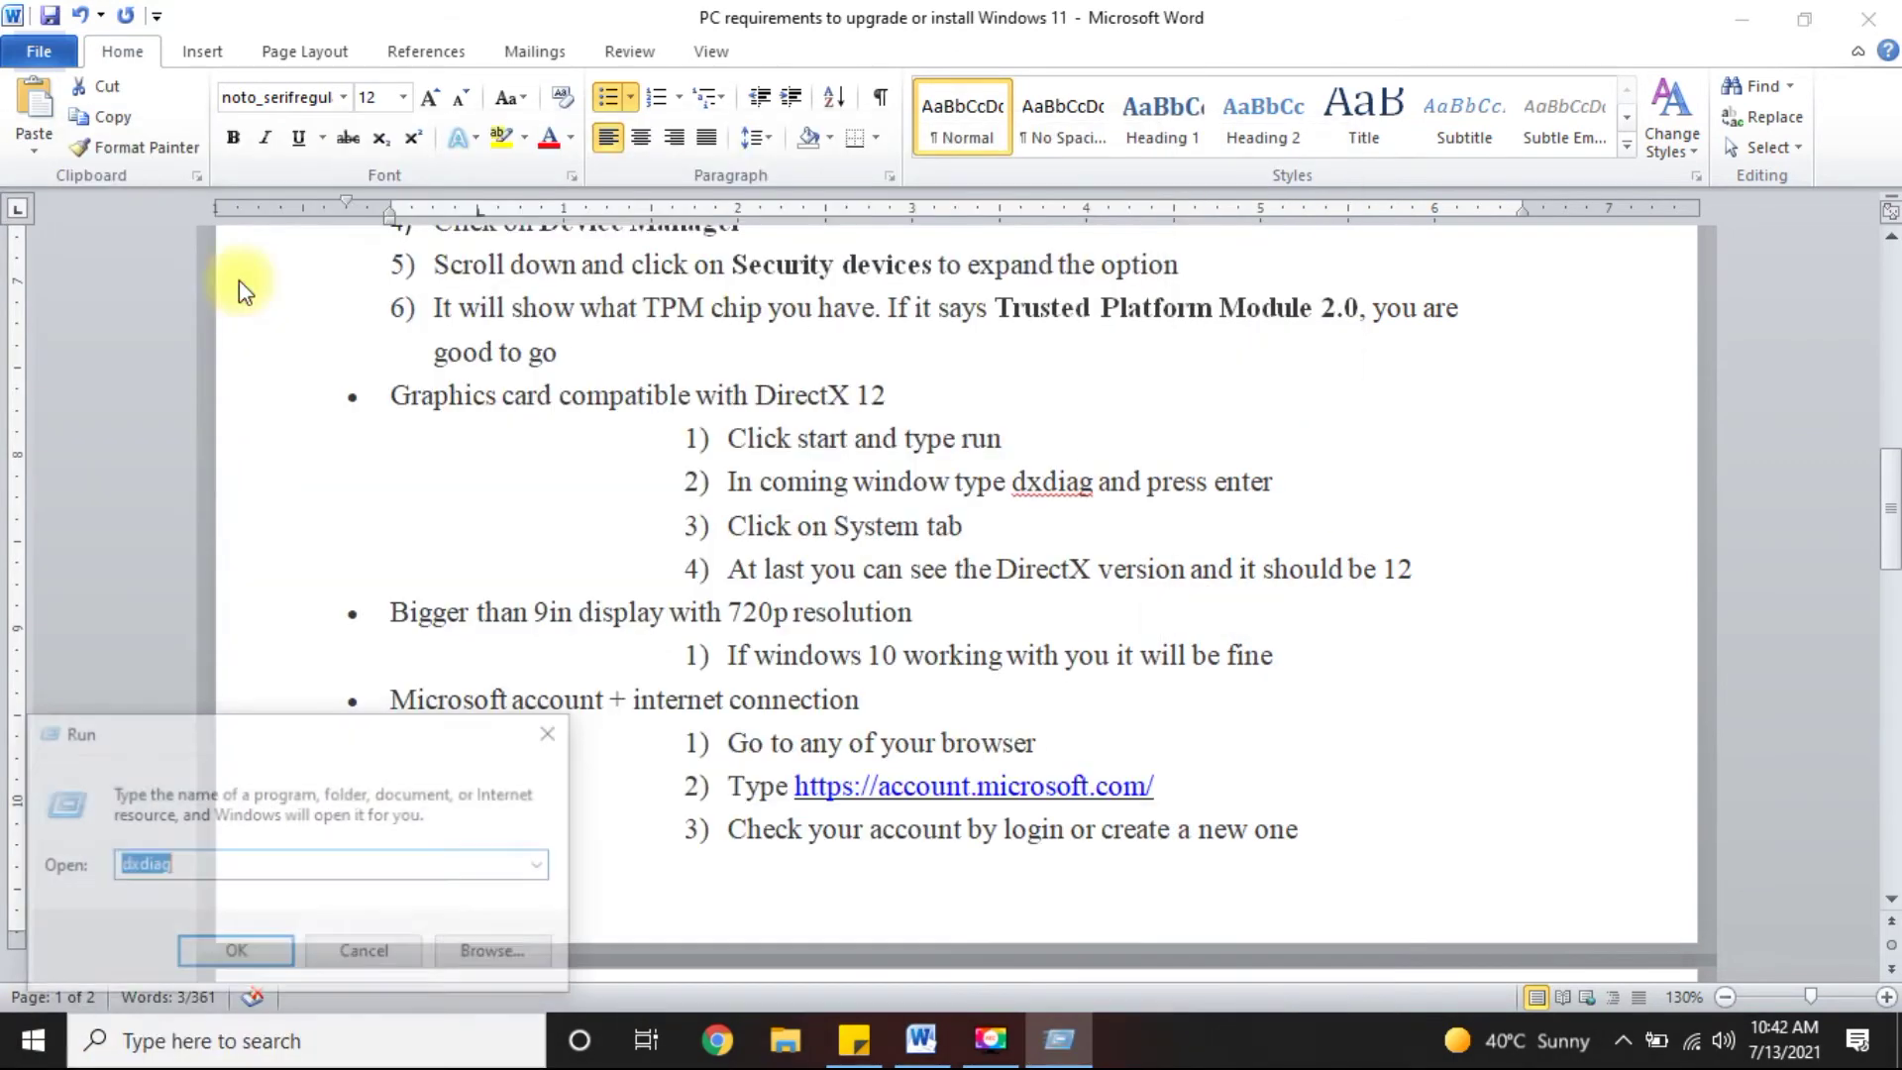
key("End")
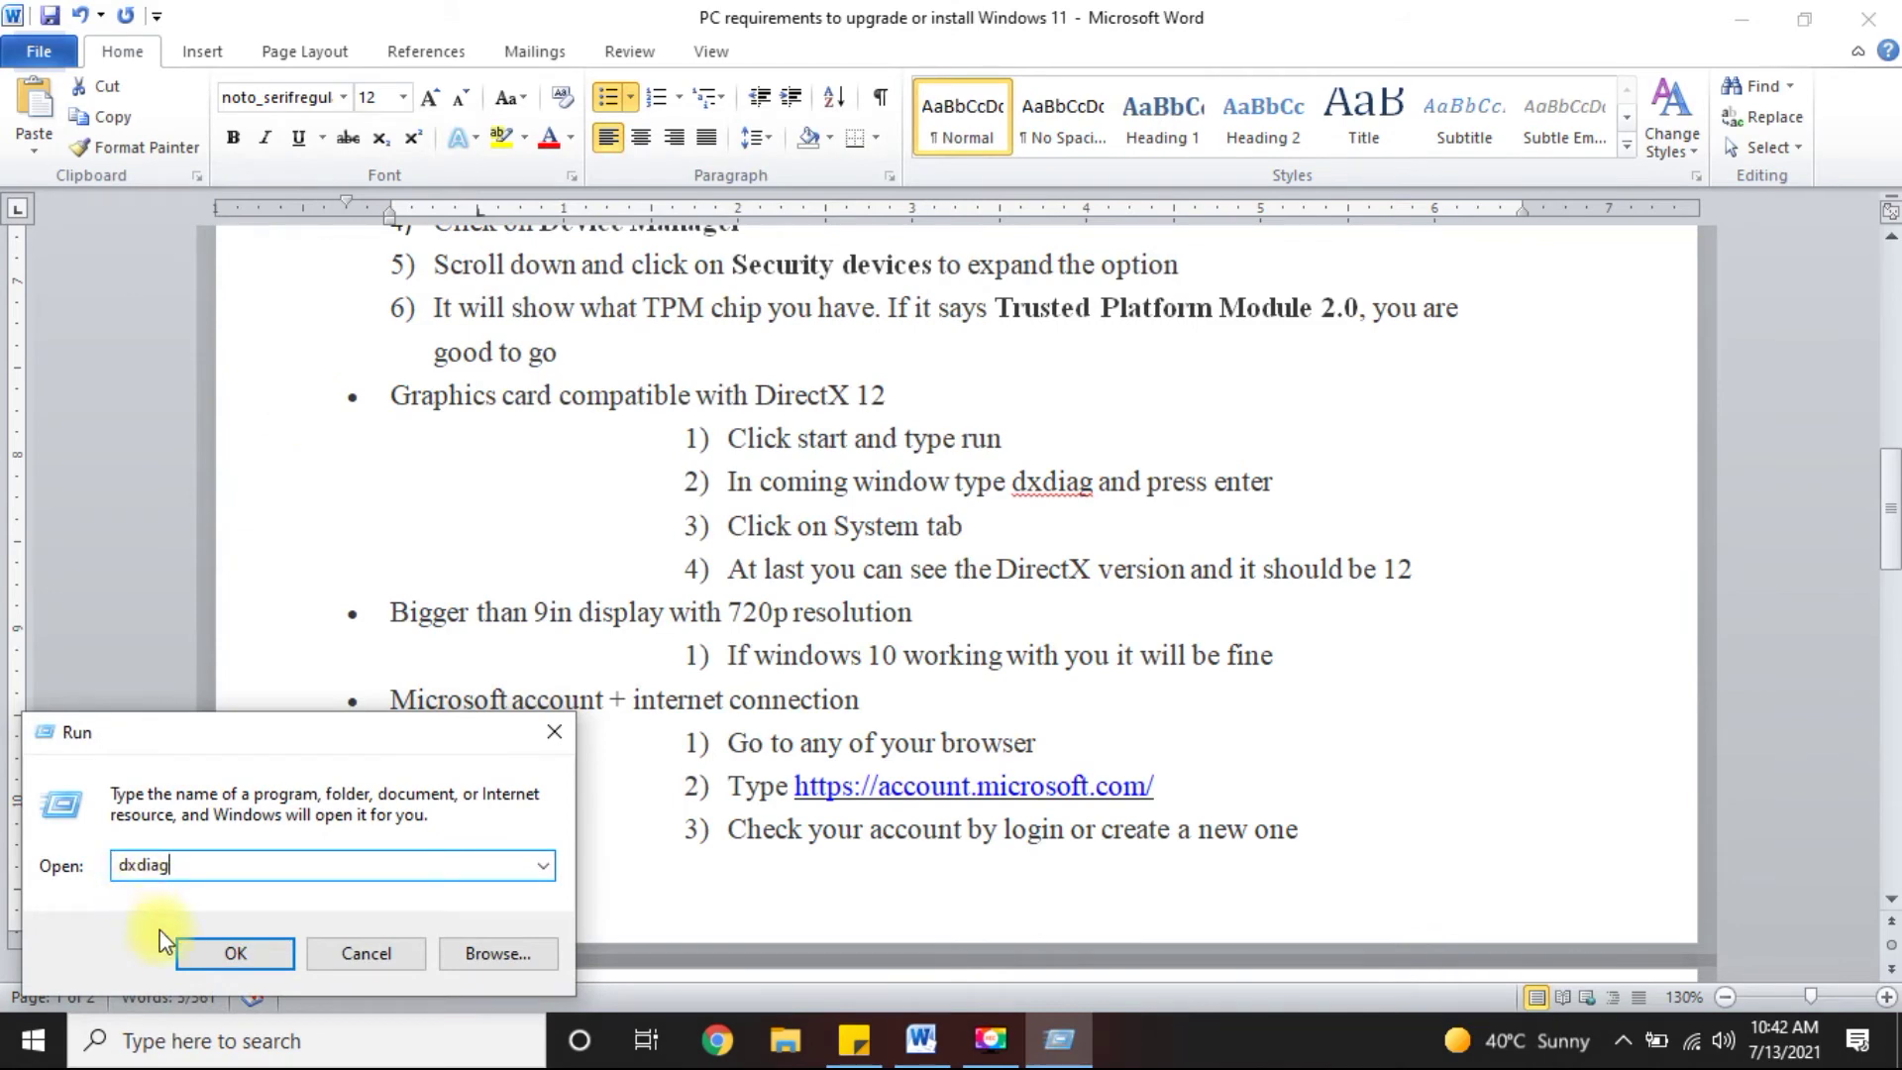
left_click(205, 959)
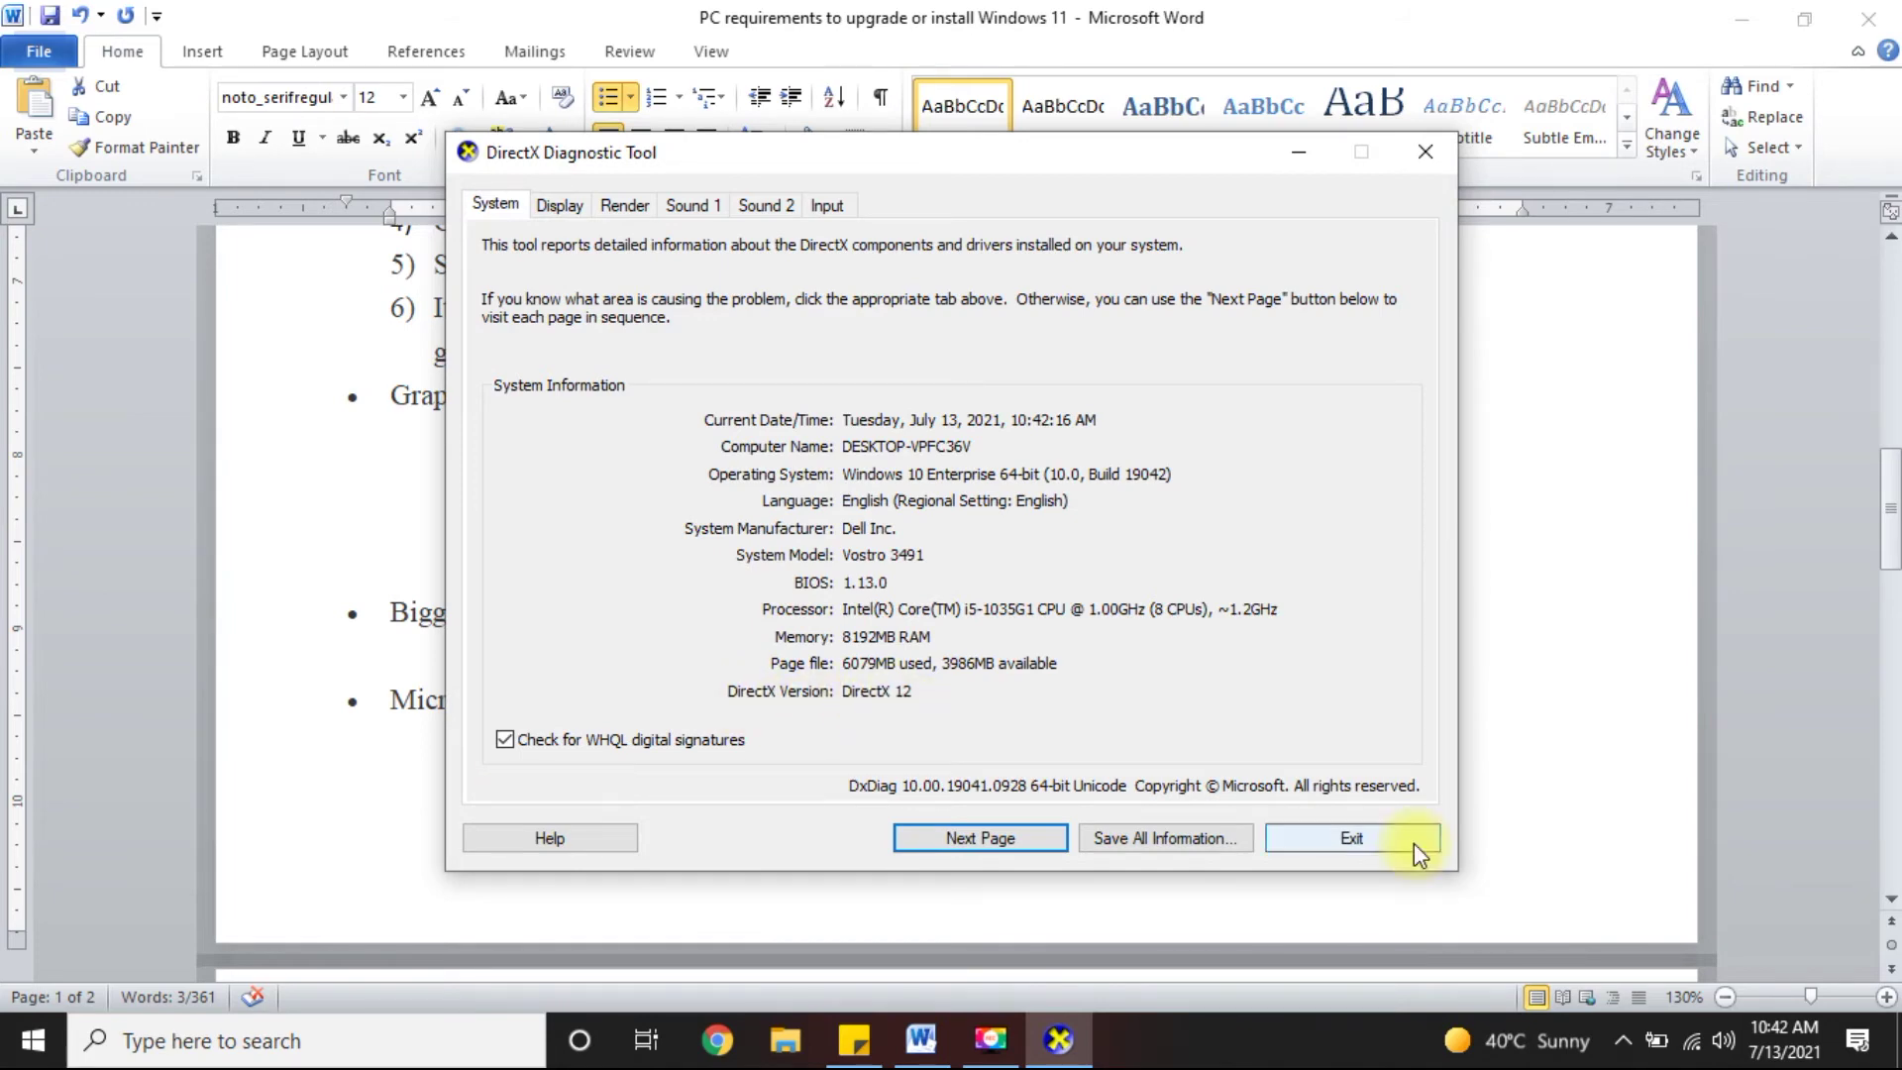
left_click(1376, 840)
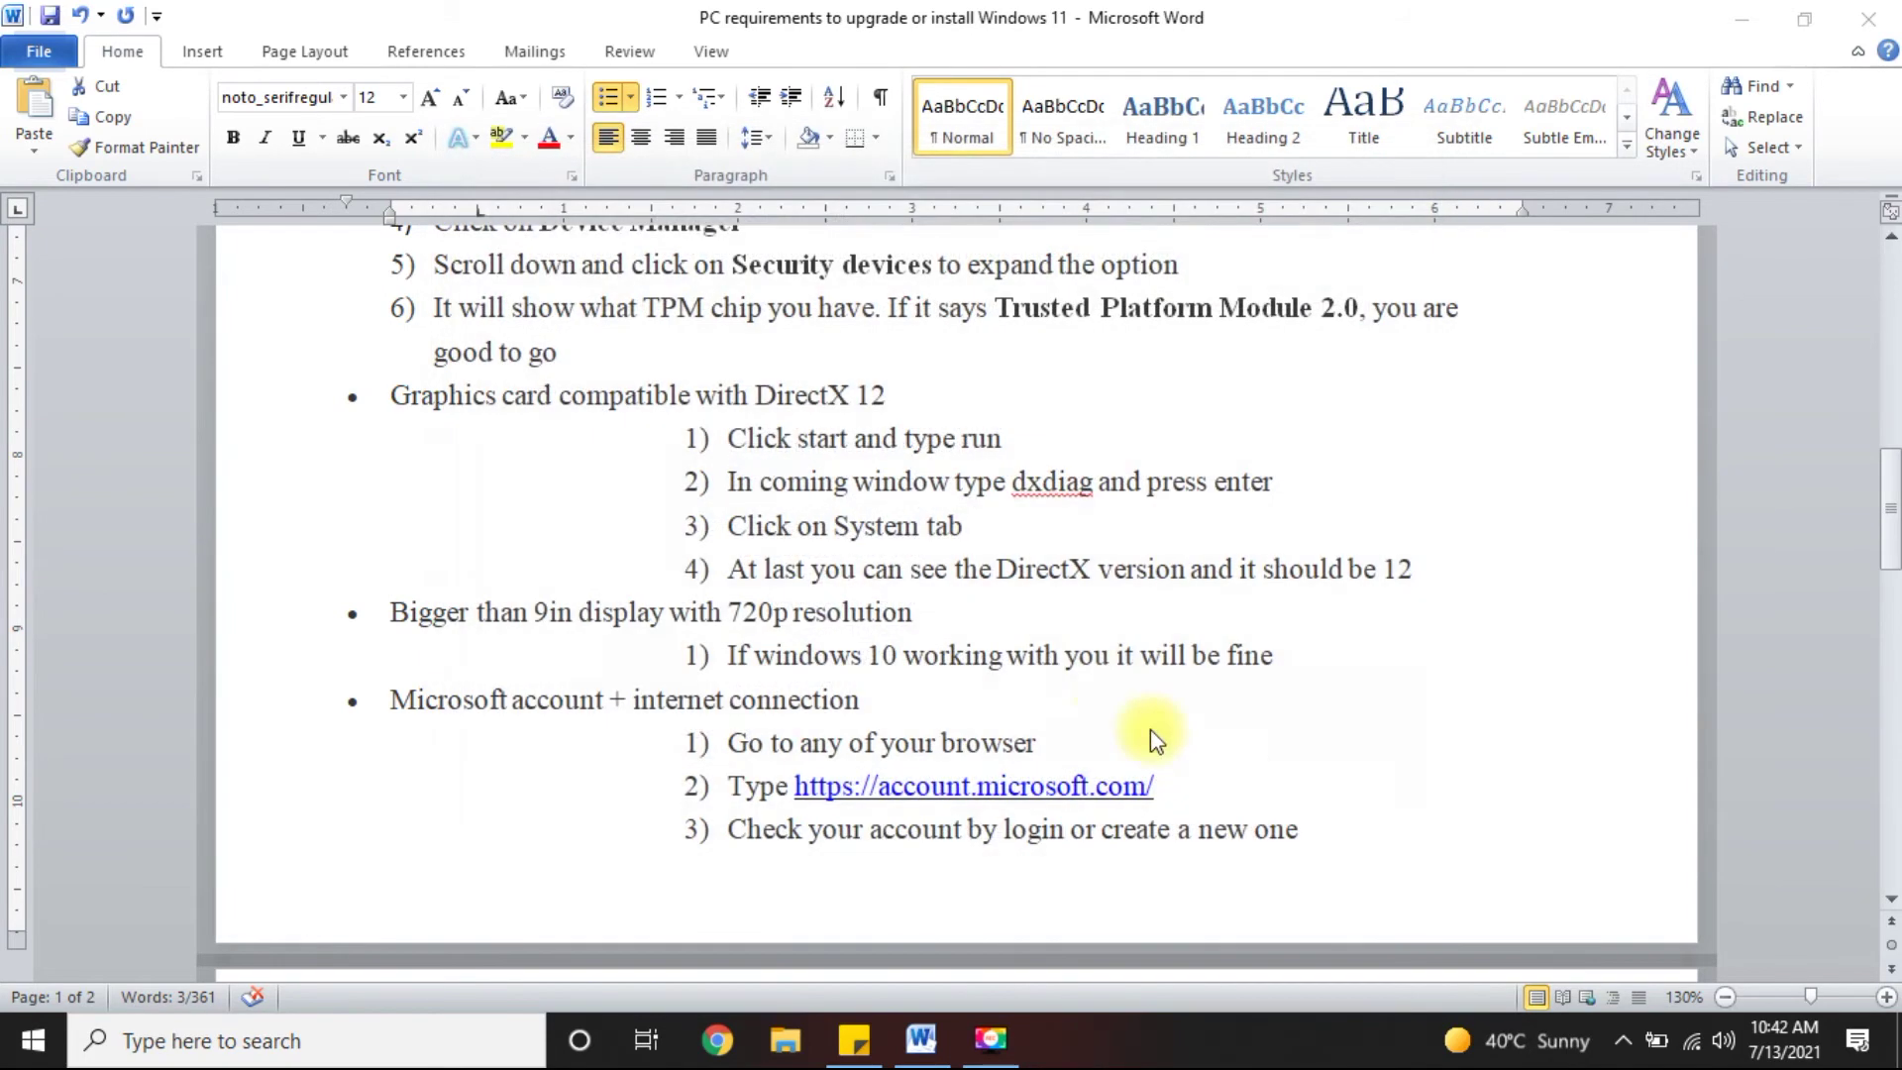
scroll(607, 485, "down", 1)
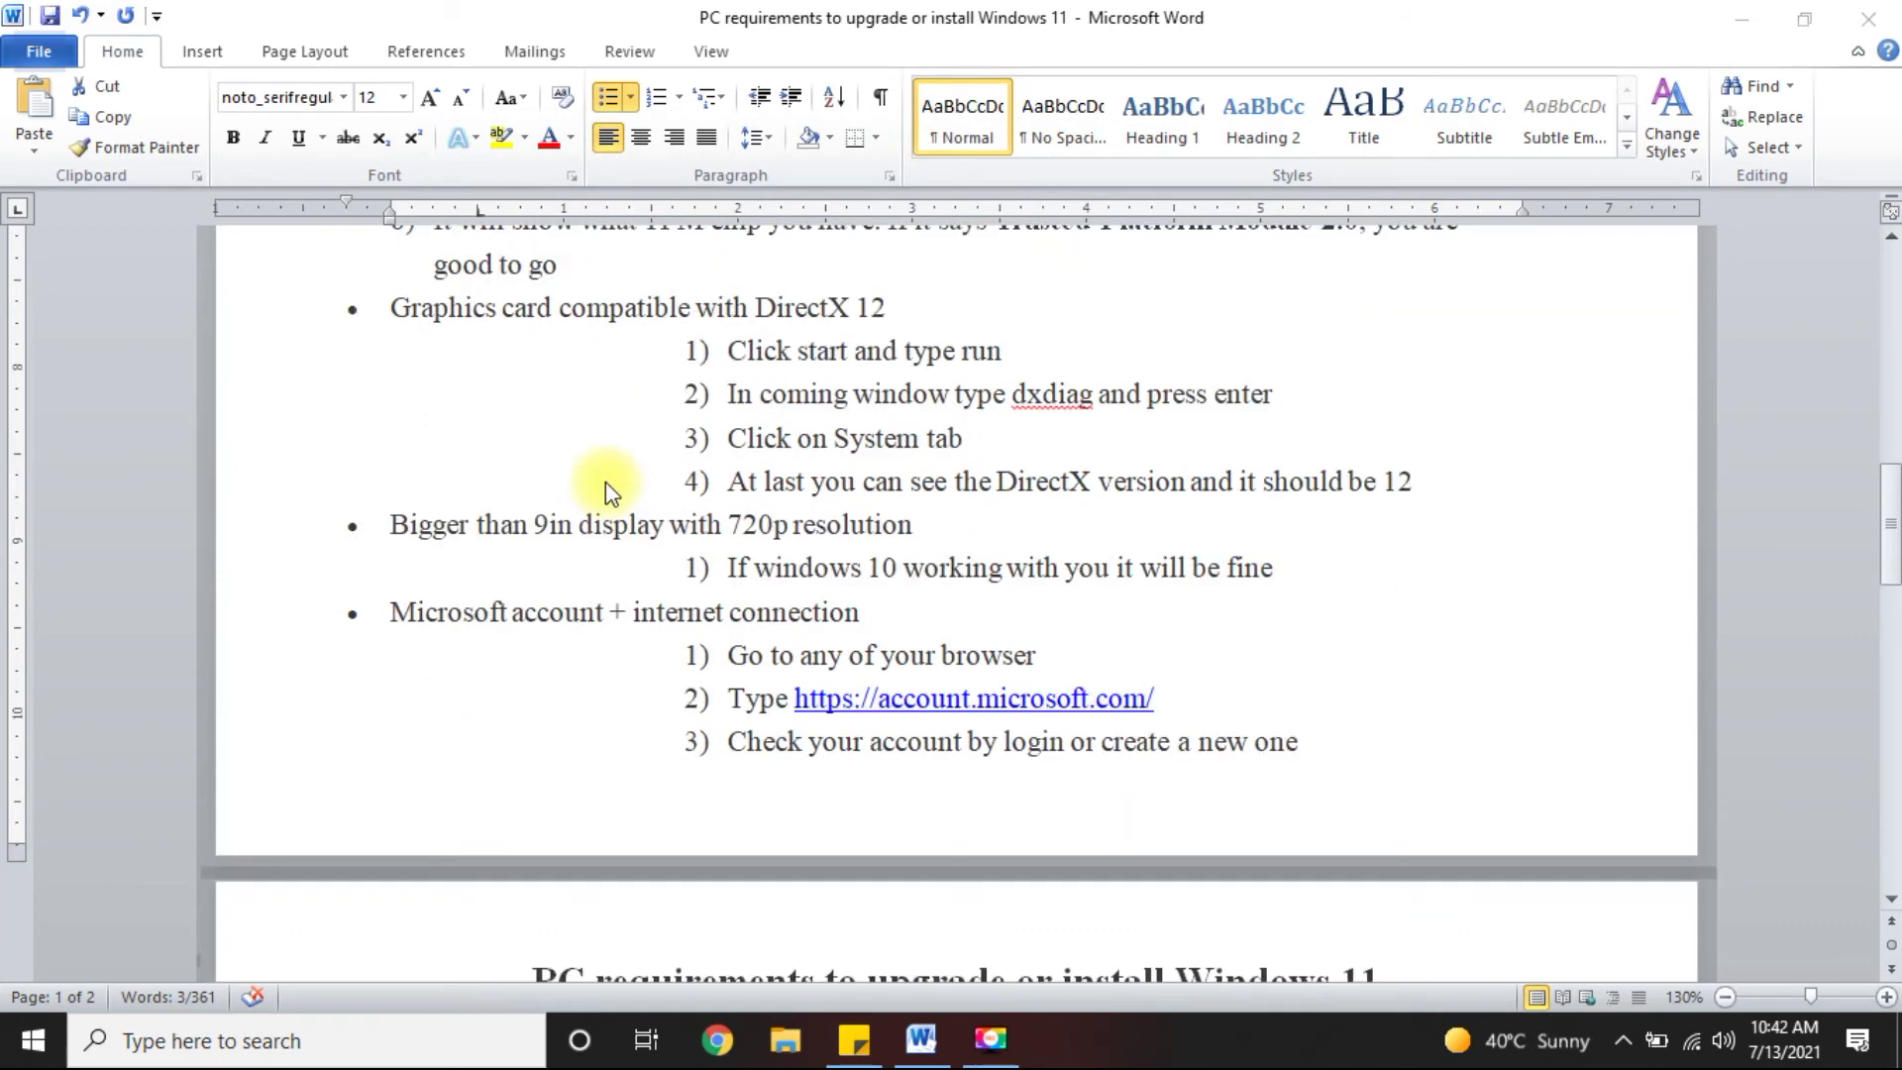
scroll(604, 481, "down", 1)
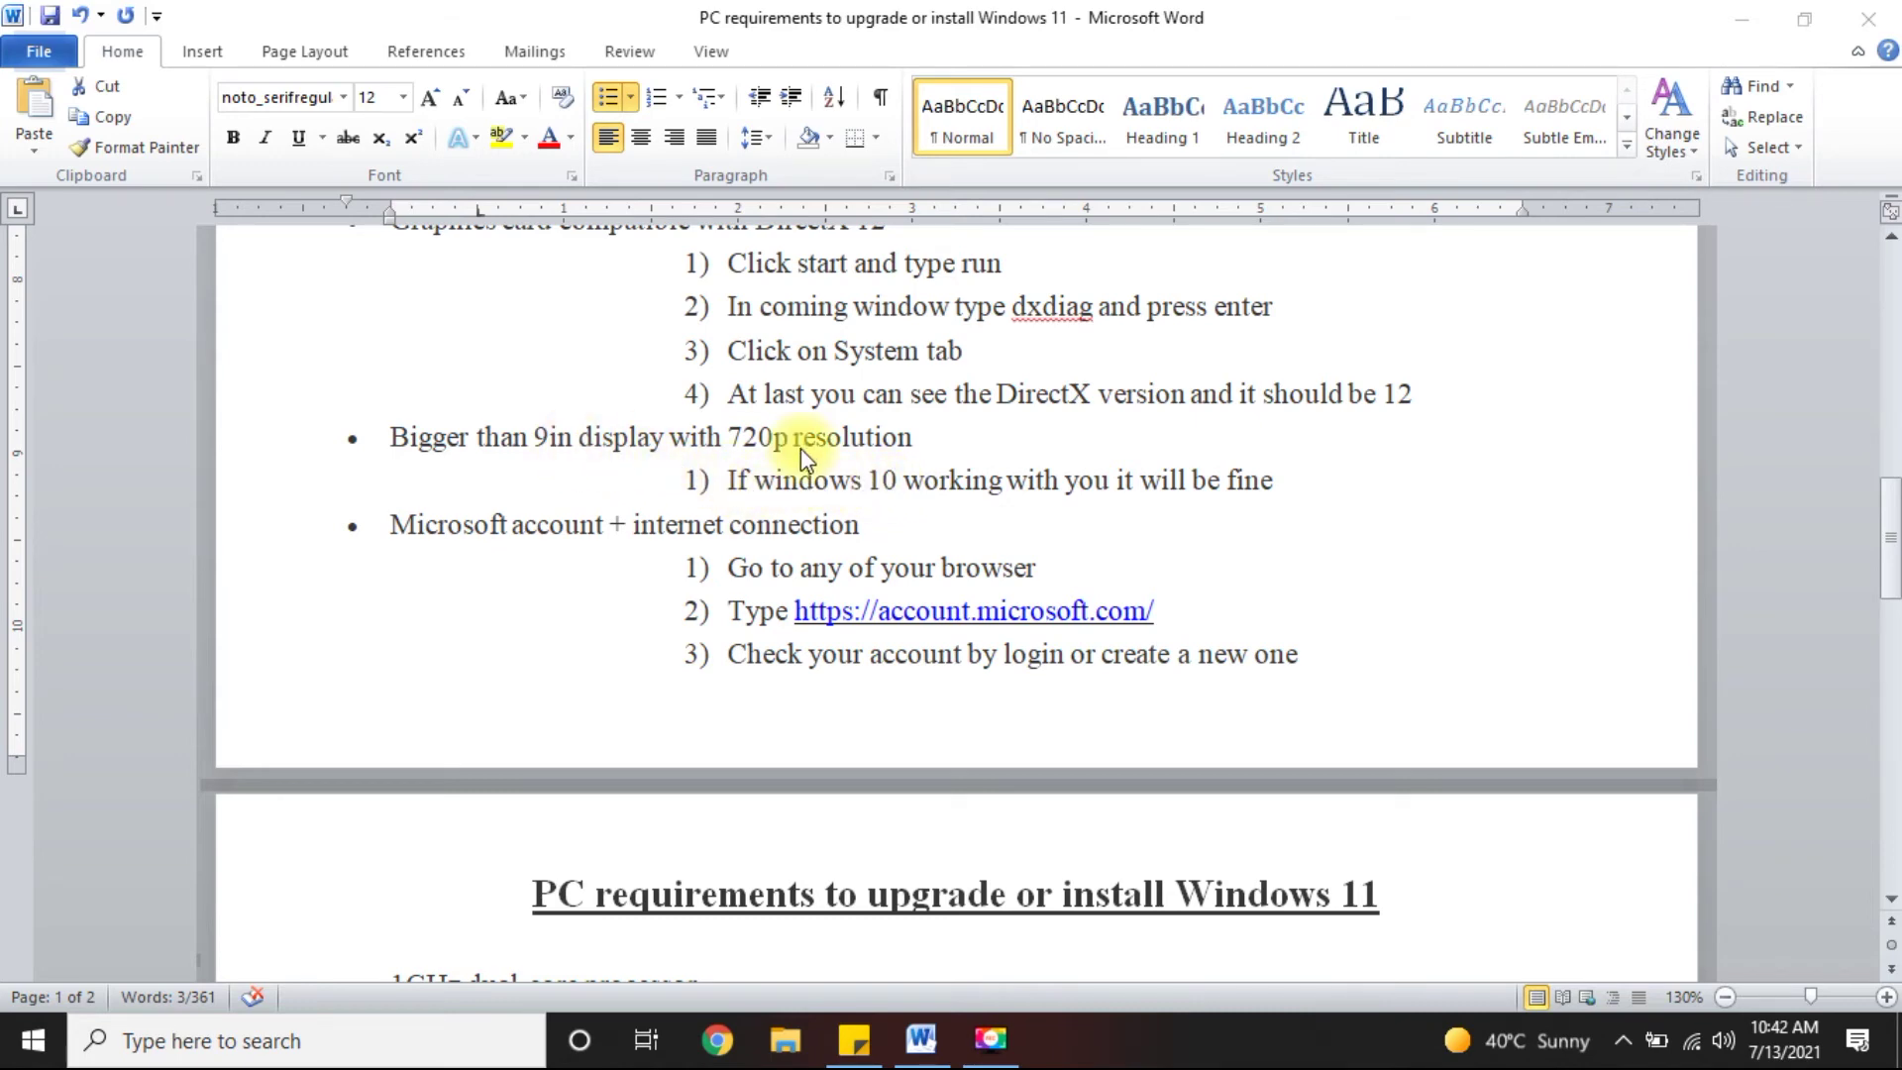
left_click(731, 480)
left_click_drag(386, 525, 728, 567)
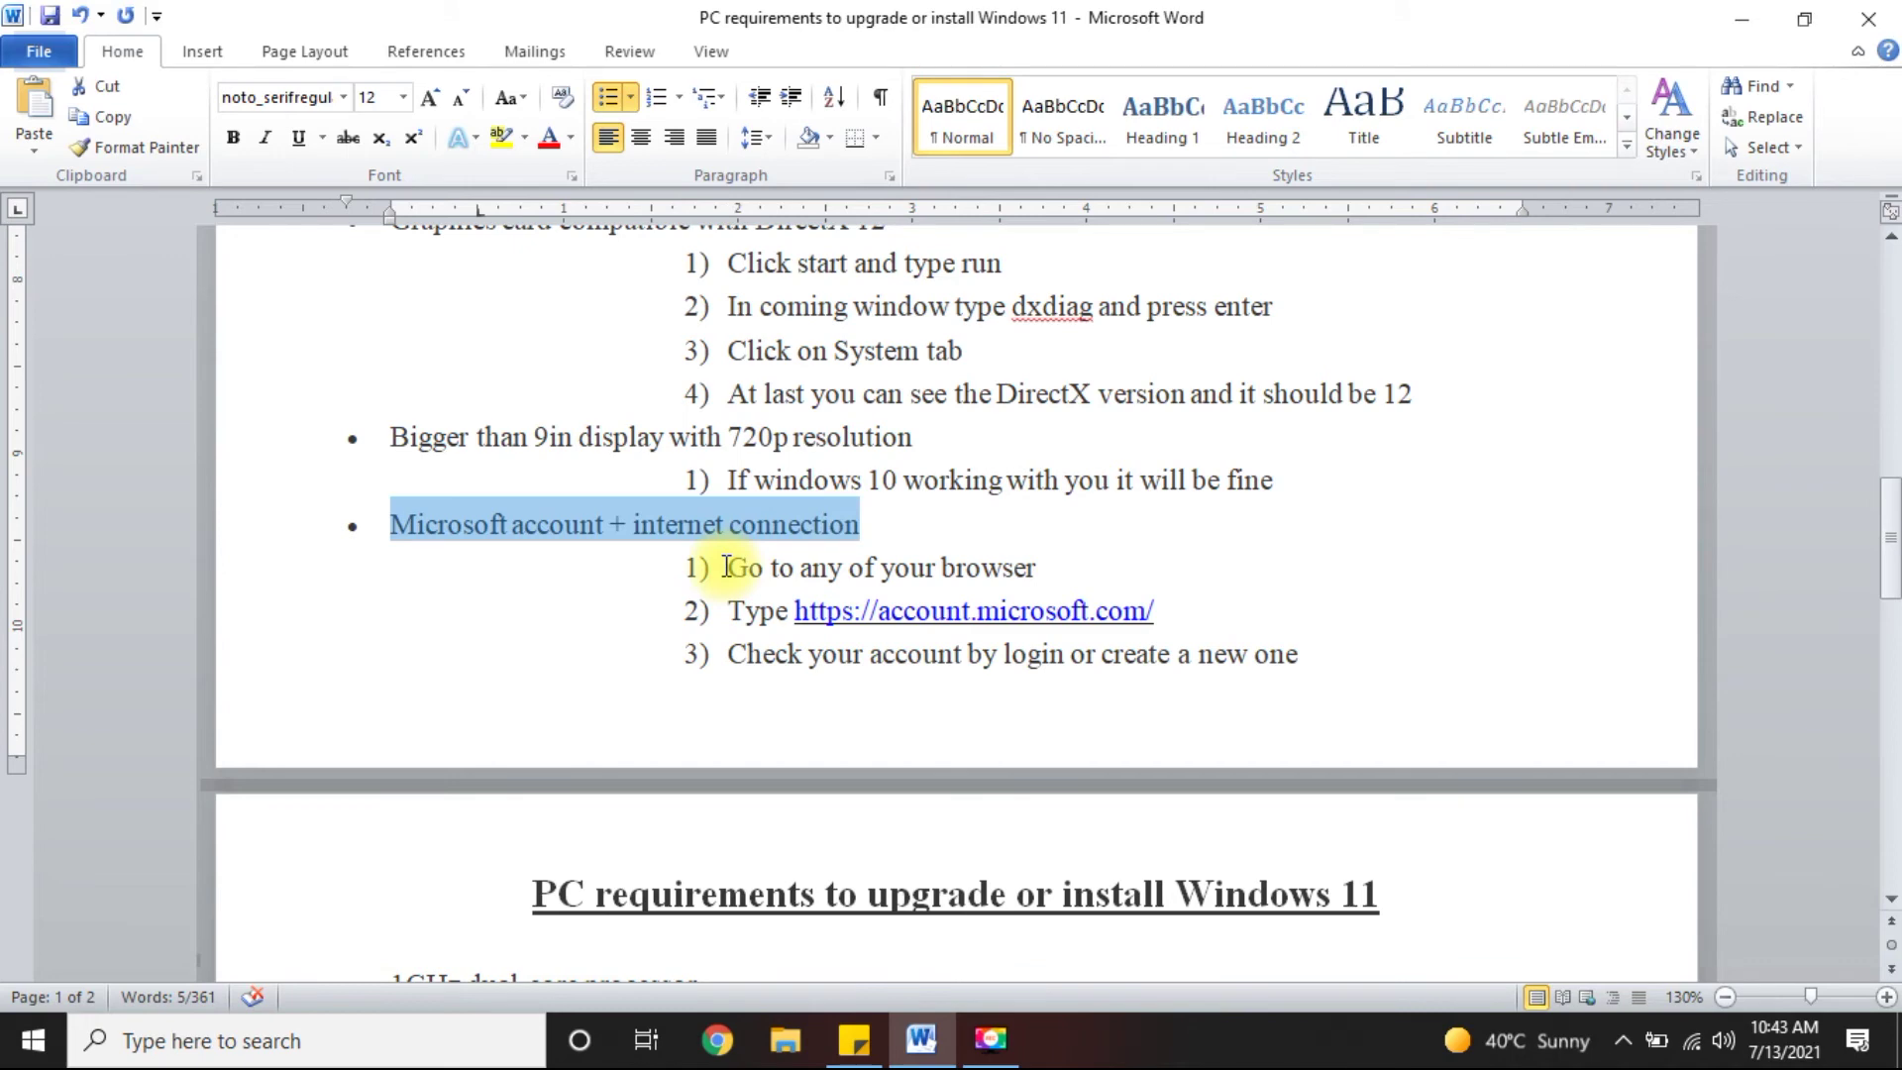
left_click_drag(793, 611, 1149, 614)
key("ctrl+c")
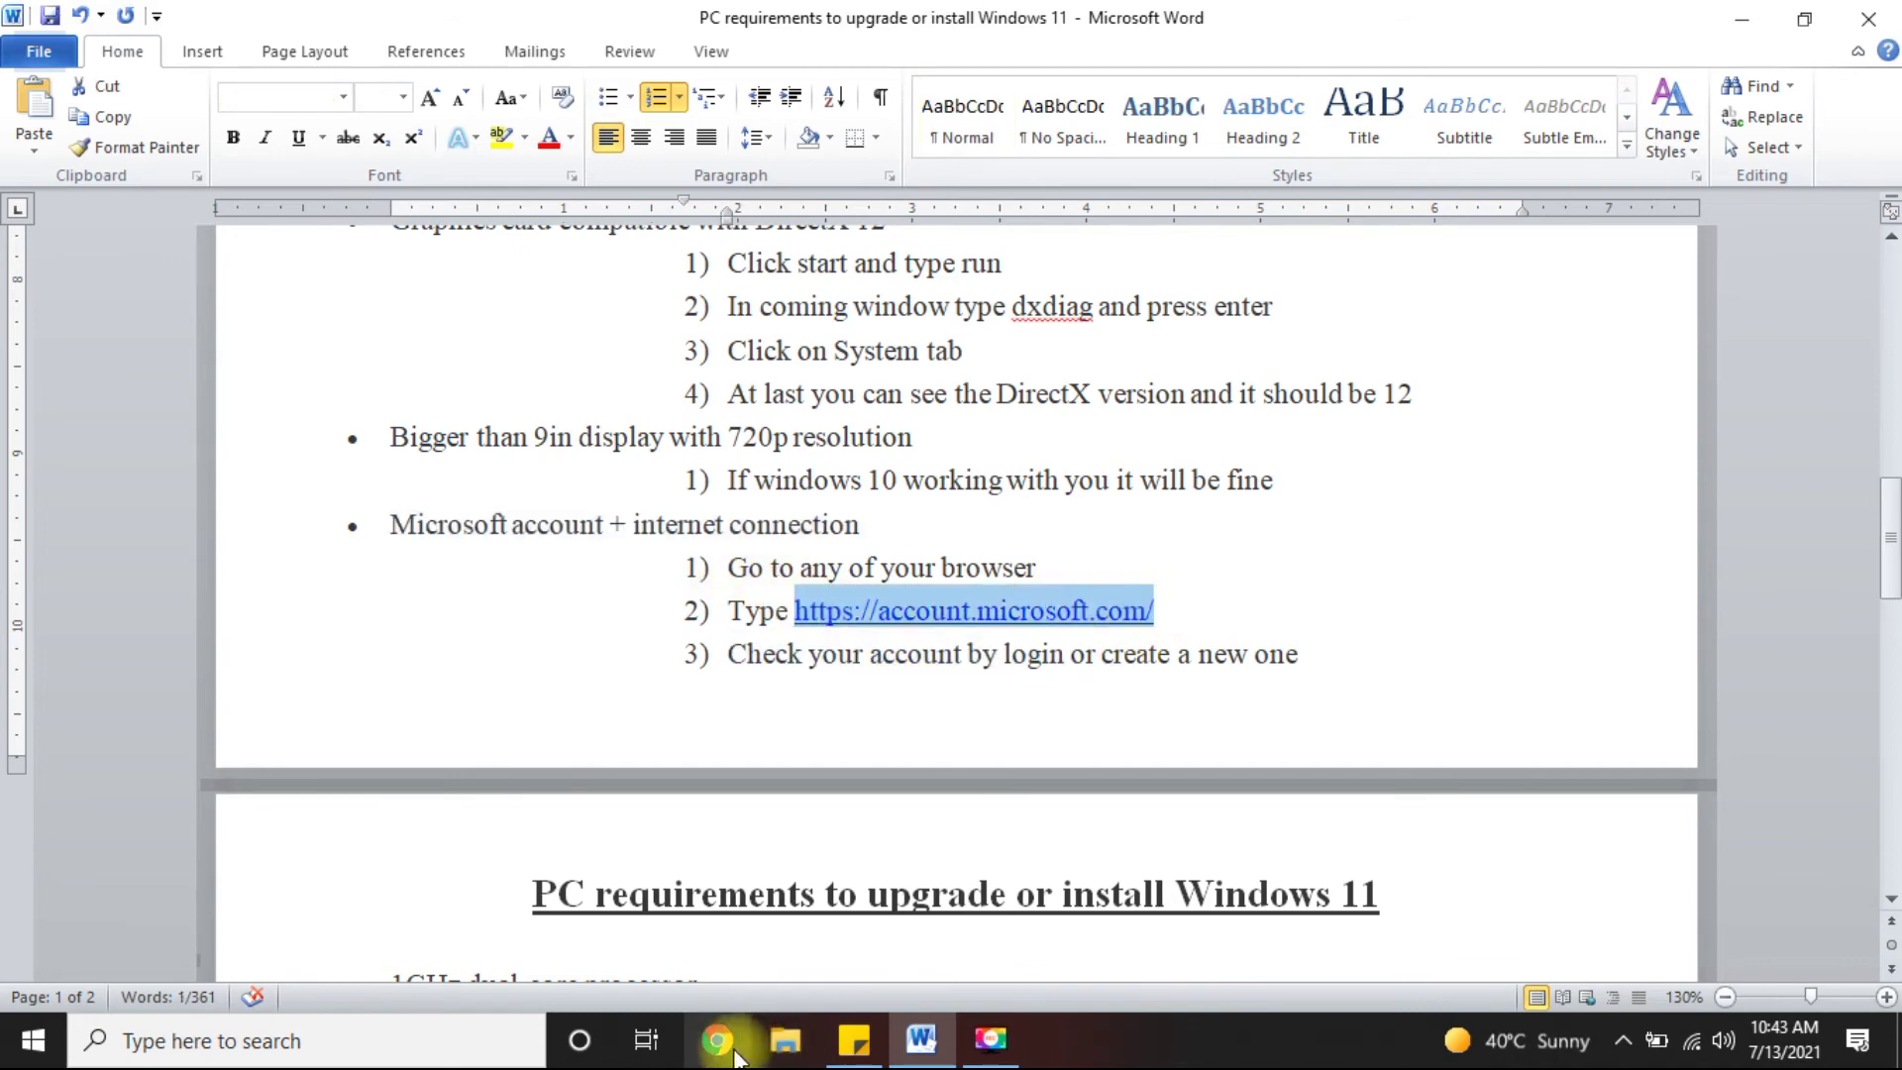
left_click(717, 1039)
key("ctrl+v")
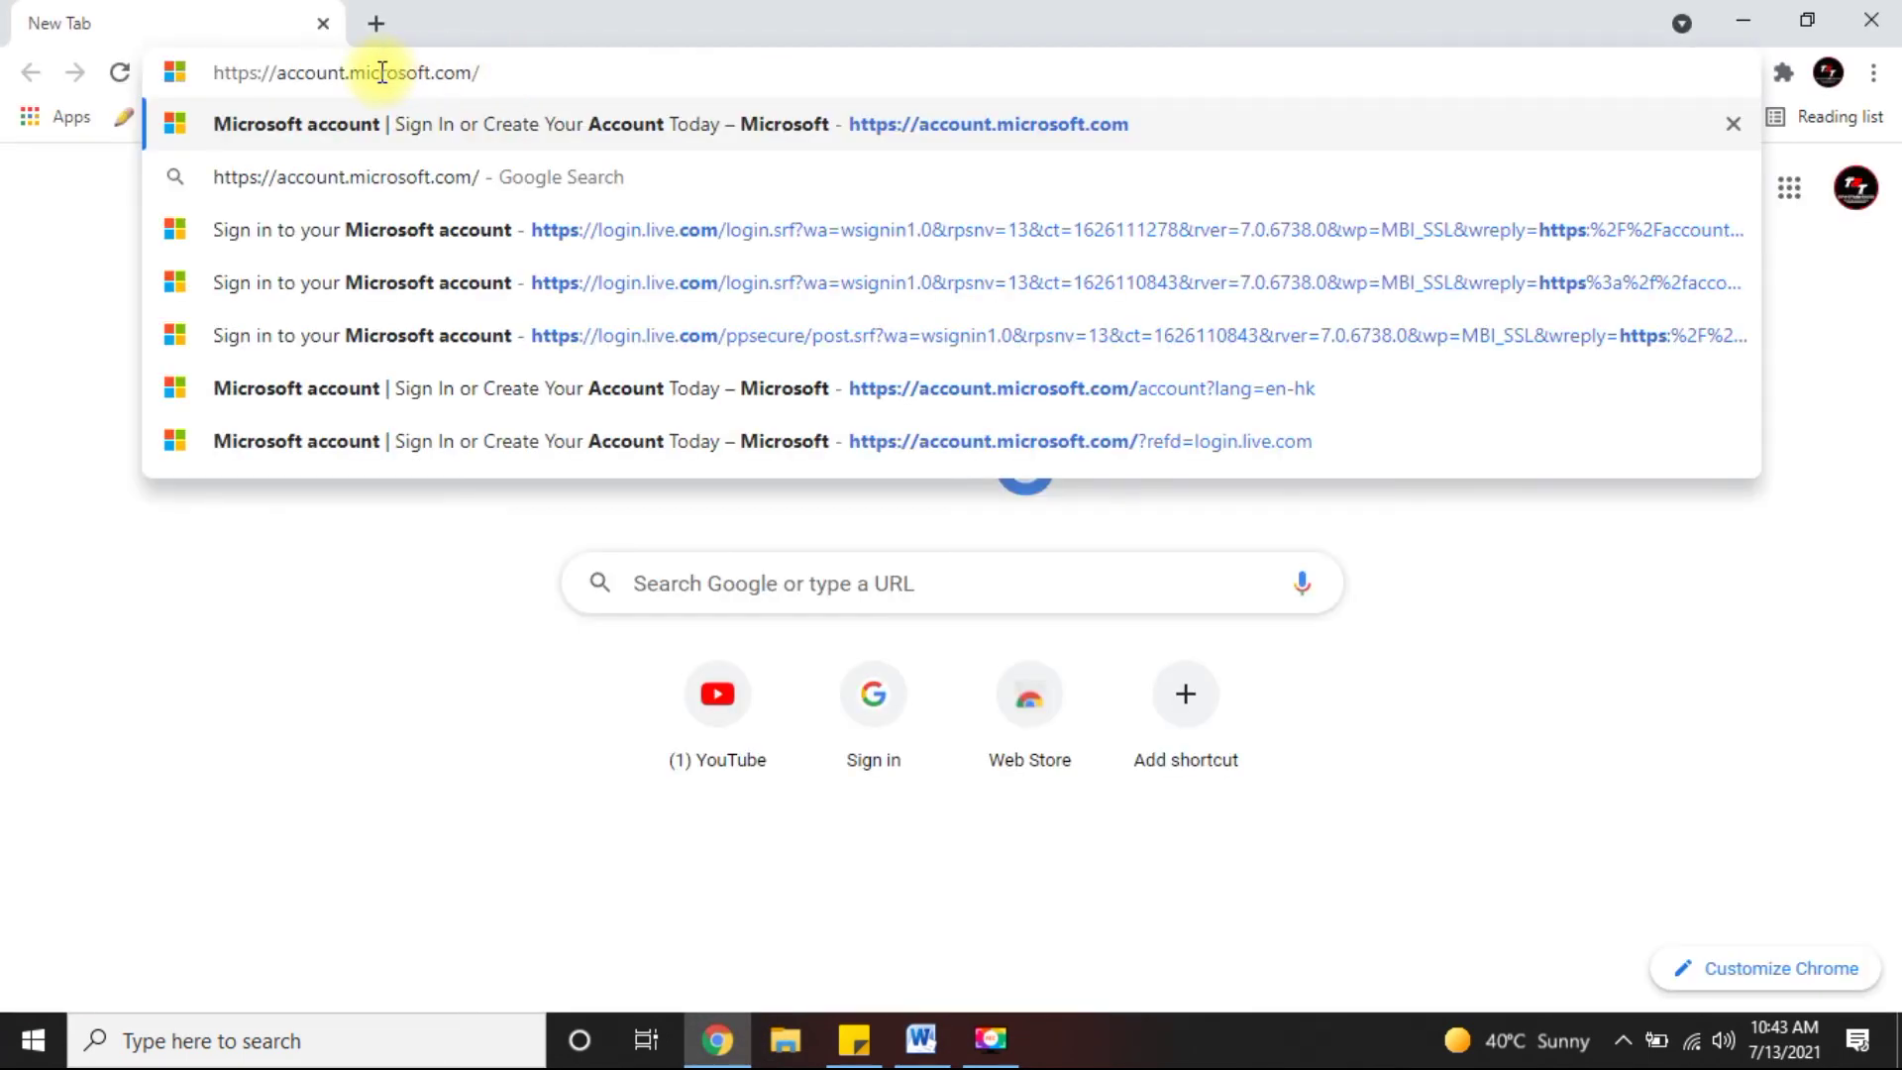
key("Return")
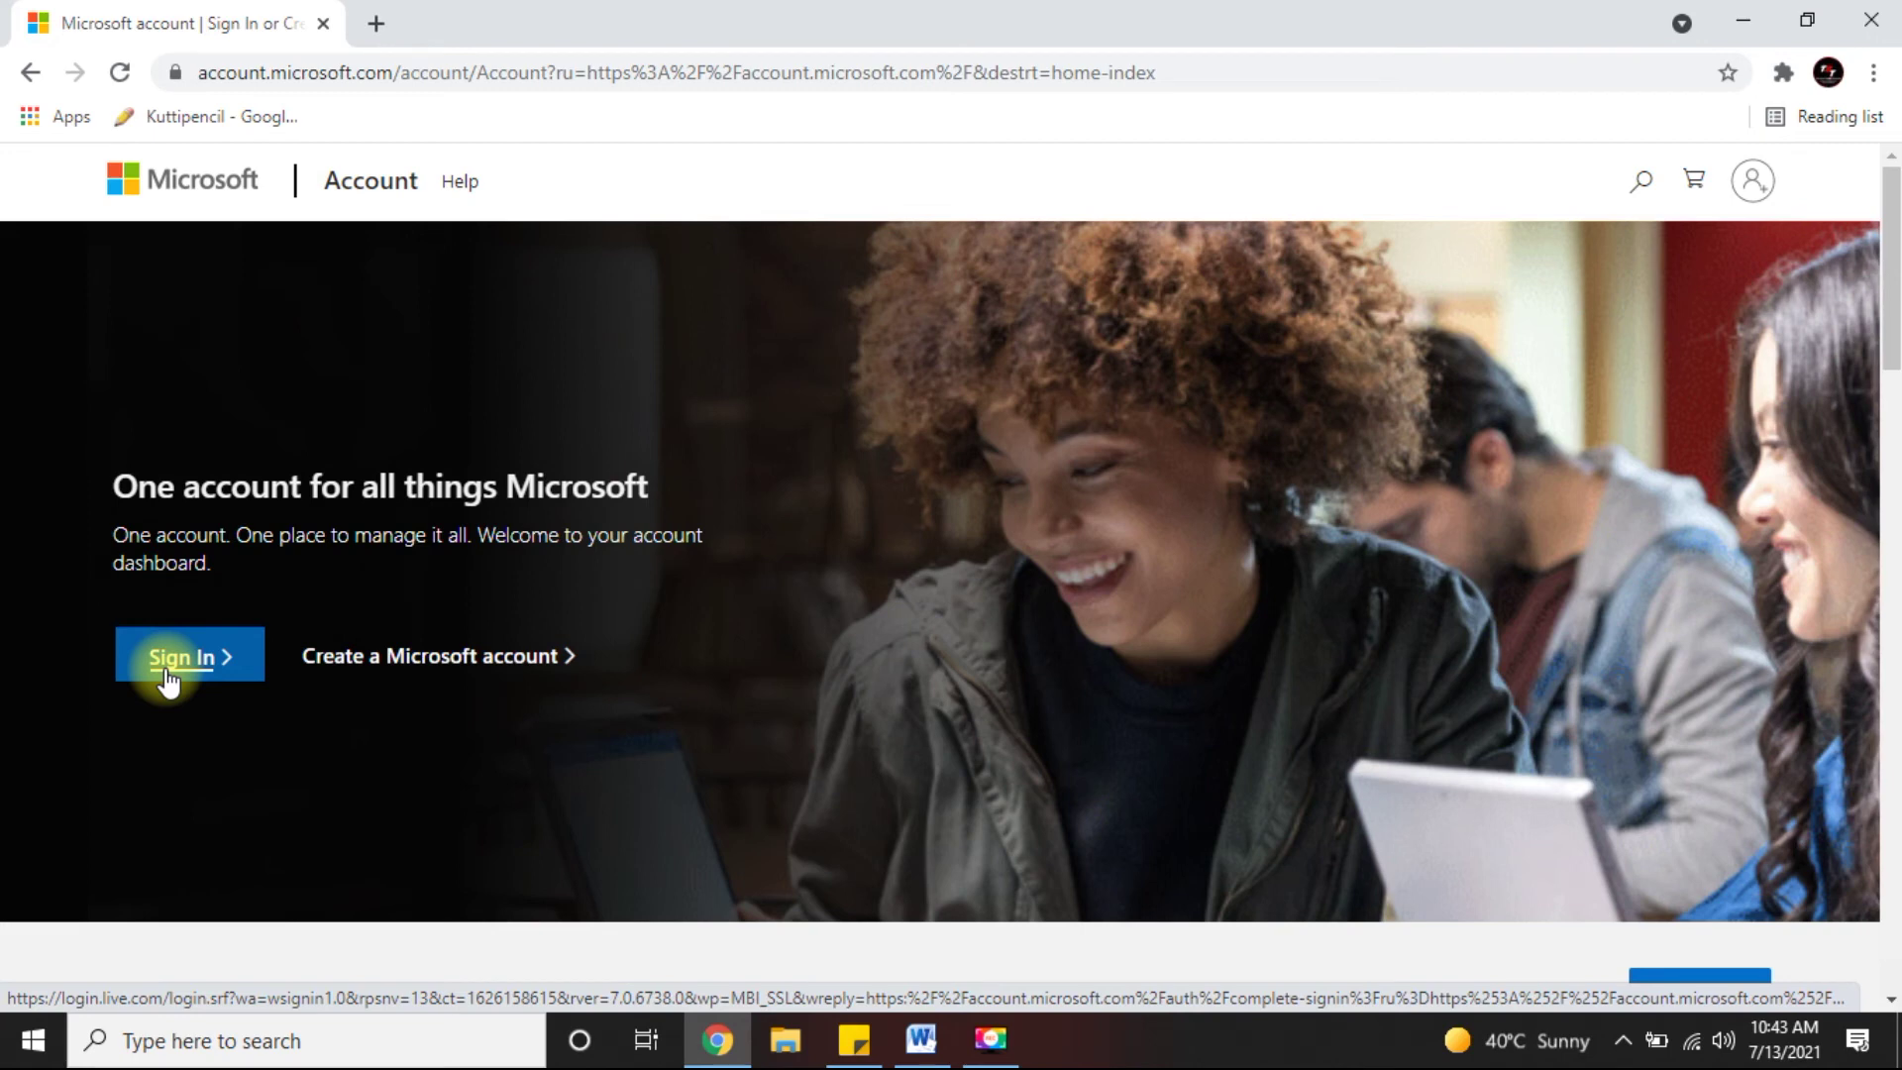
left_click(426, 674)
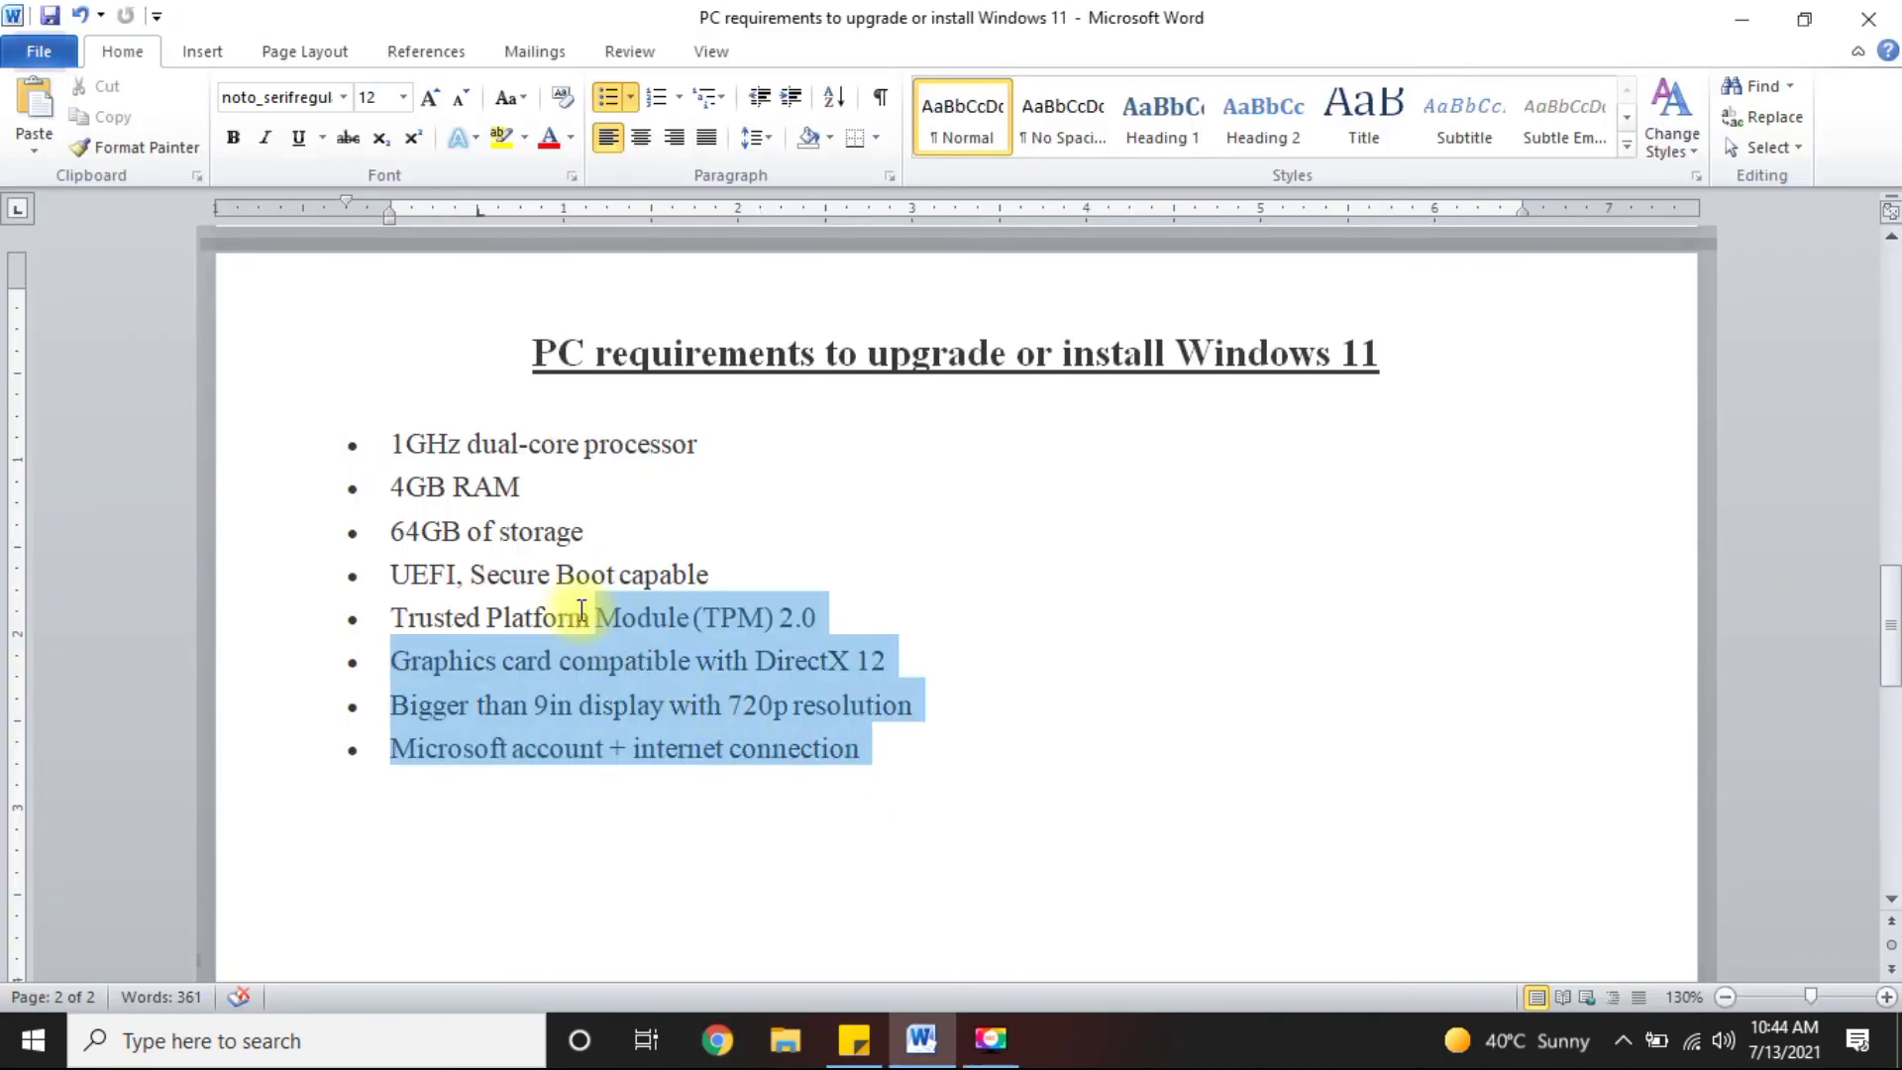
- Highlight the full list of Windows 11 requirements on page 2 of the document, from the processor to the Microsoft account
left_click_drag(539, 617, 394, 449)
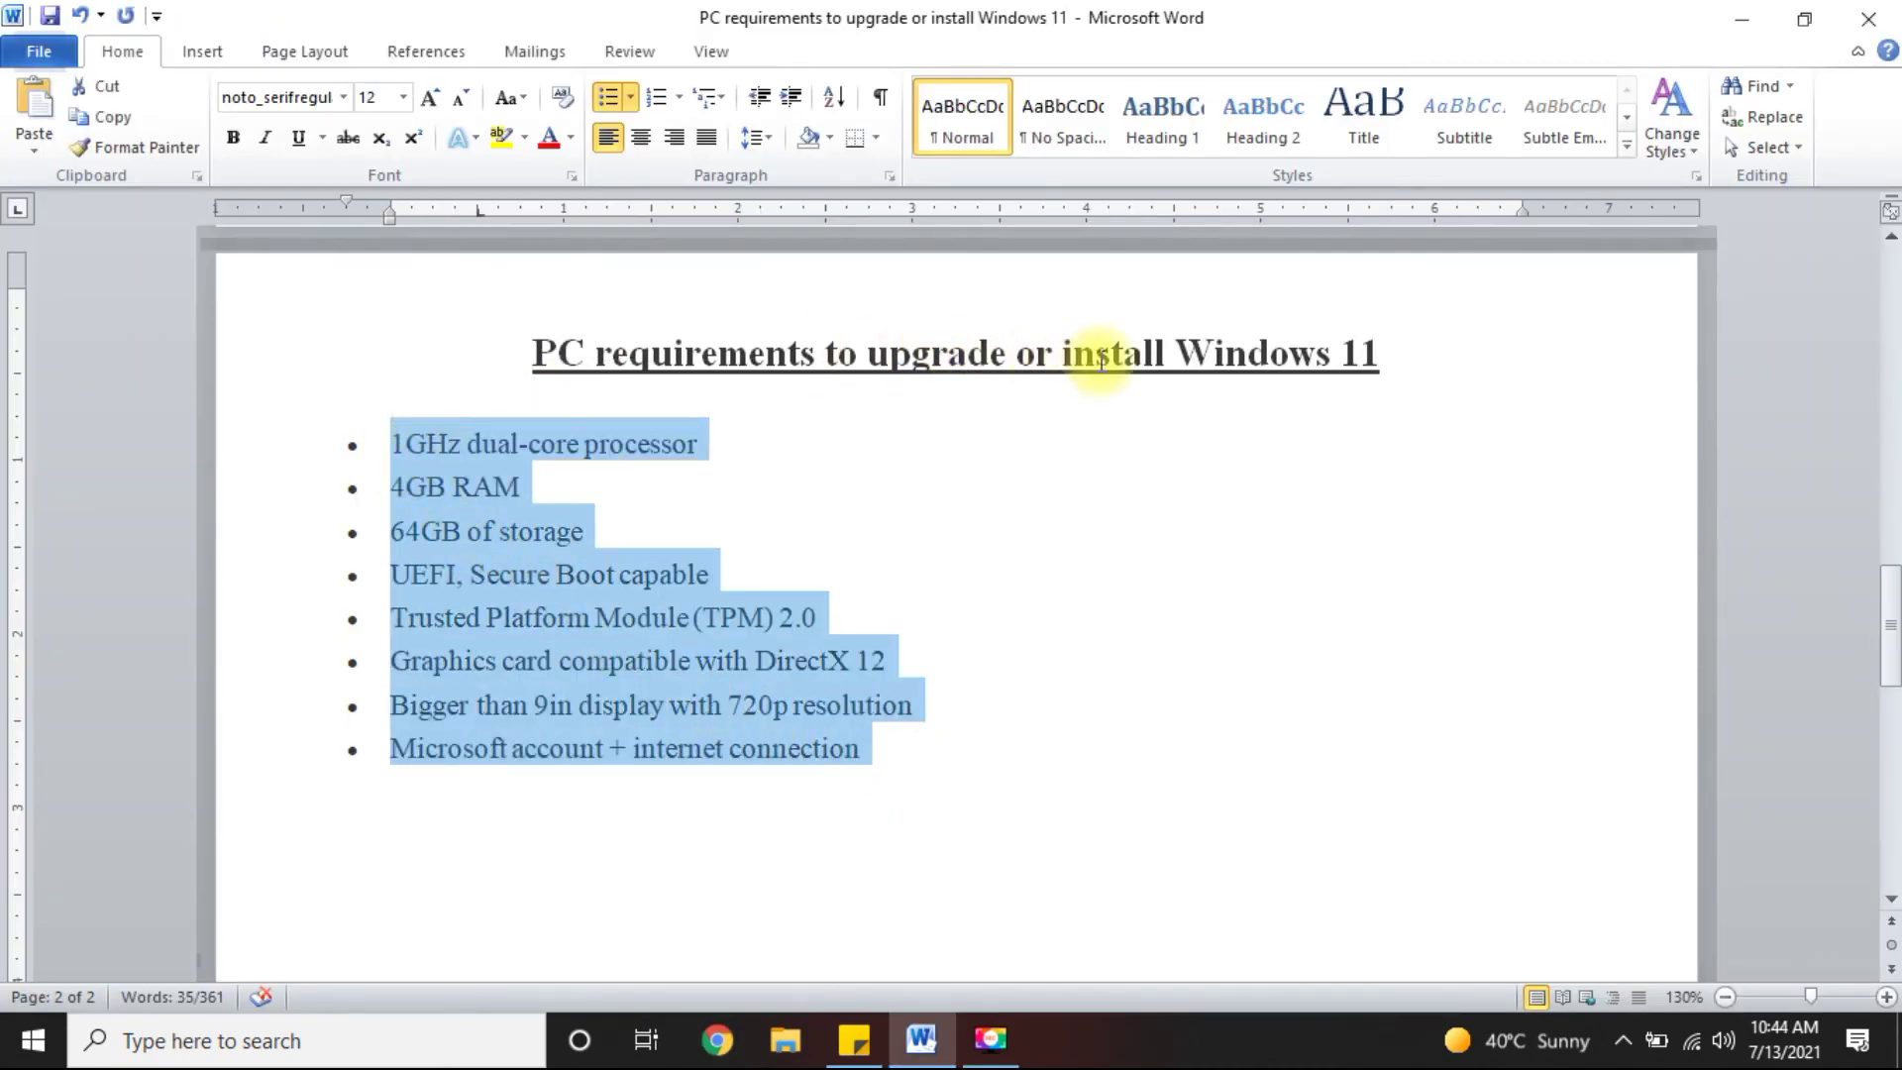